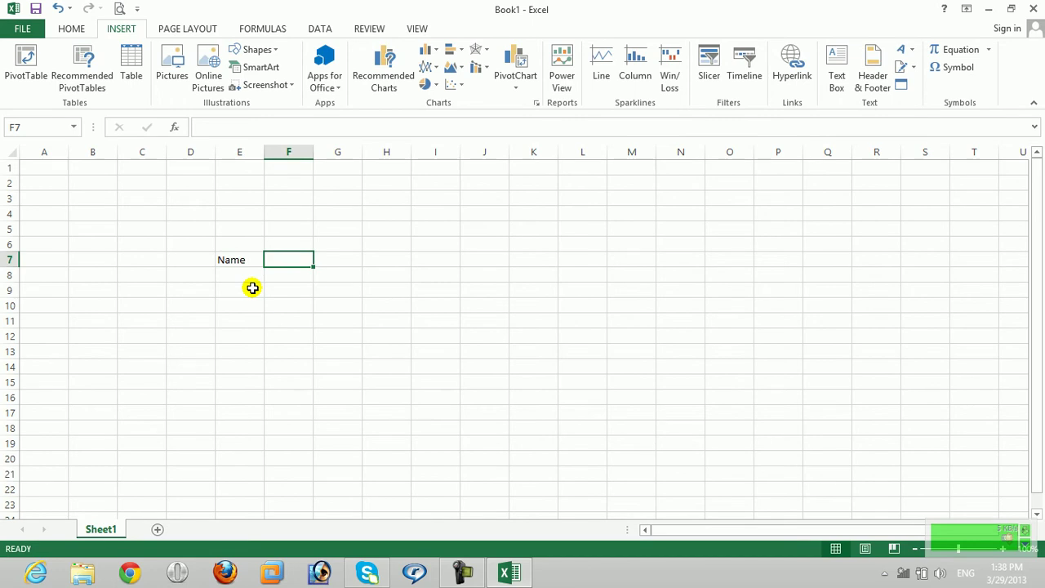
Complete the header row by entering Class in F7 and Time in G7
{"action": "type", "text": "ass"}
{"action": "key", "text": "Tab"}
{"action": "type", "text": "T"}
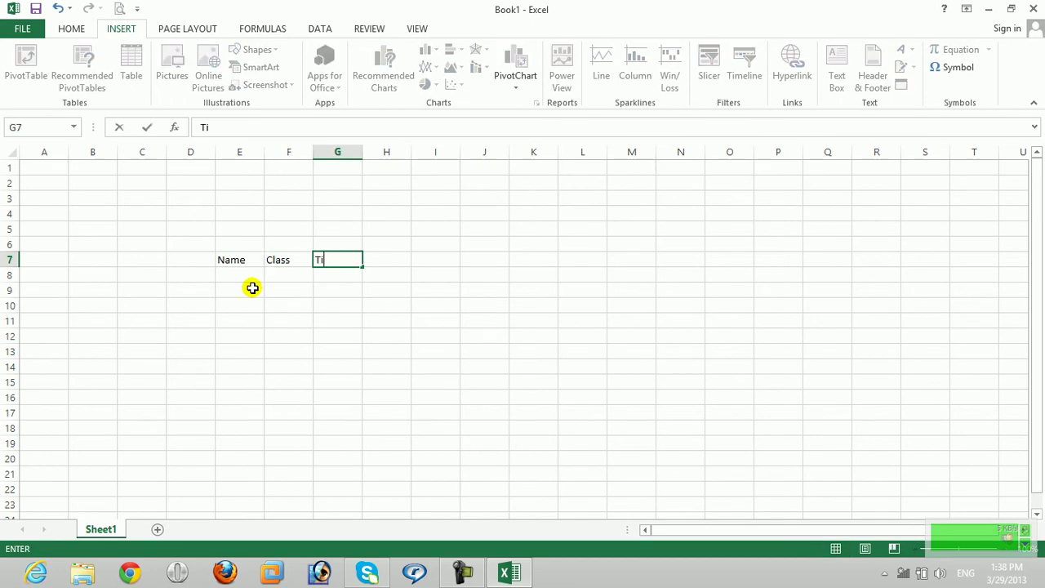
{"action": "key", "text": "Return"}
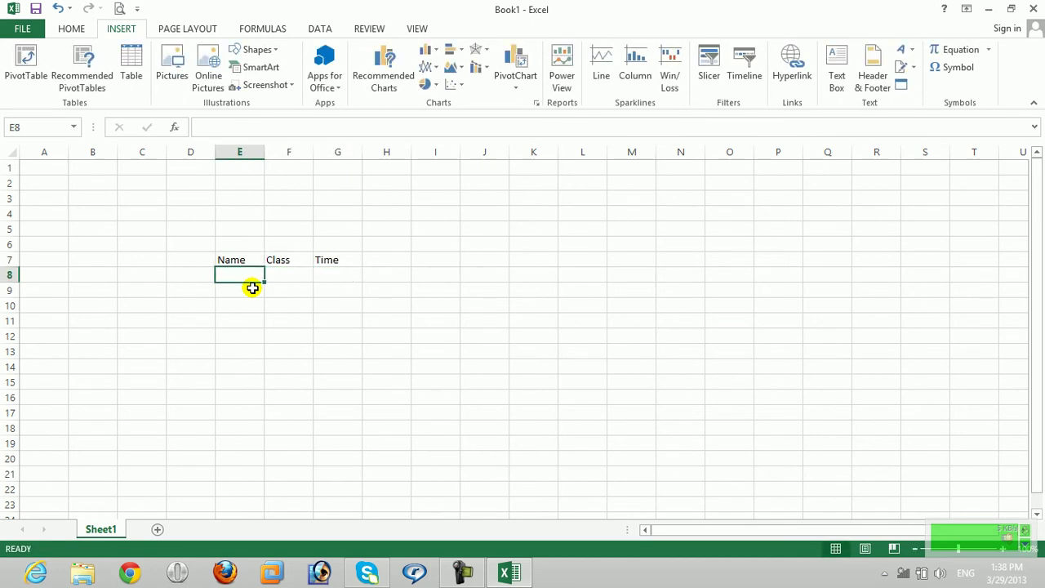
Fill the Name column with five first names in cells E8 to E12, correcting the misspelled one in E9
{"action": "type", "text": "Sameer"}
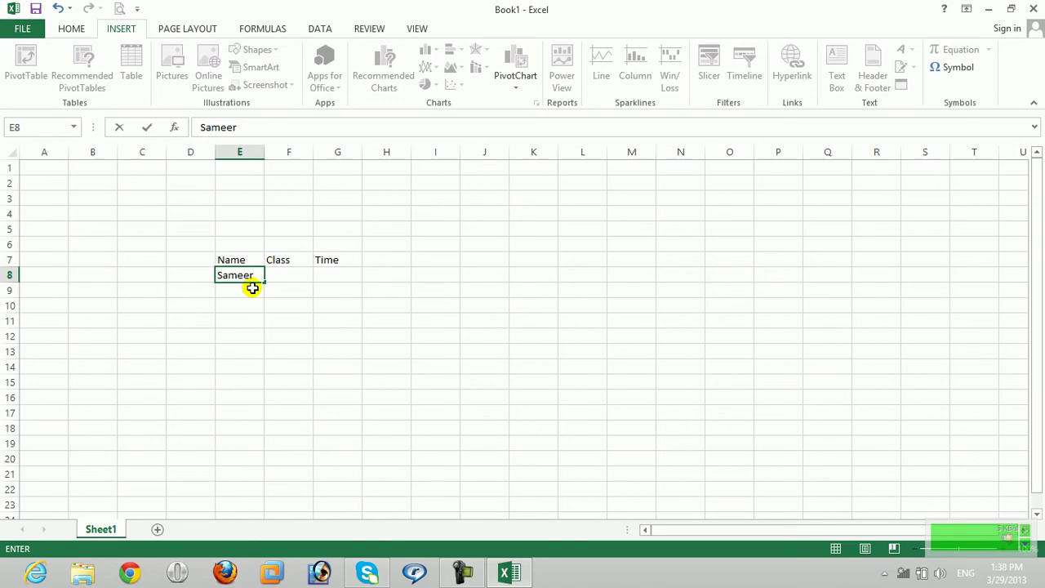
{"action": "key", "text": "Return"}
{"action": "type", "text": "Nbi"}
{"action": "key", "text": "Return"}
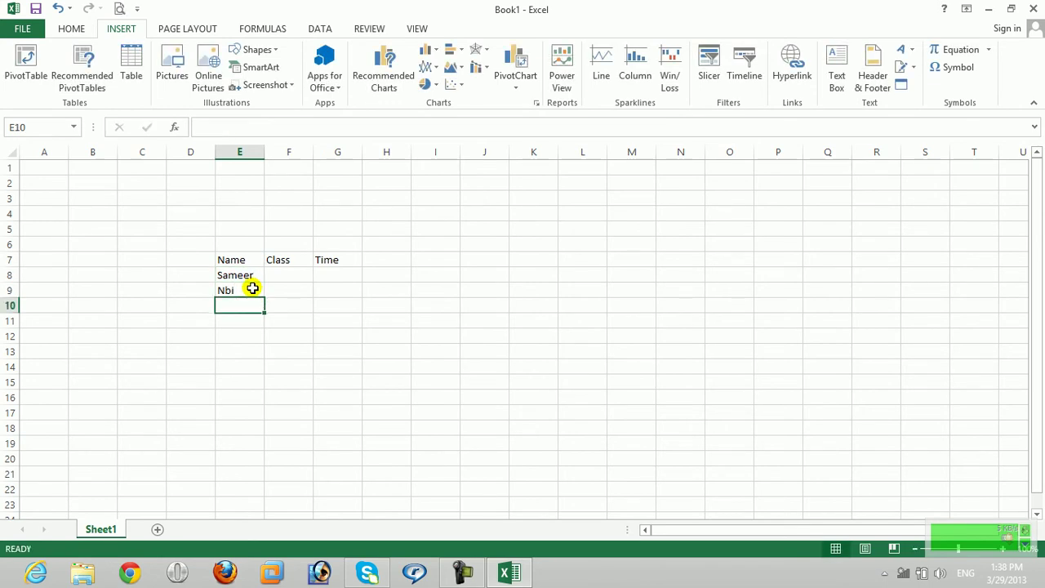
{"action": "left_click", "coordinate": [253, 288]}
{"action": "type", "text": "Na"}
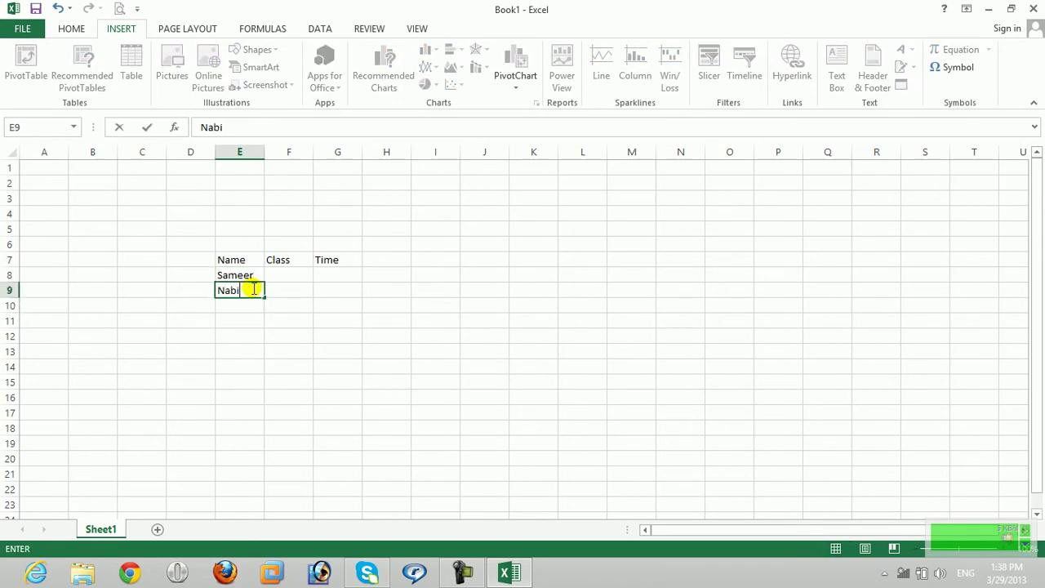
{"action": "key", "text": "Return"}
{"action": "type", "text": "Haroon"}
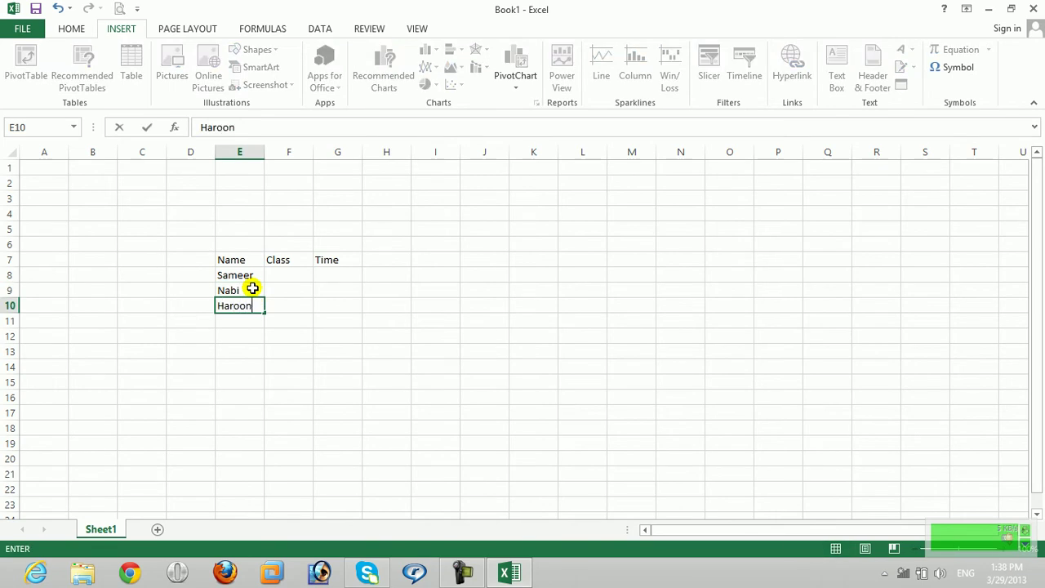
{"action": "key", "text": "Return"}
{"action": "type", "text": "Hashmat"}
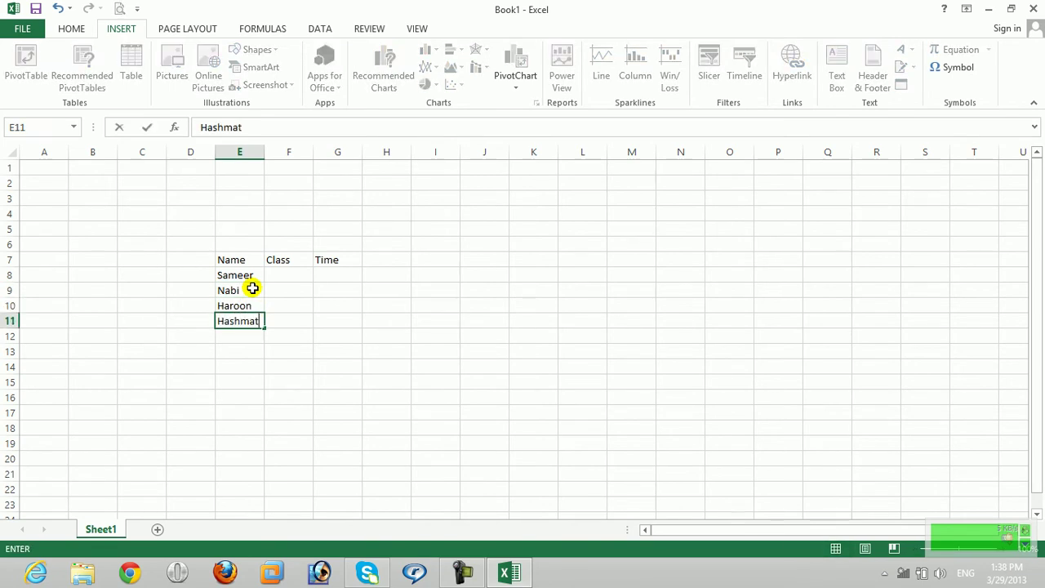
{"action": "key", "text": "Return"}
{"action": "type", "text": "N"}
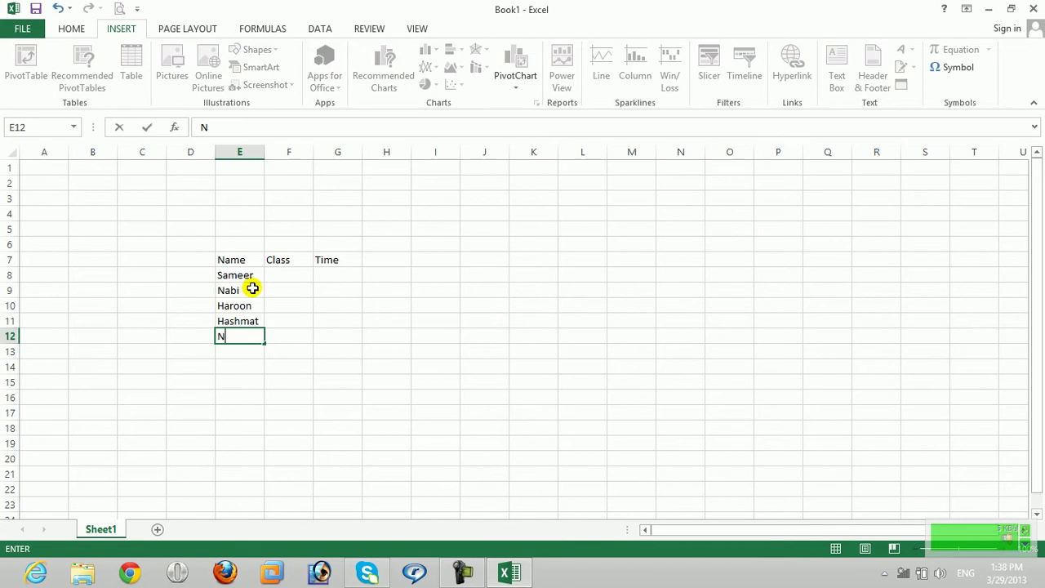
{"action": "key", "text": "Tab"}
Enter the classes A, B, D, E and F in cells F8 to F12
{"action": "key", "text": "Up"}
{"action": "key", "text": "Up"}
{"action": "key", "text": "Up"}
{"action": "key", "text": "Up"}
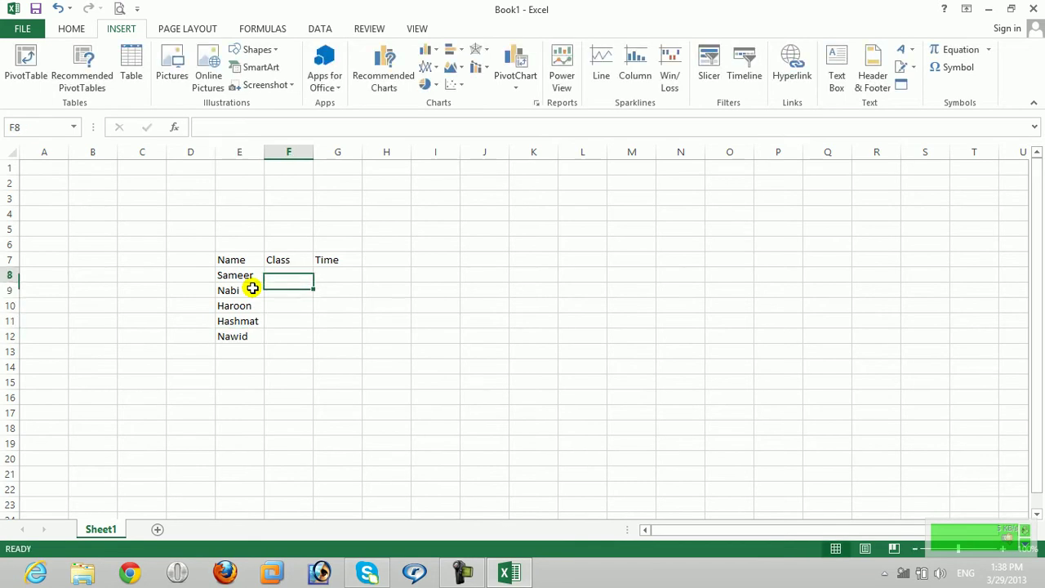
{"action": "type", "text": "A"}
{"action": "key", "text": "ctrl+Return"}
{"action": "key", "text": "Return"}
{"action": "type", "text": "B"}
{"action": "key", "text": "Return"}
{"action": "type", "text": "D"}
{"action": "key", "text": "Return"}
{"action": "type", "text": "E"}
{"action": "key", "text": "Return"}
{"action": "type", "text": "F"}
{"action": "key", "text": "Tab"}
Enter 1:00 in G8 and autofill the Time column in hourly steps through G12
{"action": "key", "text": "Up"}
{"action": "key", "text": "Up"}
{"action": "key", "text": "Up"}
{"action": "key", "text": "Up"}
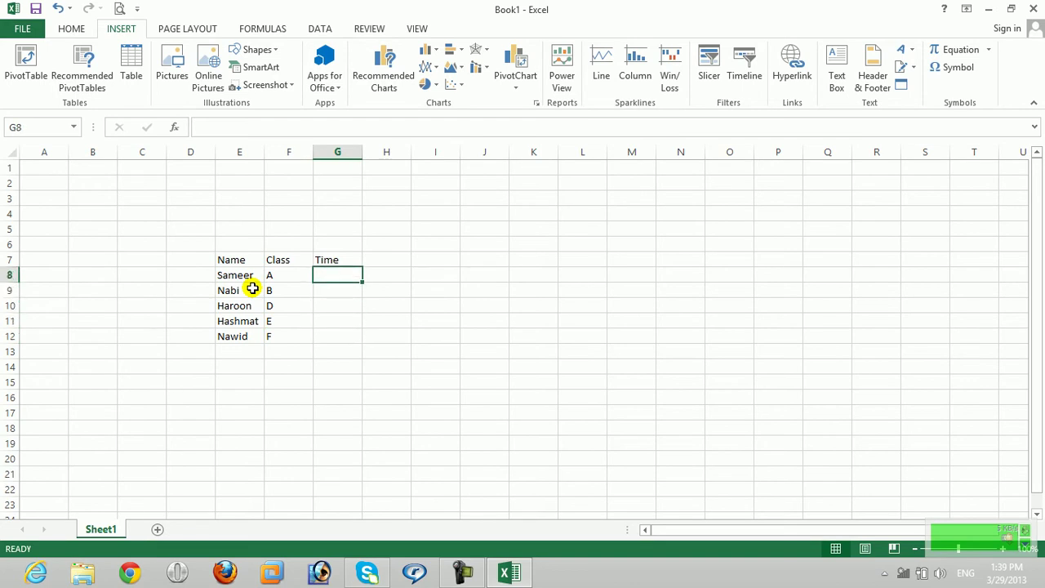
{"action": "type", "text": "1:00"}
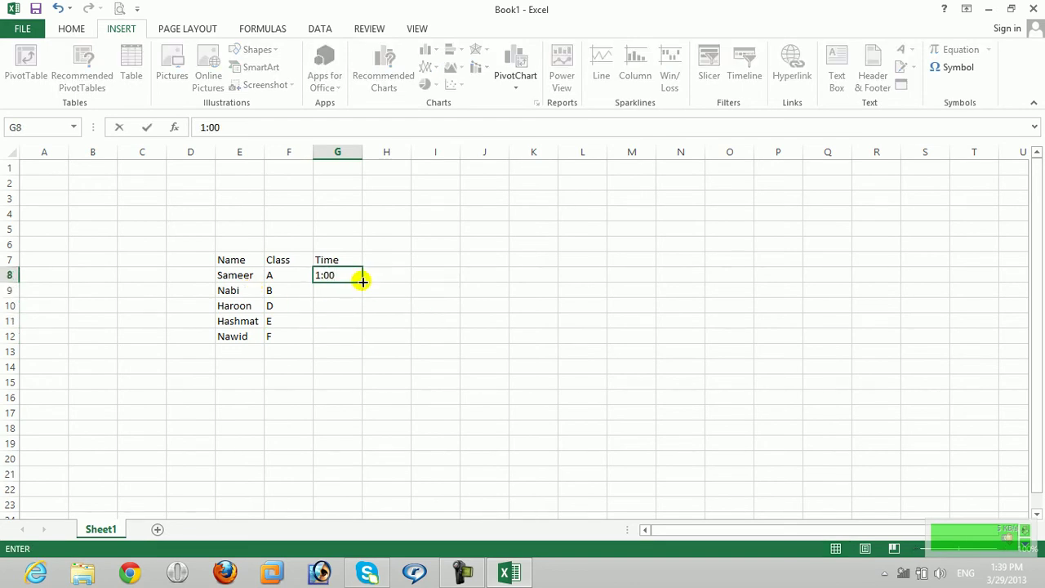
{"action": "double_click", "coordinate": [362, 280]}
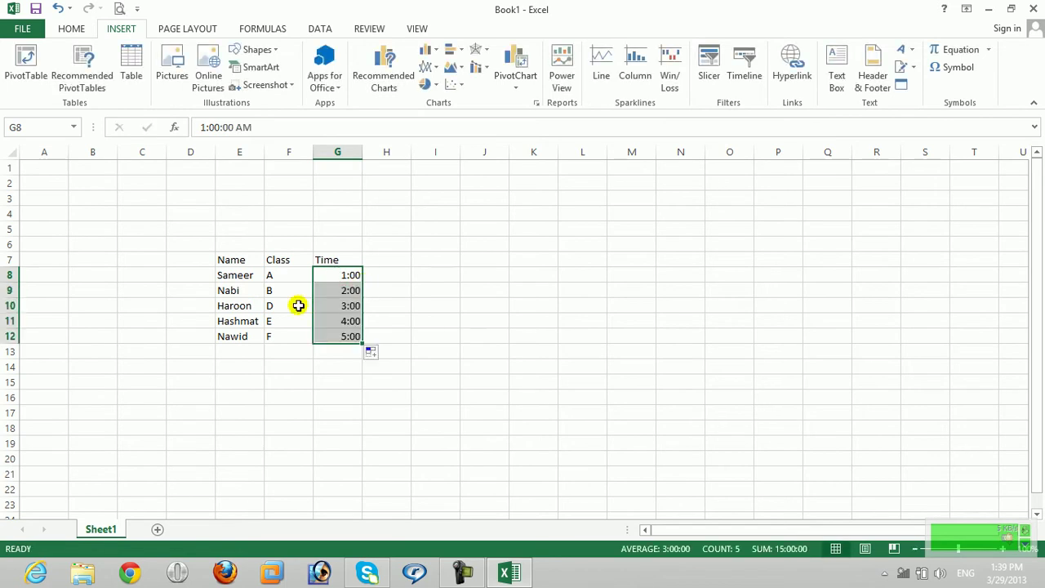
Create a PivotTable from the range E7:G12 on a new worksheet
{"action": "left_click_drag", "start_coordinate": [238, 263], "coordinate": [345, 333]}
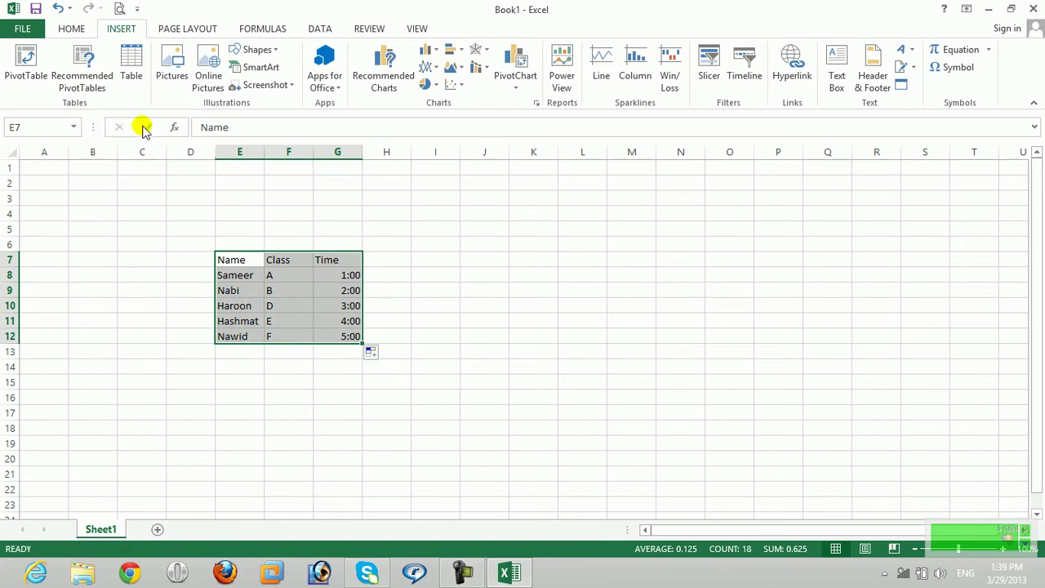
{"action": "left_click", "coordinate": [23, 81]}
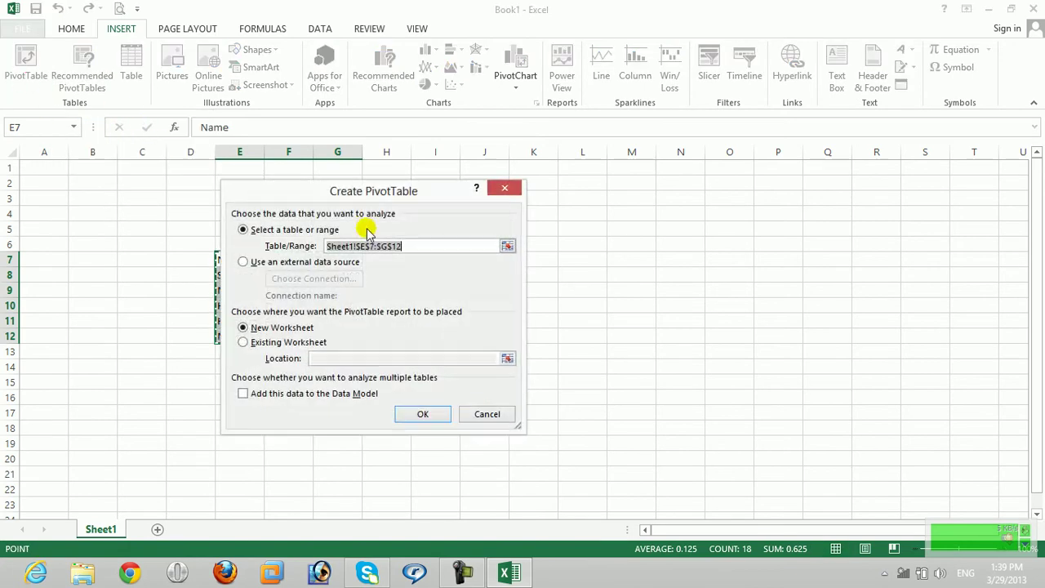
{"action": "left_click", "coordinate": [425, 415]}
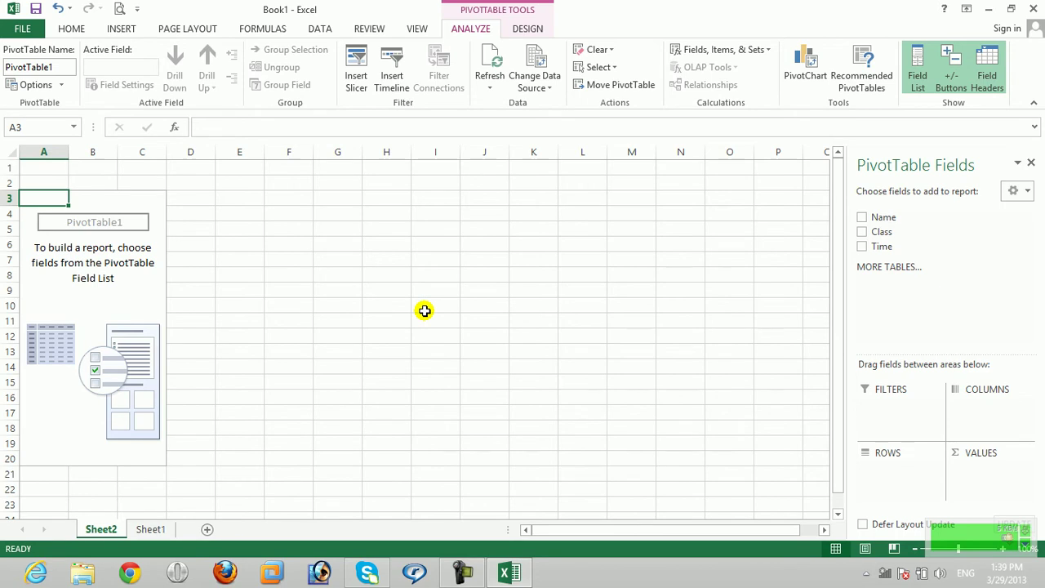
Add the Class, Name and Time fields to the PivotTable rows and close the field list
{"action": "left_click", "coordinate": [862, 233]}
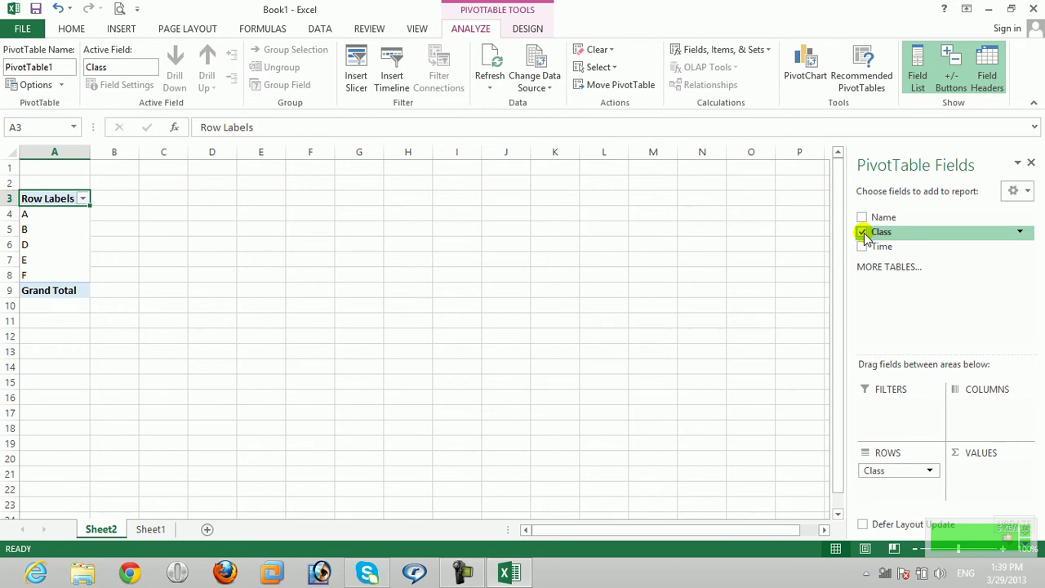
{"action": "left_click", "coordinate": [862, 217]}
{"action": "left_click", "coordinate": [863, 247]}
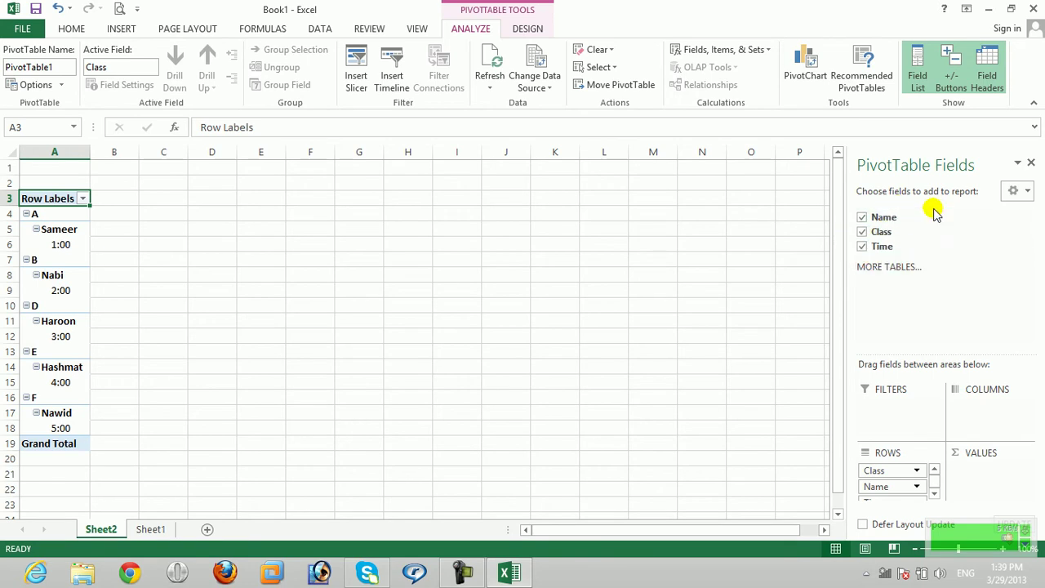
{"action": "left_click", "coordinate": [1031, 163]}
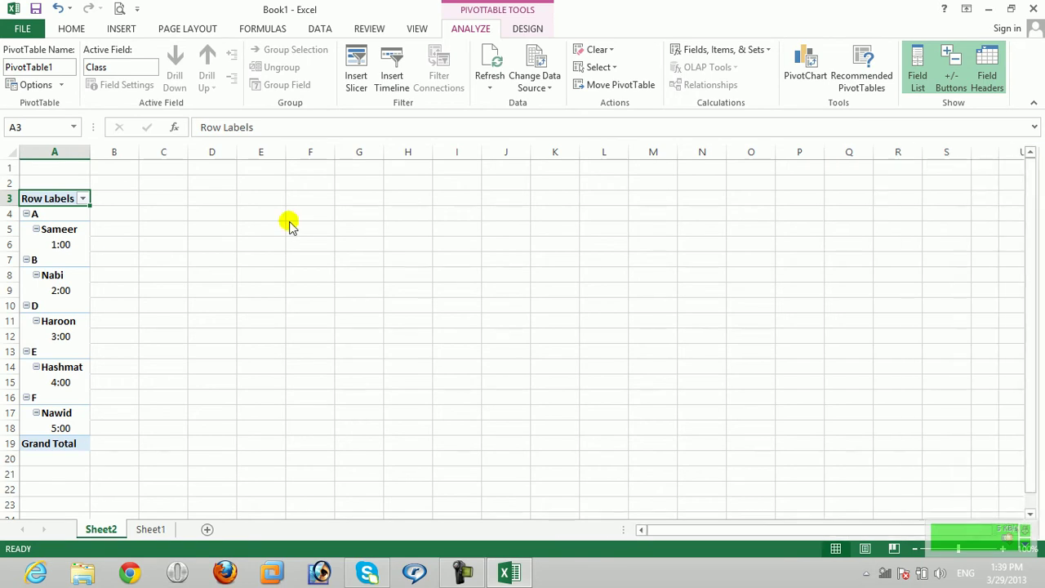
{"action": "left_click", "coordinate": [10, 213]}
{"action": "left_click", "coordinate": [67, 231]}
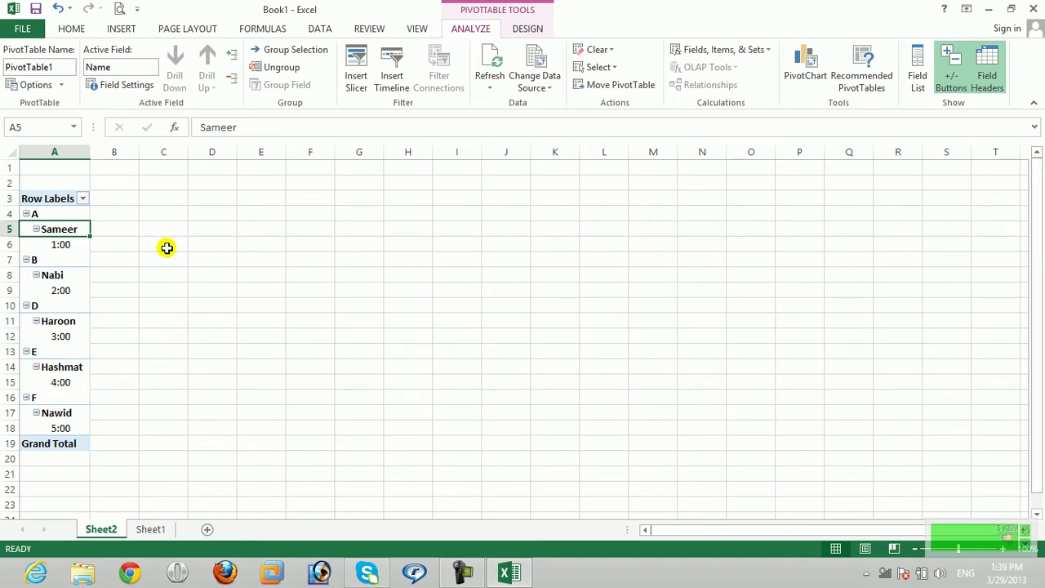
Undo the PivotTable and its fields, then redo the Time column fill on Sheet1
{"action": "key", "text": "ctrl+z"}
{"action": "key", "text": "ctrl+z"}
{"action": "key", "text": "ctrl+z"}
{"action": "key", "text": "ctrl+z"}
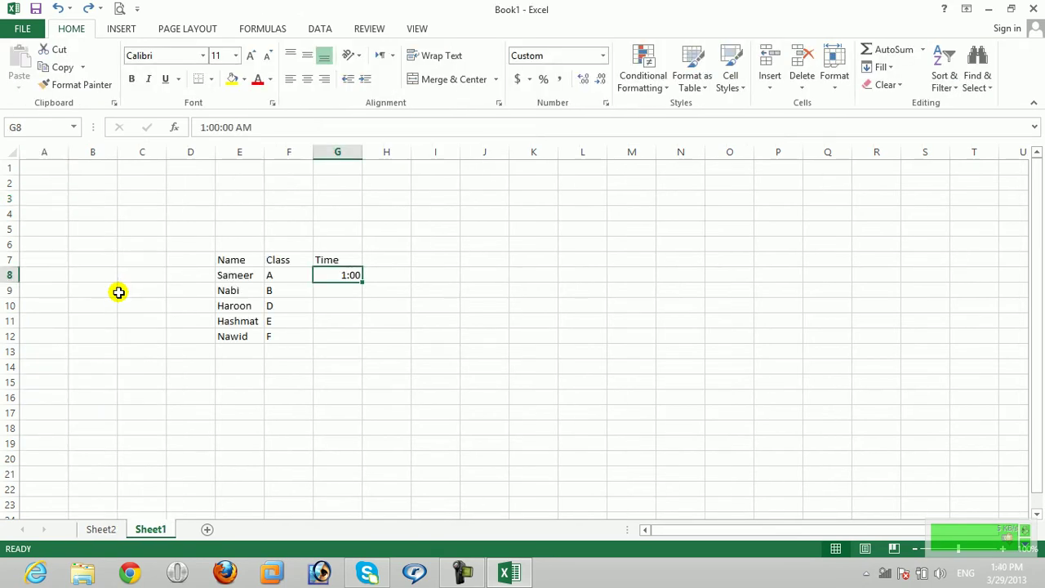
{"action": "key", "text": "ctrl+y"}
Request recommended PivotTables for E7:G12, accept a blank PivotTable and close its field list
{"action": "left_click_drag", "start_coordinate": [237, 257], "coordinate": [350, 338]}
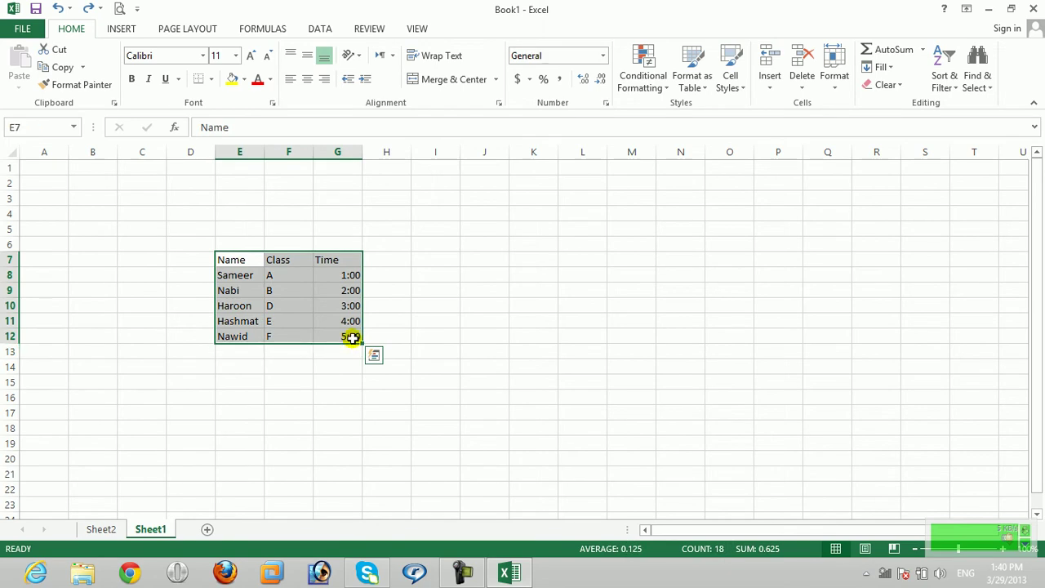
{"action": "left_click", "coordinate": [121, 29]}
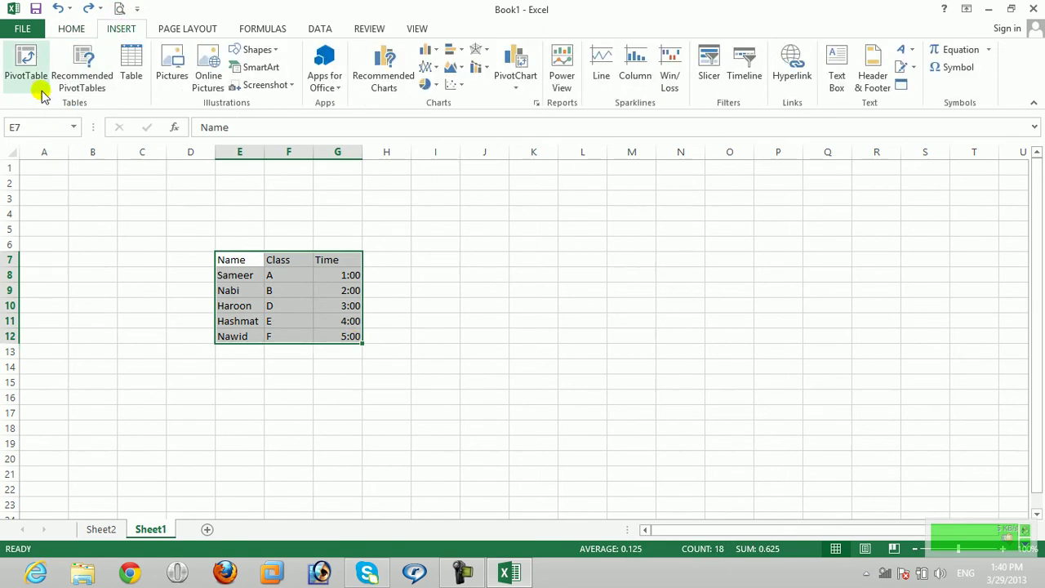
{"action": "left_click", "coordinate": [70, 92]}
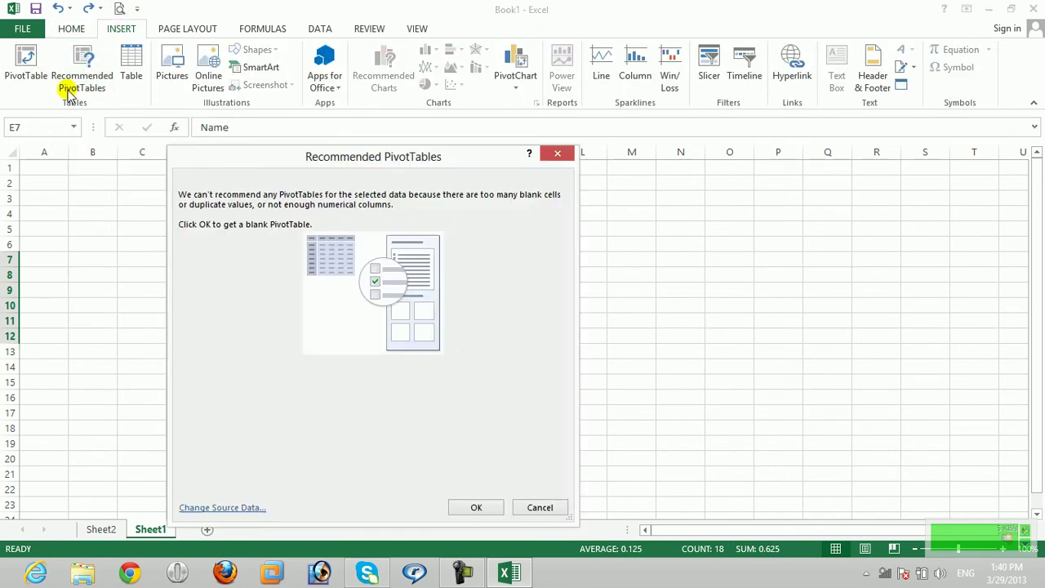
{"action": "left_click", "coordinate": [474, 506]}
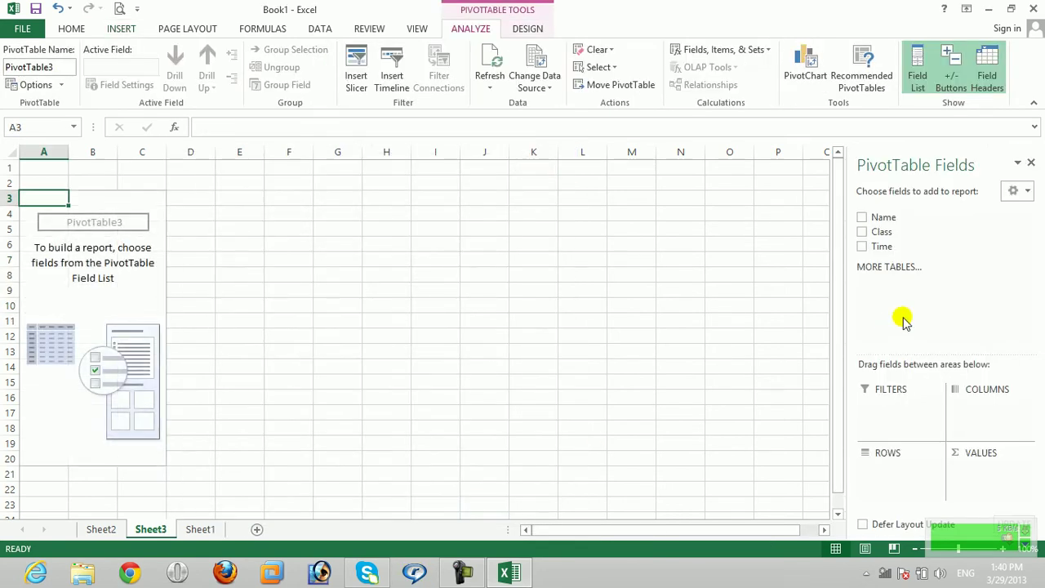
{"action": "left_click", "coordinate": [1031, 163]}
Undo the blank PivotTable and refill the hourly times from G8 down to G12 on Sheet1
{"action": "key", "text": "ctrl+z"}
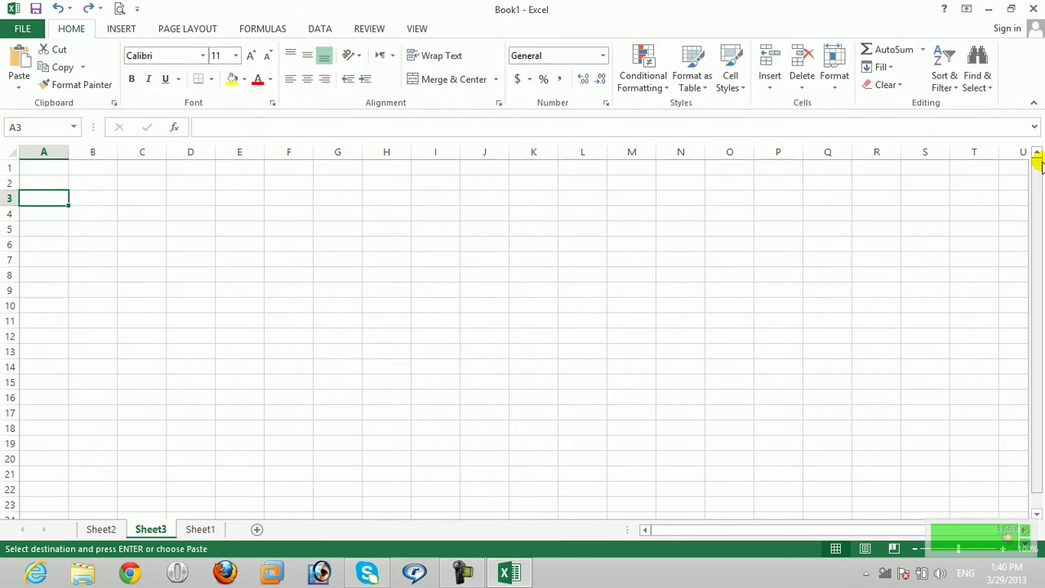
{"action": "key", "text": "ctrl+Page_Down"}
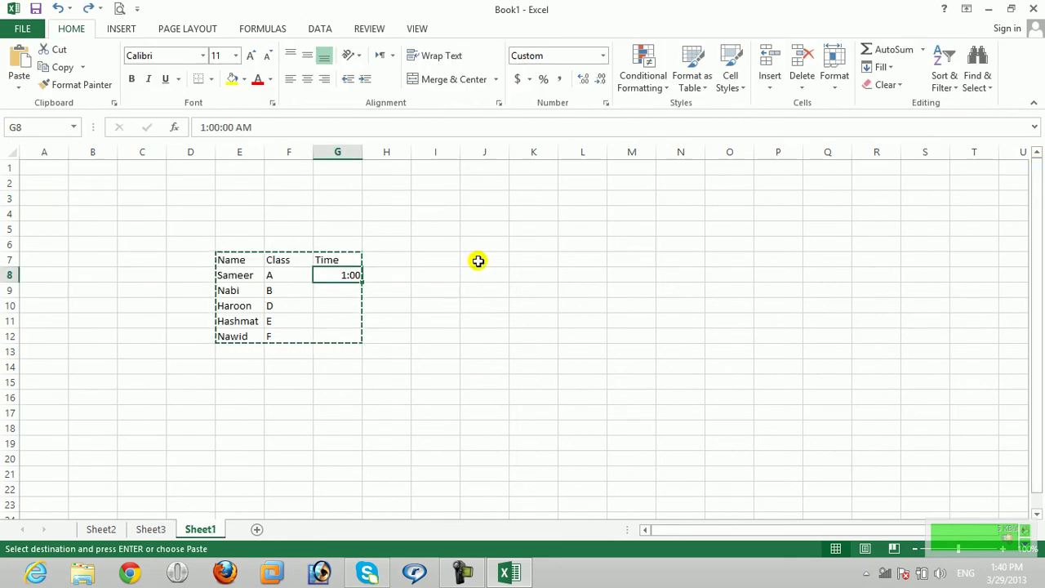
{"action": "left_click_drag", "start_coordinate": [362, 281], "coordinate": [362, 343]}
{"action": "left_click", "coordinate": [472, 262]}
Convert the range E7:G12 into a table with headers
{"action": "left_click_drag", "start_coordinate": [234, 258], "coordinate": [351, 334]}
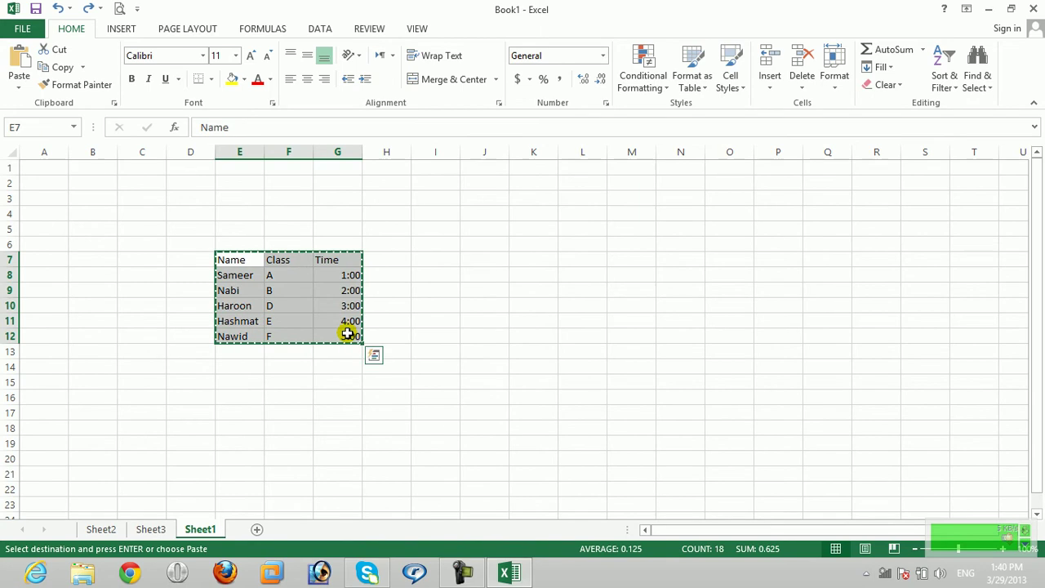
{"action": "left_click", "coordinate": [121, 30]}
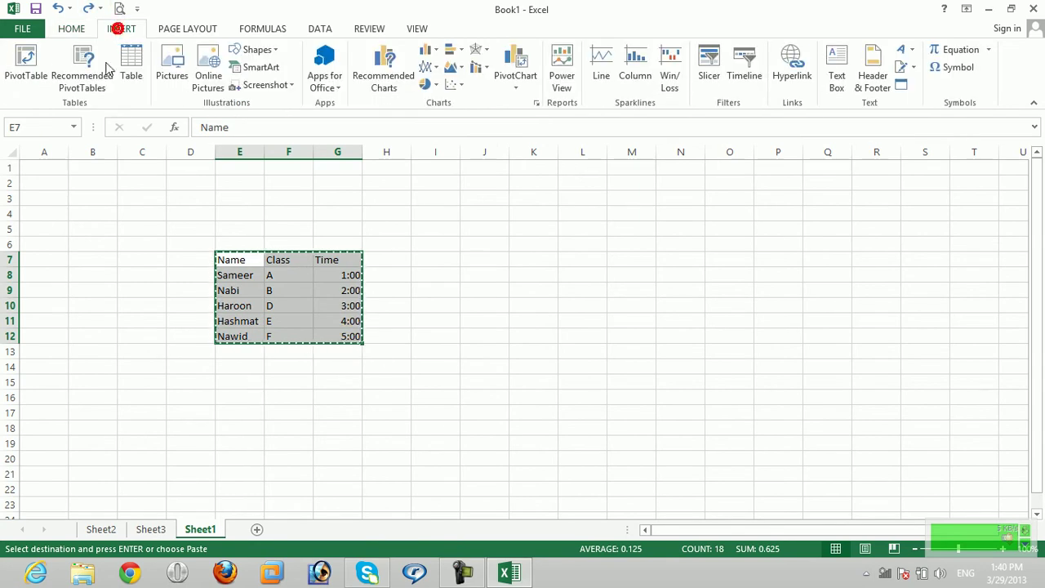
{"action": "left_click", "coordinate": [71, 31]}
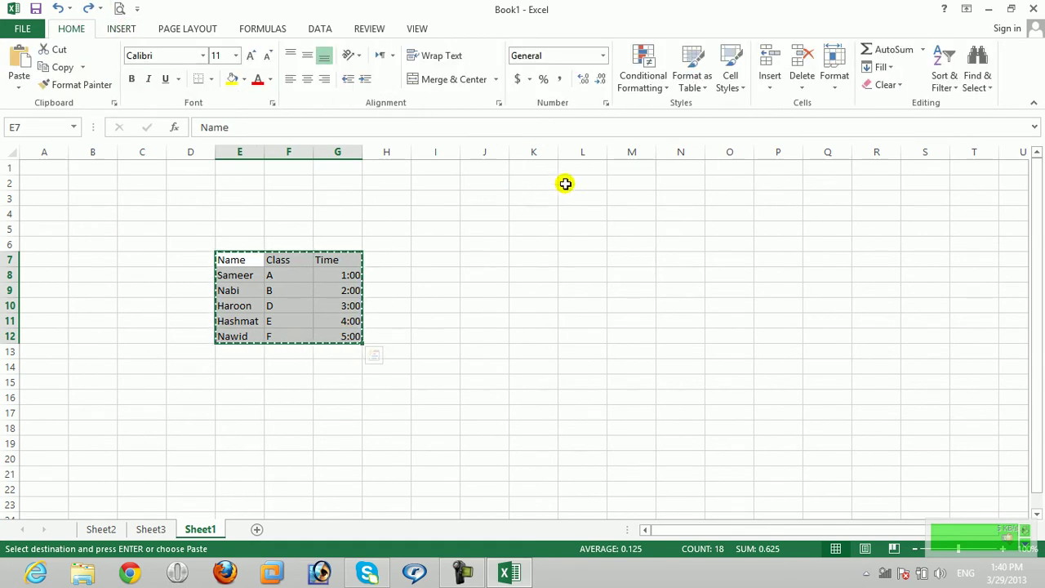
{"action": "left_click", "coordinate": [690, 81]}
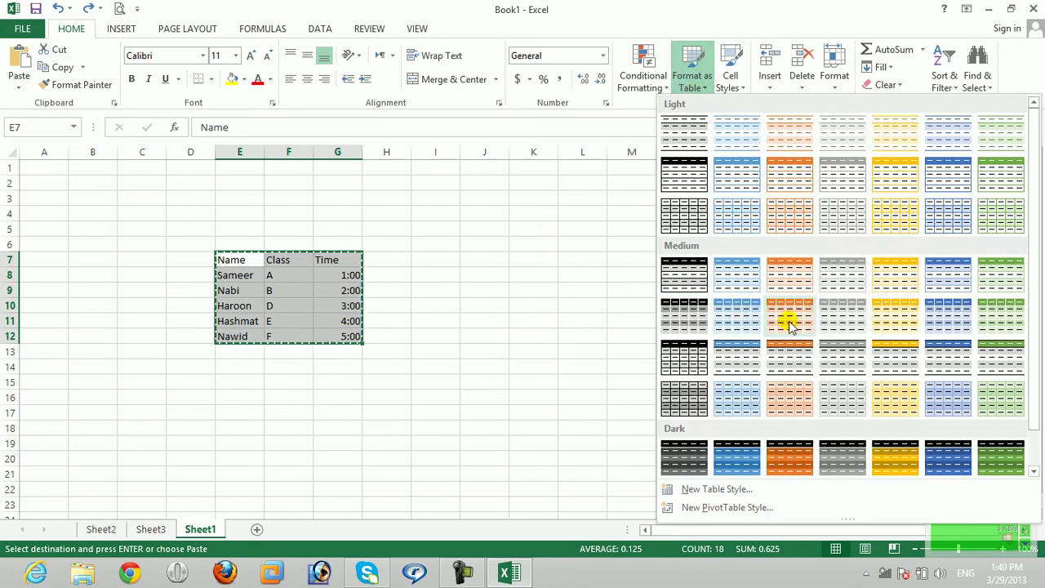
{"action": "left_click", "coordinate": [121, 29]}
{"action": "left_click", "coordinate": [130, 63]}
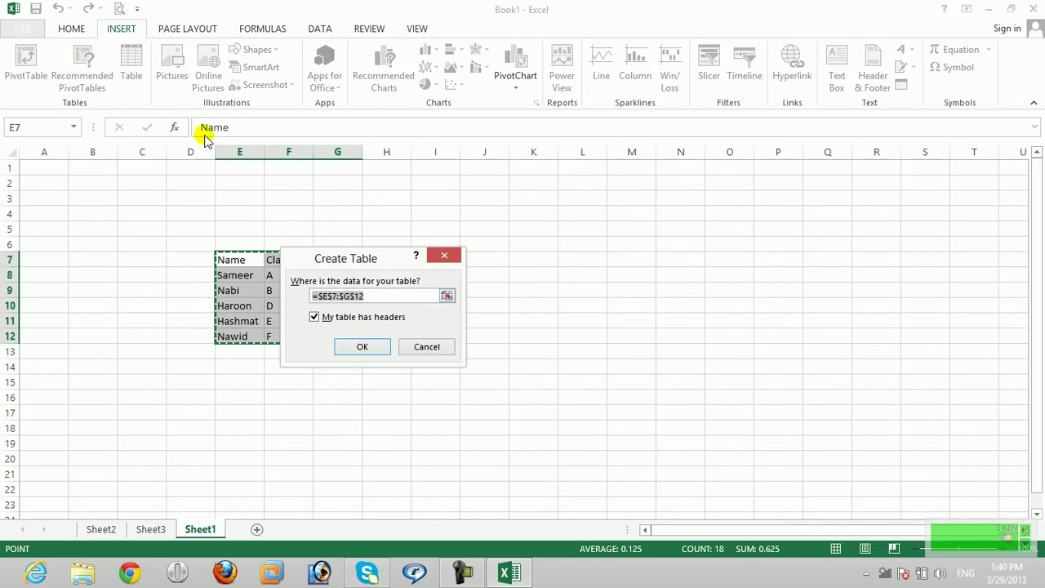
{"action": "left_click", "coordinate": [362, 346]}
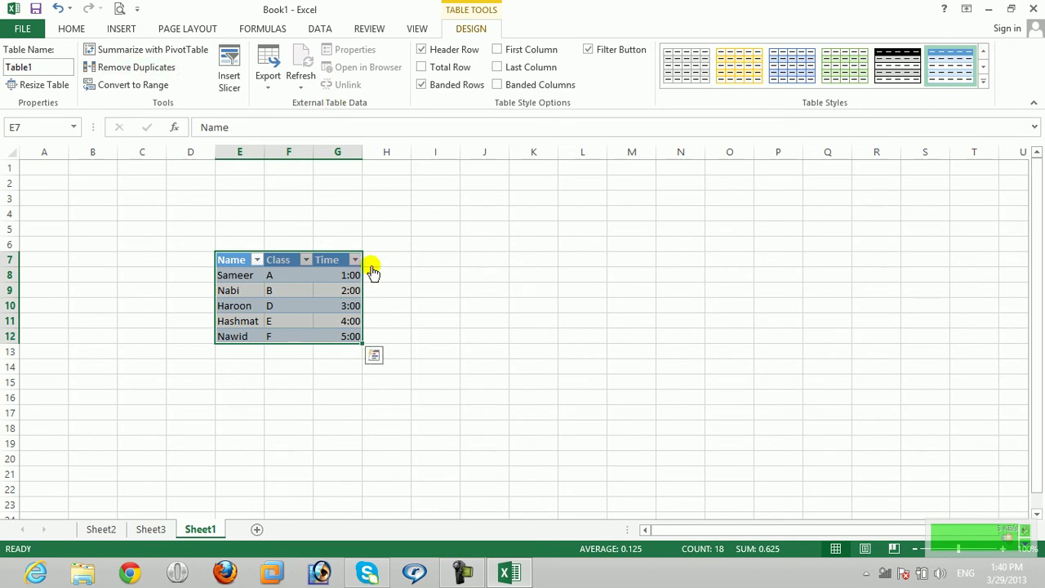
Undo the table conversion and clear the contents of E7:G12
{"action": "key", "text": "ctrl+z"}
{"action": "key", "text": "ctrl+c"}
{"action": "left_click", "coordinate": [121, 28]}
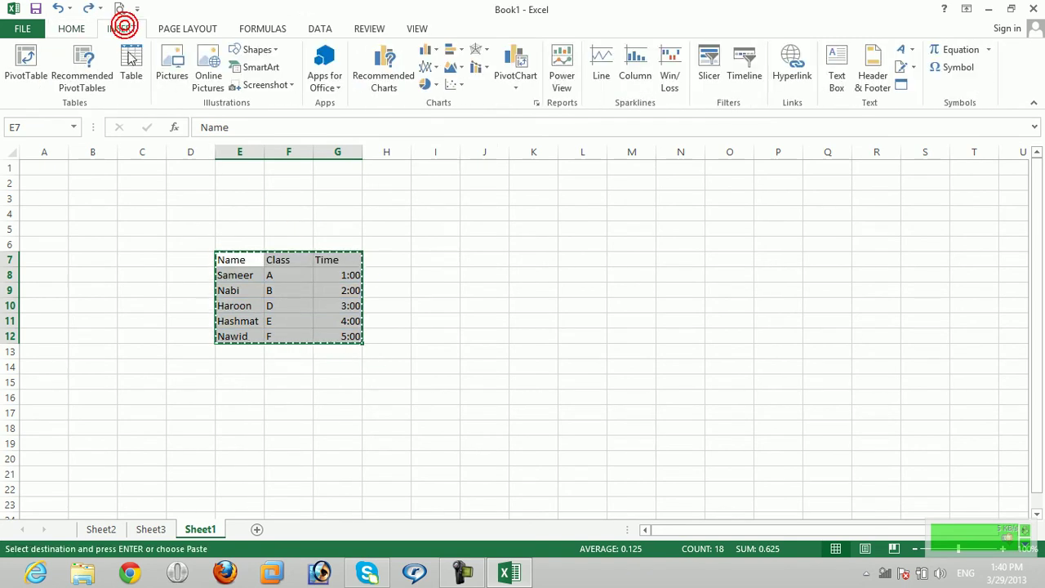
{"action": "key", "text": "Delete"}
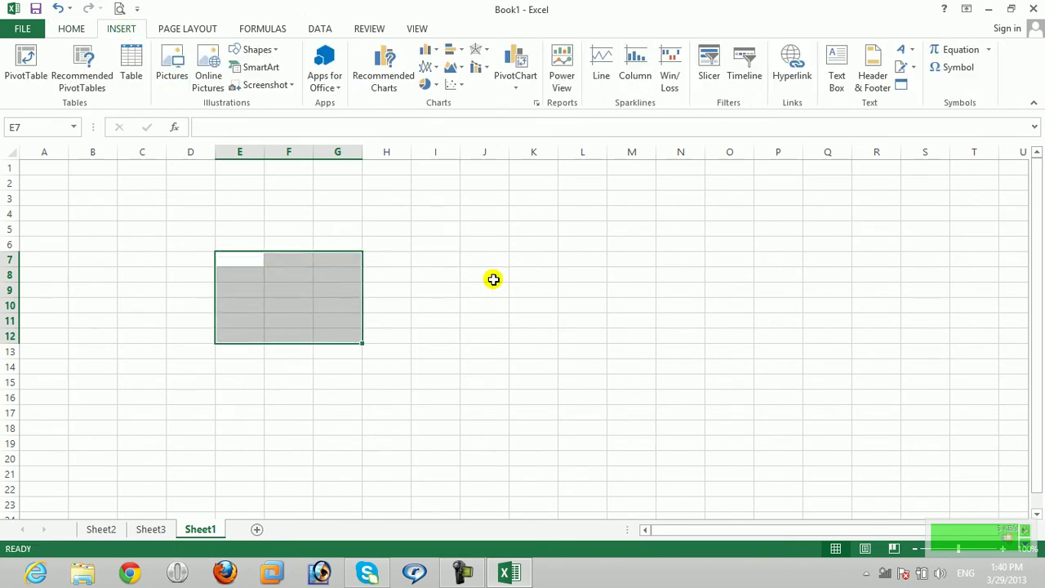
{"action": "left_click", "coordinate": [464, 279]}
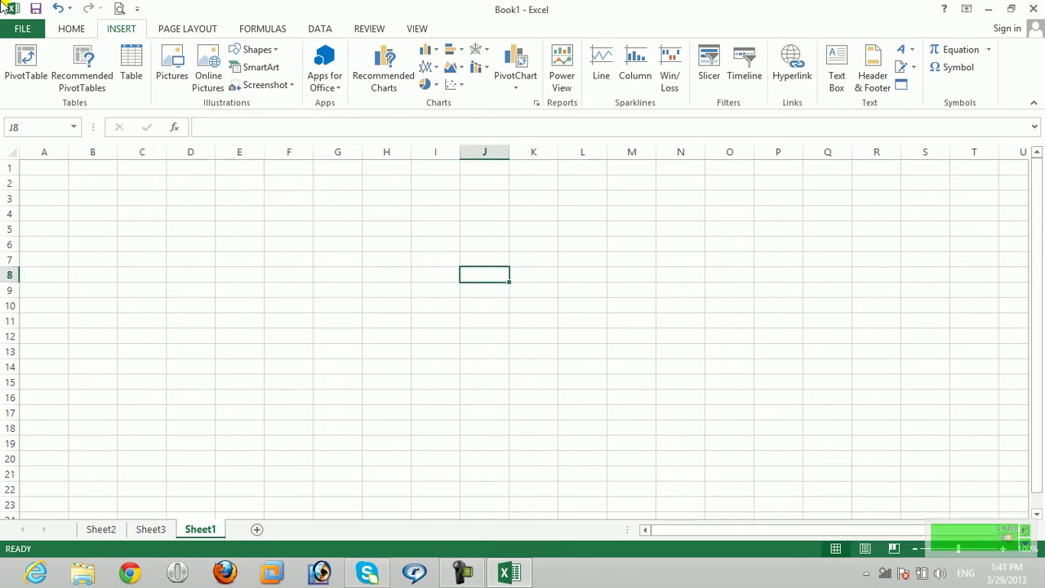
Insert the picture 25 from the Pictures library onto Sheet1 at cell J8
{"action": "left_click", "coordinate": [173, 80]}
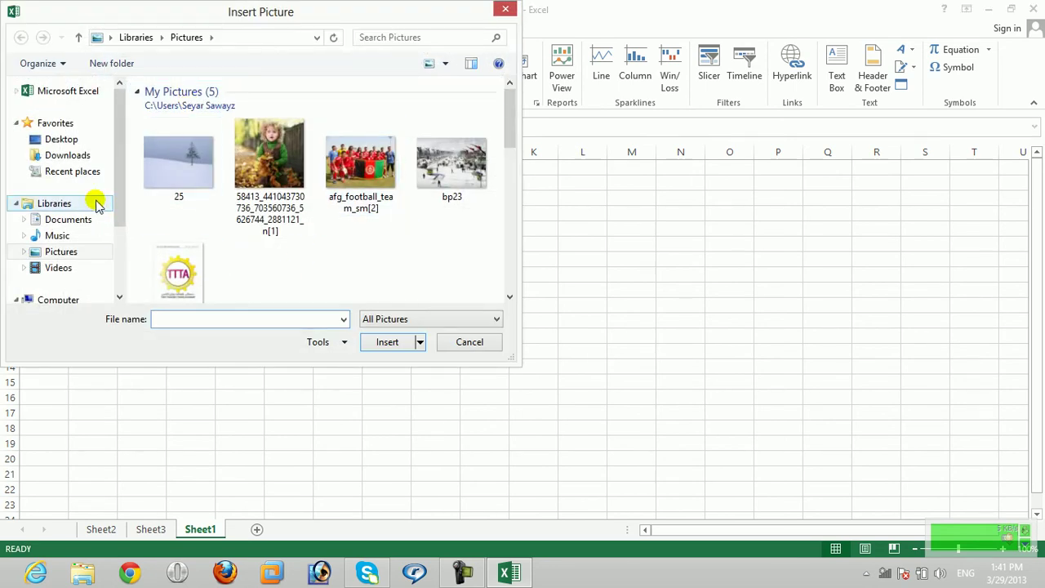
{"action": "mouse_move", "coordinate": [121, 168]}
{"action": "left_mouse_down"}
{"action": "mouse_move", "coordinate": [122, 258]}
{"action": "mouse_move", "coordinate": [121, 167]}
{"action": "left_mouse_up"}
{"action": "left_click", "coordinate": [174, 181]}
{"action": "left_click", "coordinate": [389, 346]}
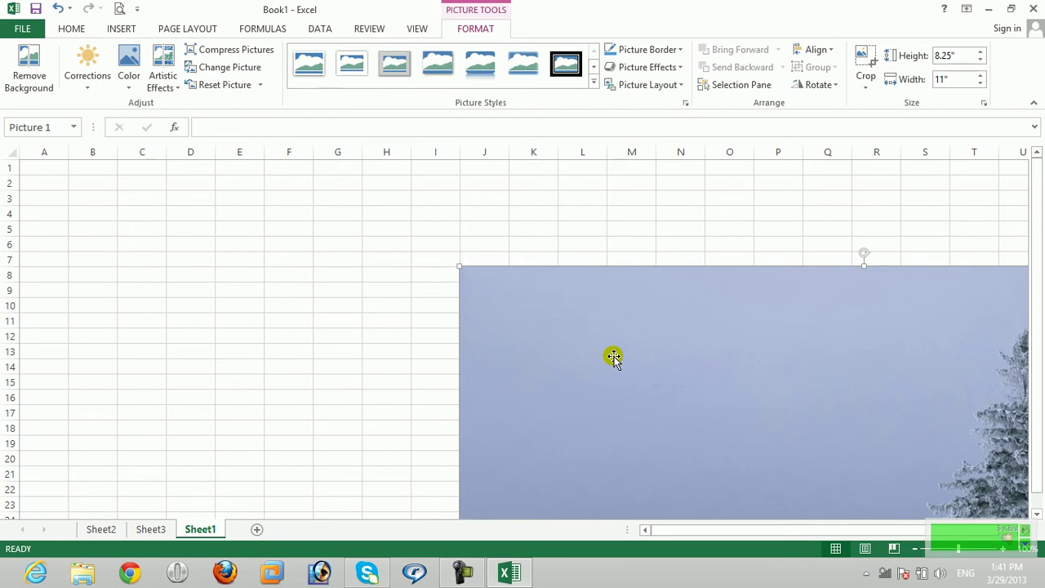
Set the inserted picture's height to 1"
{"action": "left_click", "coordinate": [955, 54]}
{"action": "type", "text": "1"}
{"action": "key", "text": "Return"}
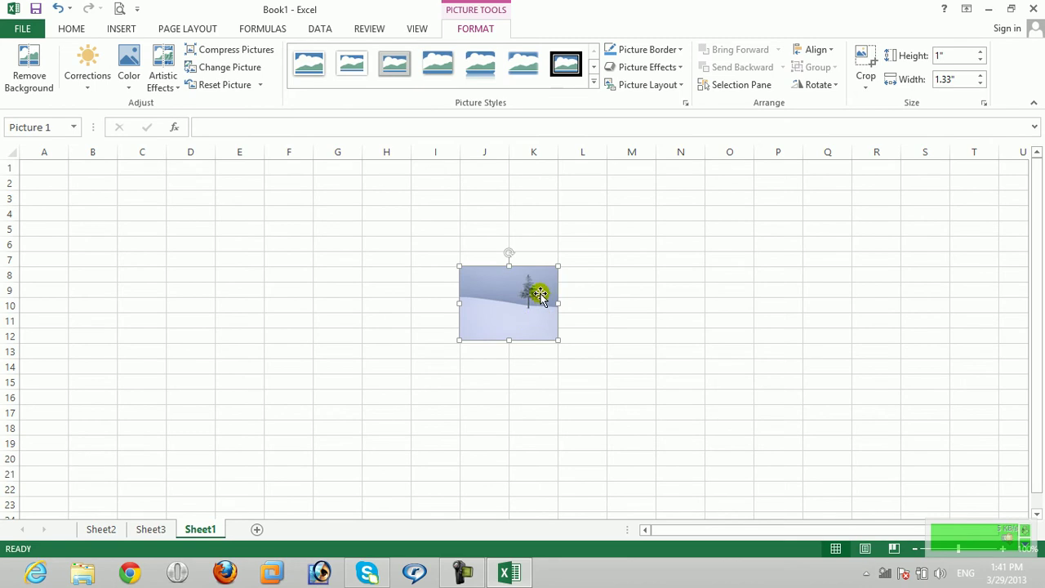
Start background removal on the snowy tree picture and mark areas to keep and areas to remove around the tree
{"action": "left_click", "coordinate": [31, 71]}
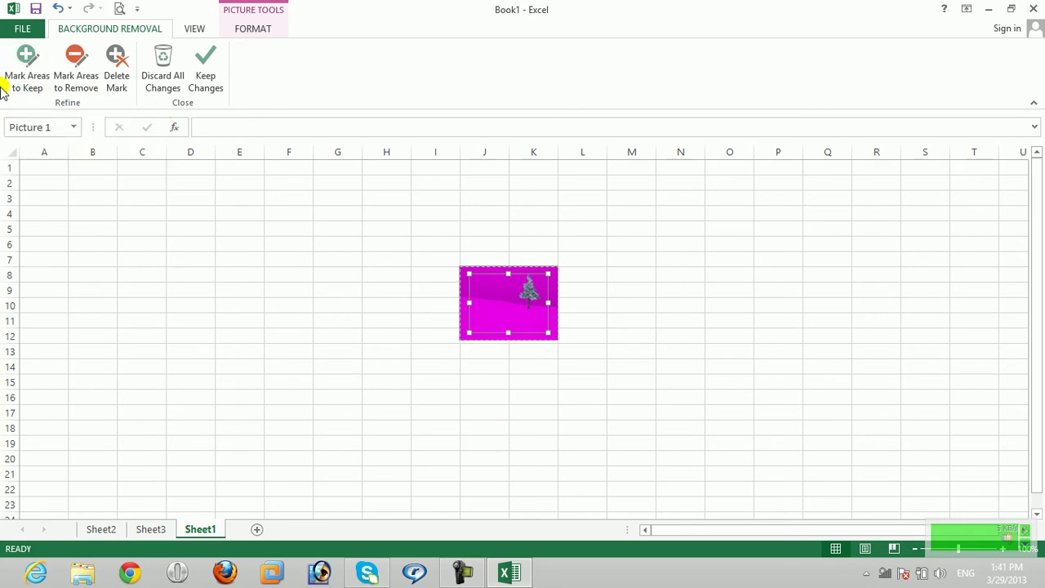
{"action": "left_click", "coordinate": [27, 78]}
{"action": "left_click", "coordinate": [525, 309]}
{"action": "left_click_drag", "start_coordinate": [525, 308], "coordinate": [493, 305]}
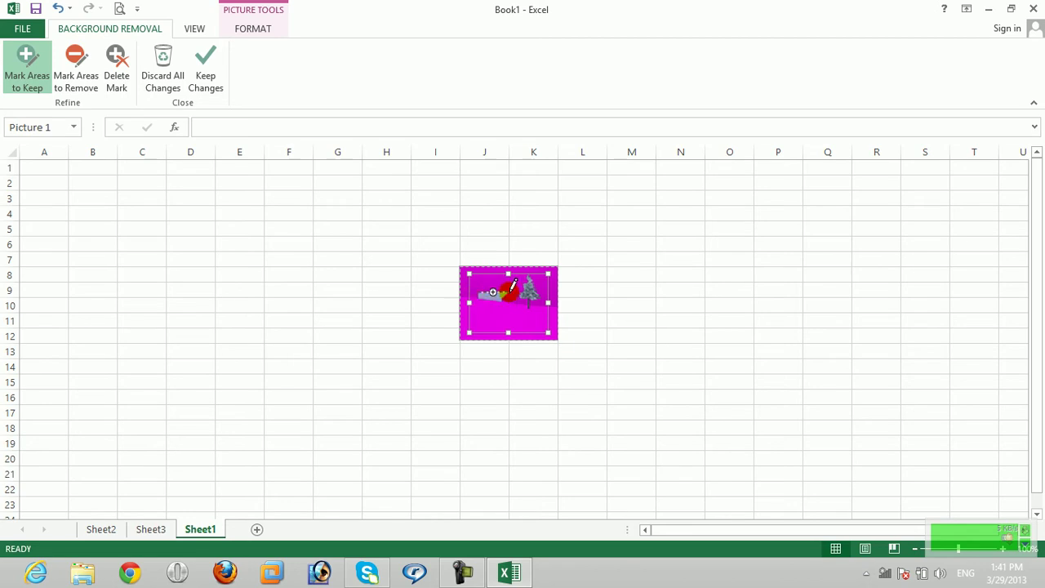
{"action": "mouse_move", "coordinate": [507, 291]}
{"action": "left_mouse_down"}
{"action": "mouse_move", "coordinate": [490, 315]}
{"action": "mouse_move", "coordinate": [494, 296]}
{"action": "mouse_move", "coordinate": [503, 324]}
{"action": "mouse_move", "coordinate": [527, 287]}
{"action": "left_mouse_up"}
{"action": "mouse_move", "coordinate": [506, 348]}
{"action": "left_mouse_down"}
{"action": "mouse_move", "coordinate": [513, 308]}
{"action": "mouse_move", "coordinate": [494, 292]}
{"action": "left_mouse_up"}
{"action": "left_click", "coordinate": [84, 79]}
{"action": "mouse_move", "coordinate": [549, 314]}
{"action": "left_mouse_down"}
{"action": "mouse_move", "coordinate": [533, 311]}
{"action": "mouse_move", "coordinate": [544, 278]}
{"action": "left_mouse_up"}
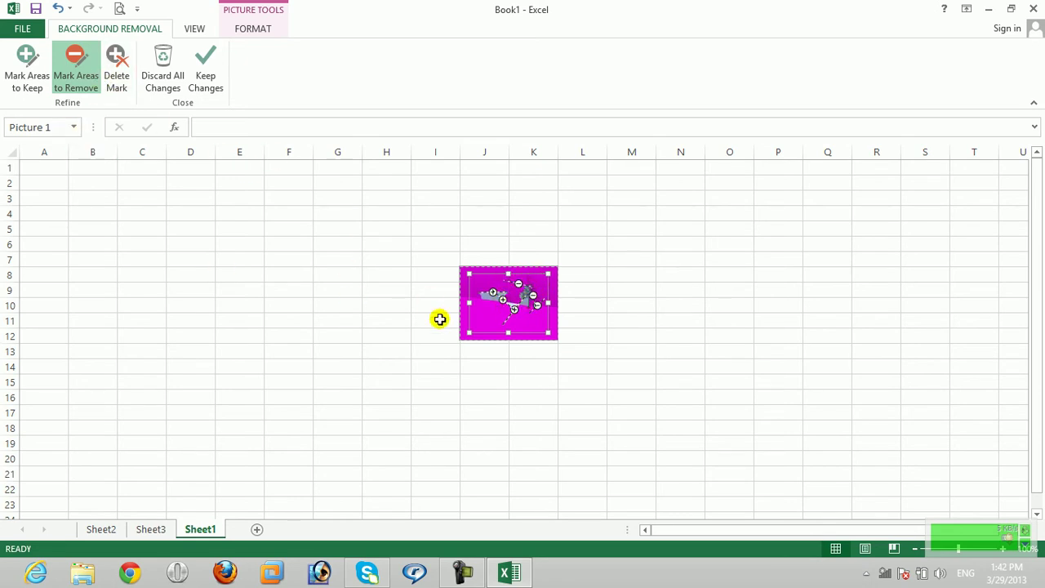
Try to delete a mark on the picture and keep the background removal changes
{"action": "left_click", "coordinate": [123, 89]}
{"action": "left_click", "coordinate": [124, 85]}
{"action": "left_click", "coordinate": [517, 302]}
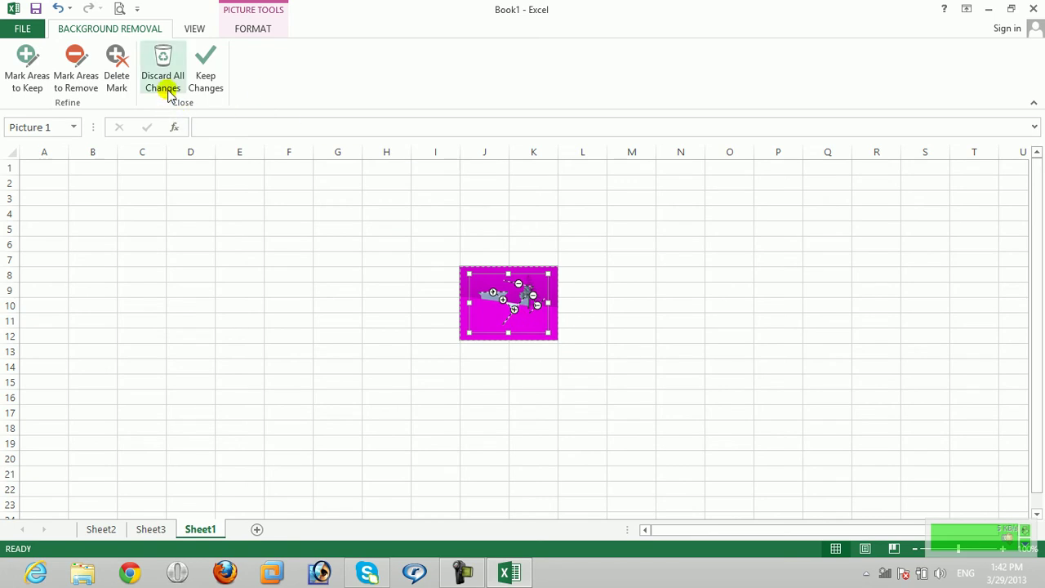
{"action": "left_click", "coordinate": [540, 326]}
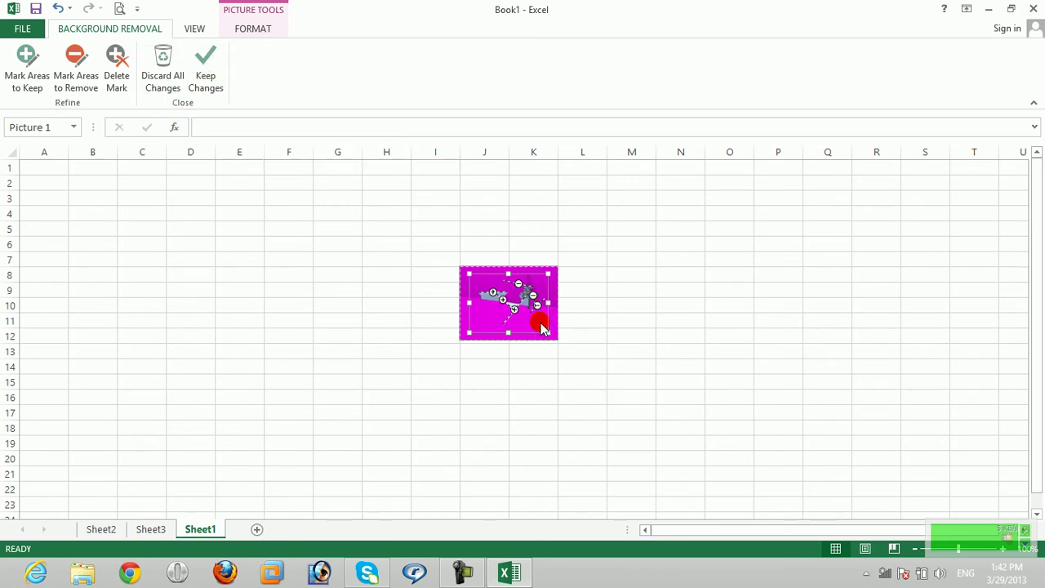
{"action": "left_click", "coordinate": [204, 74]}
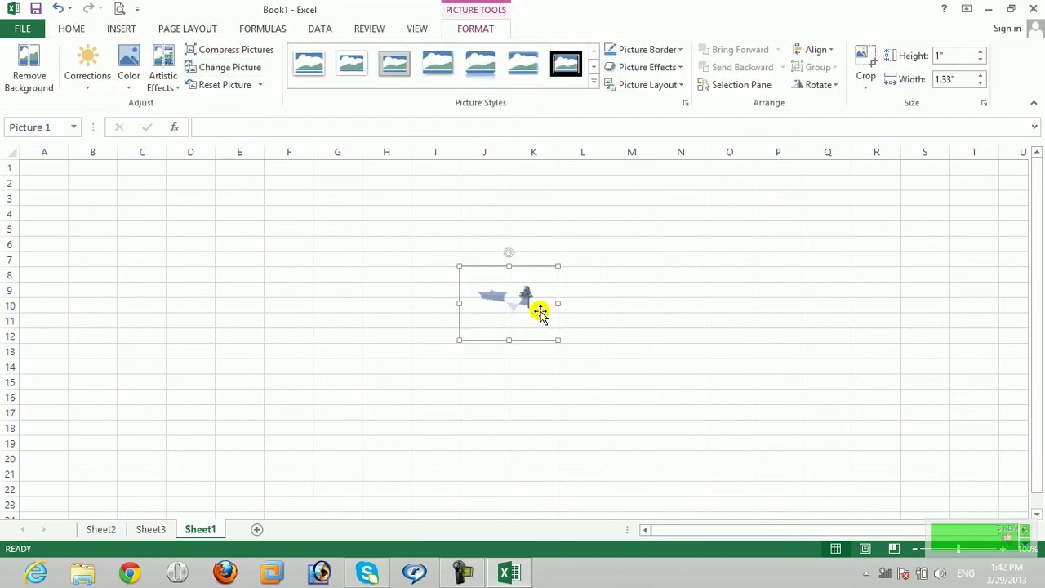
Undo the kept background removal and discard all of its changes
{"action": "key", "text": "alt+j"}
{"action": "key", "text": "p"}
{"action": "key", "text": "e"}
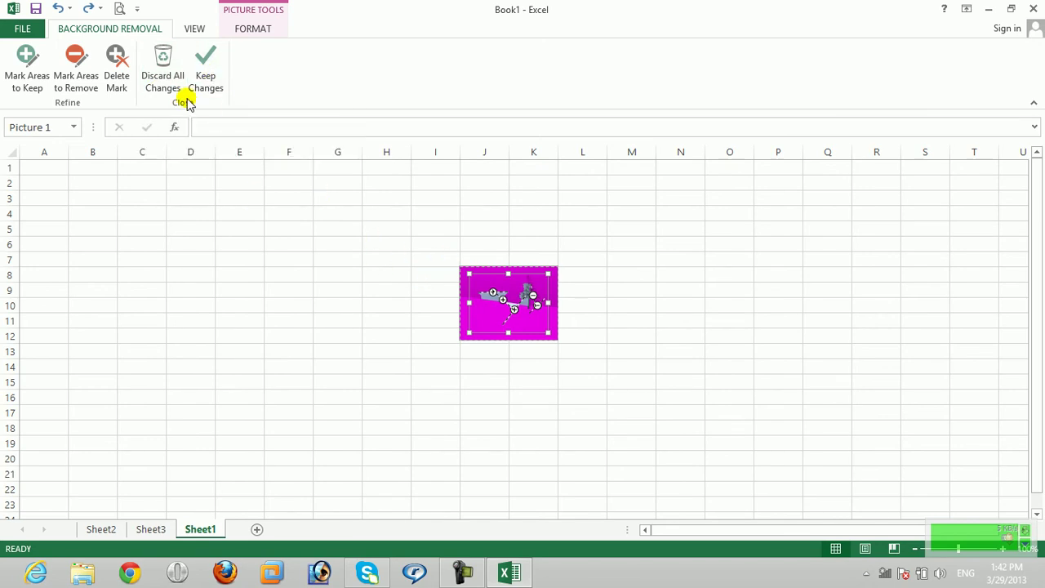
{"action": "left_click", "coordinate": [163, 81]}
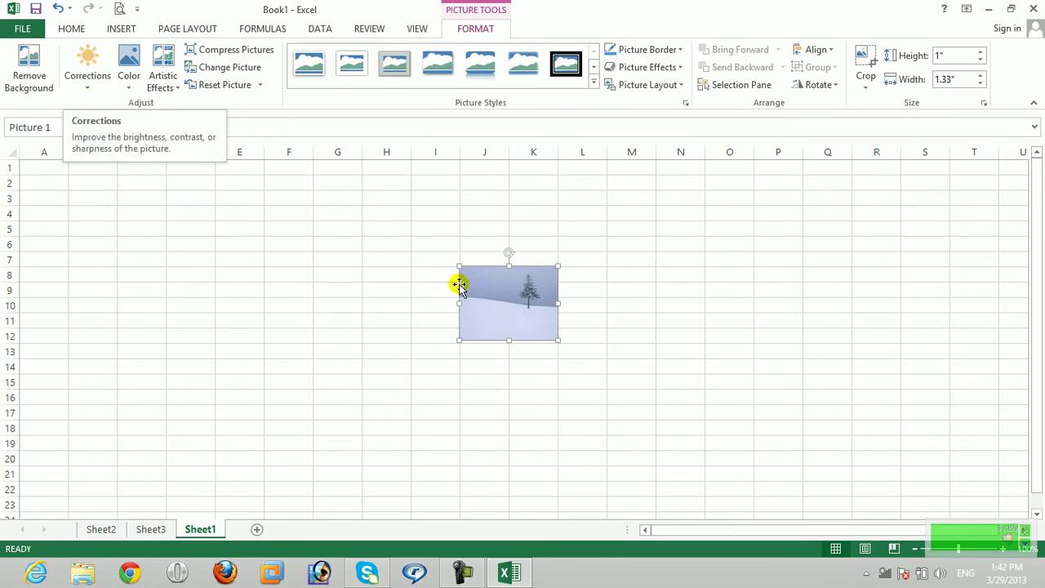
Apply the Brightness: +40% Contrast: -40% correction to the picture, and replace it with a darkened preset
{"action": "left_click", "coordinate": [102, 92]}
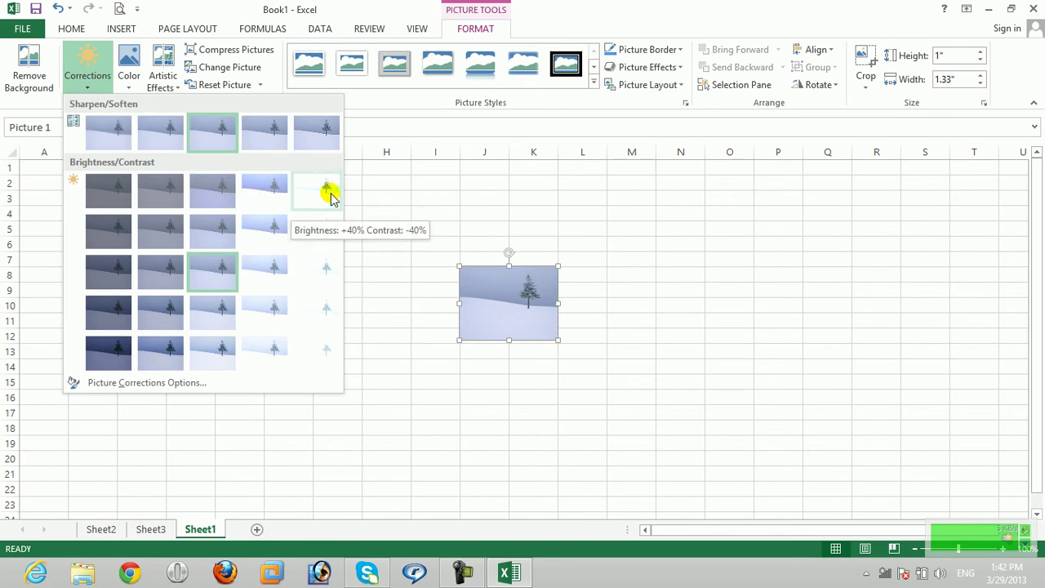
{"action": "left_click", "coordinate": [331, 192]}
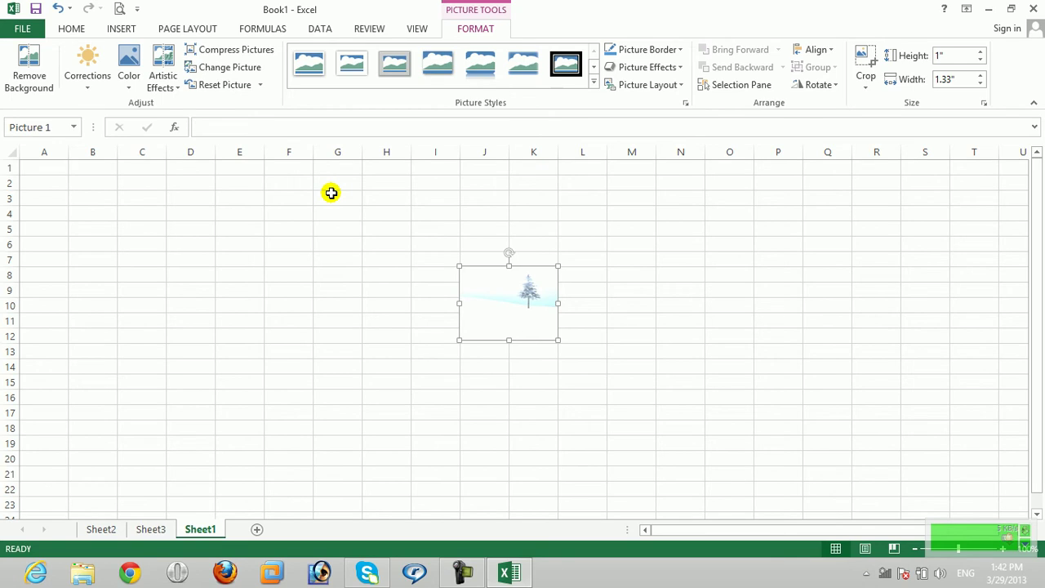
{"action": "left_click", "coordinate": [83, 78]}
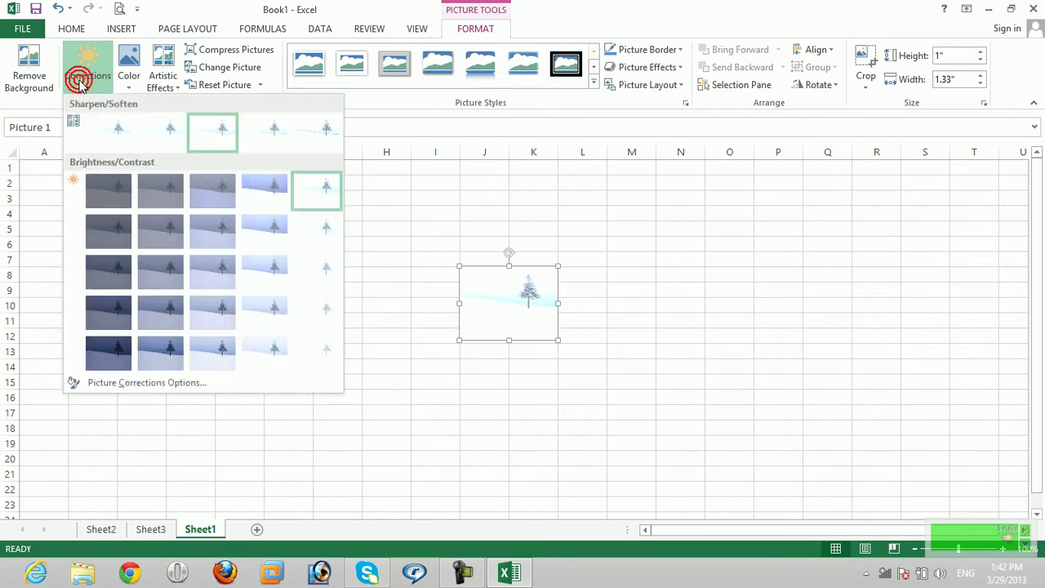
{"action": "left_click", "coordinate": [121, 270]}
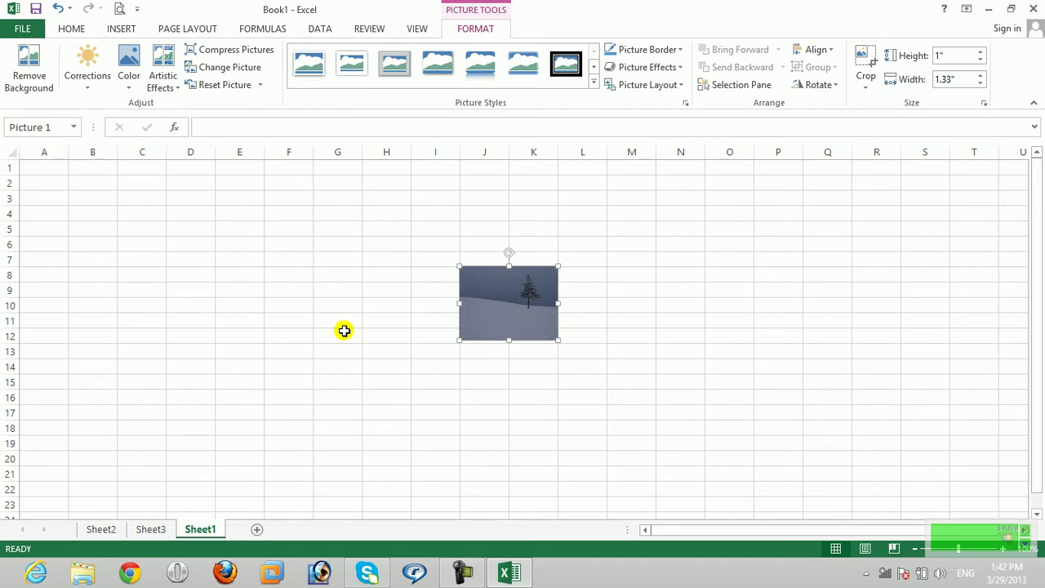
{"action": "left_click", "coordinate": [84, 86]}
{"action": "left_click", "coordinate": [82, 88]}
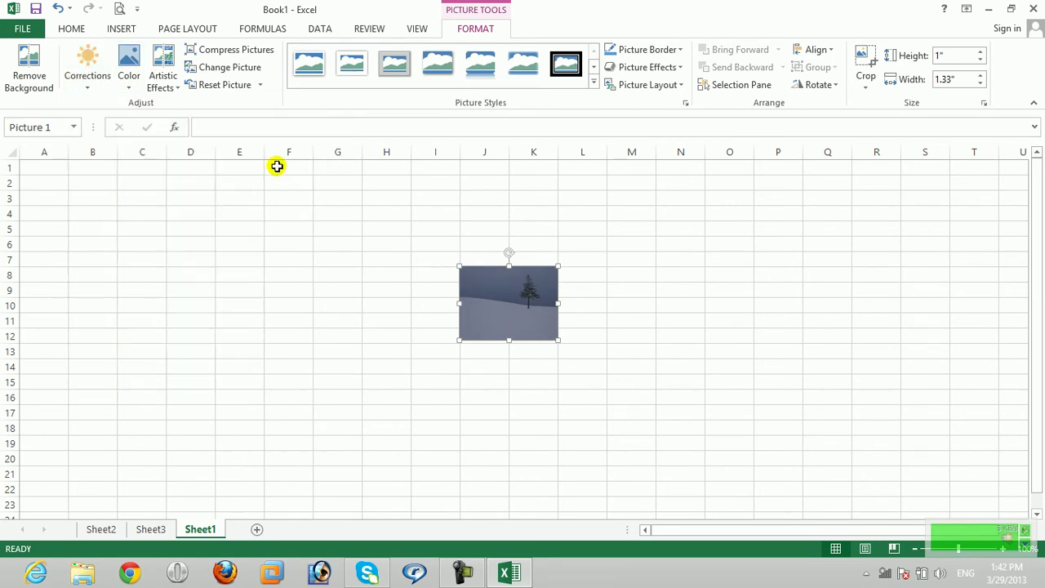
Recolor the picture with the dark orange preset and undo the recolor
{"action": "left_click", "coordinate": [132, 89]}
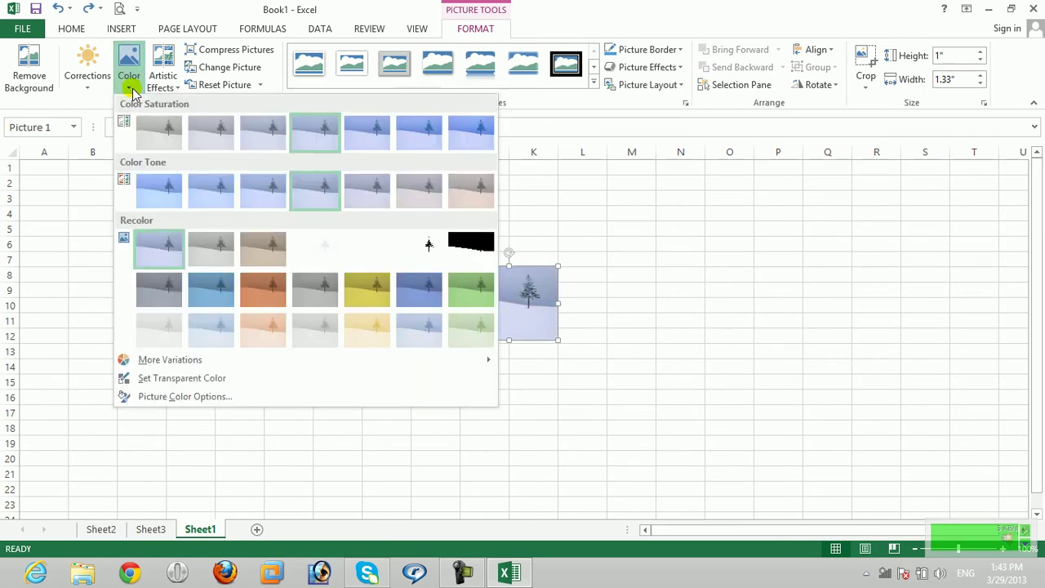
{"action": "left_click", "coordinate": [258, 295]}
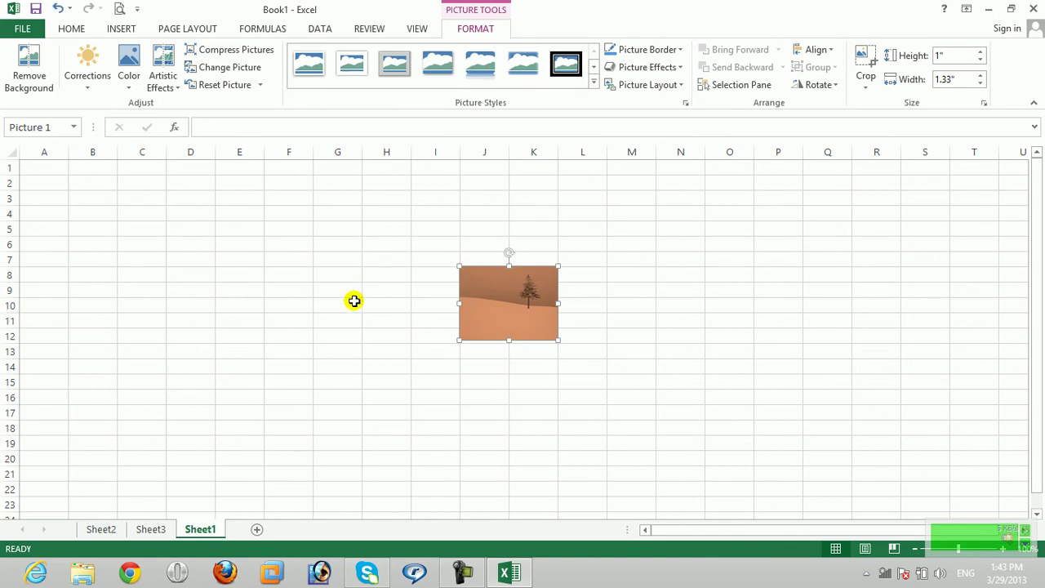
{"action": "key", "text": "ctrl+z"}
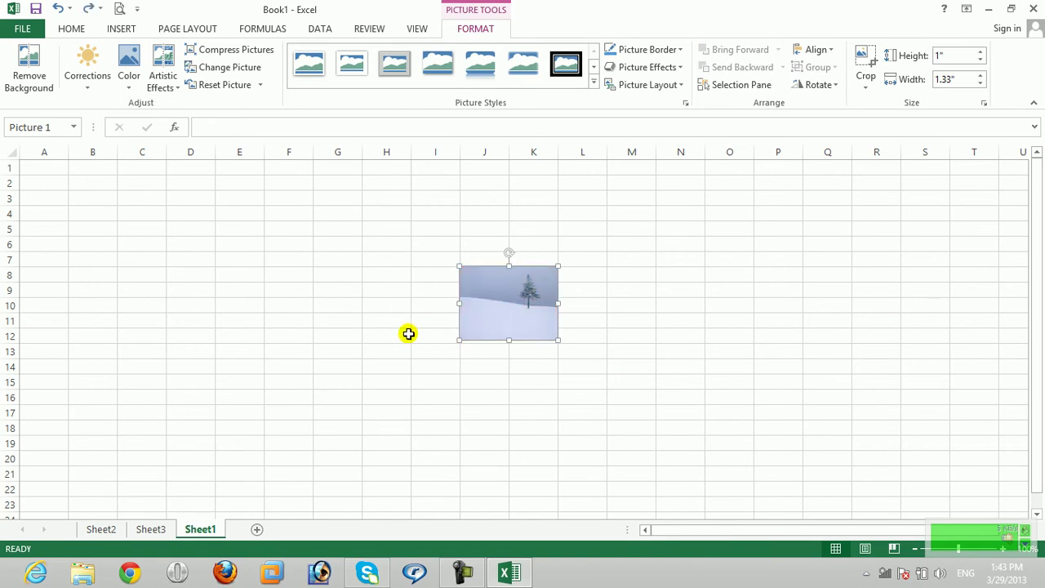
Enlarge the picture proportionally from its lower-left corner to about 2.16" high and 2.89" wide
{"action": "left_click_drag", "start_coordinate": [459, 343], "coordinate": [345, 383]}
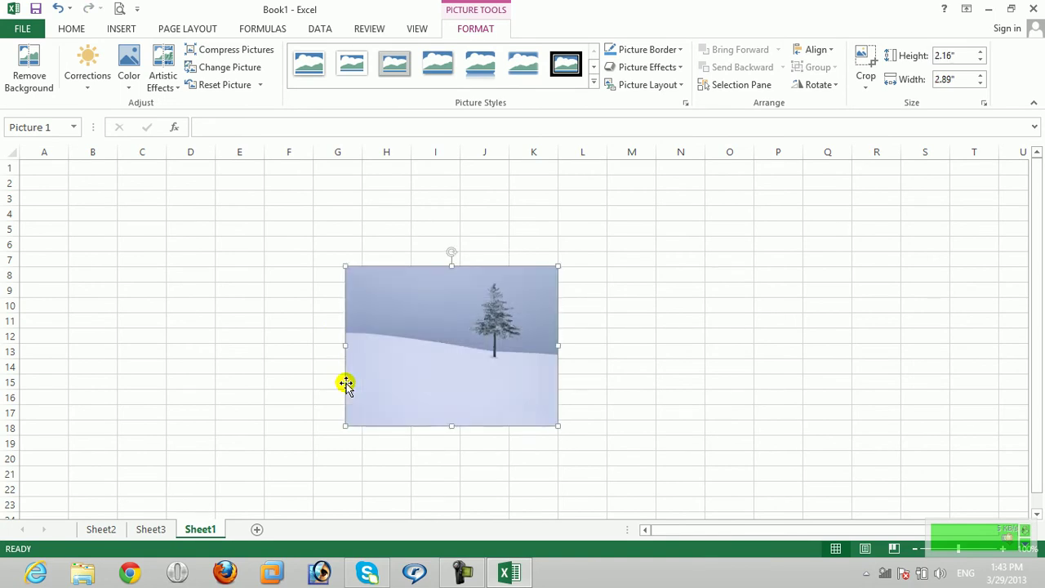
Apply a canvas-like texture artistic effect and move the picture up to about H3, and undo both changes
{"action": "left_click", "coordinate": [171, 92]}
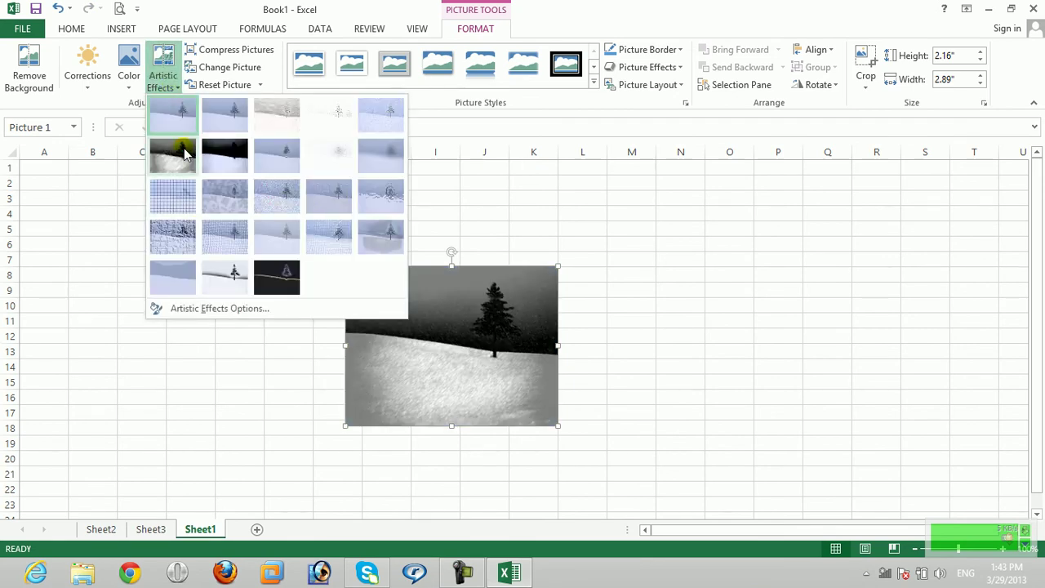
{"action": "left_click", "coordinate": [170, 235]}
{"action": "left_click_drag", "start_coordinate": [453, 333], "coordinate": [480, 259]}
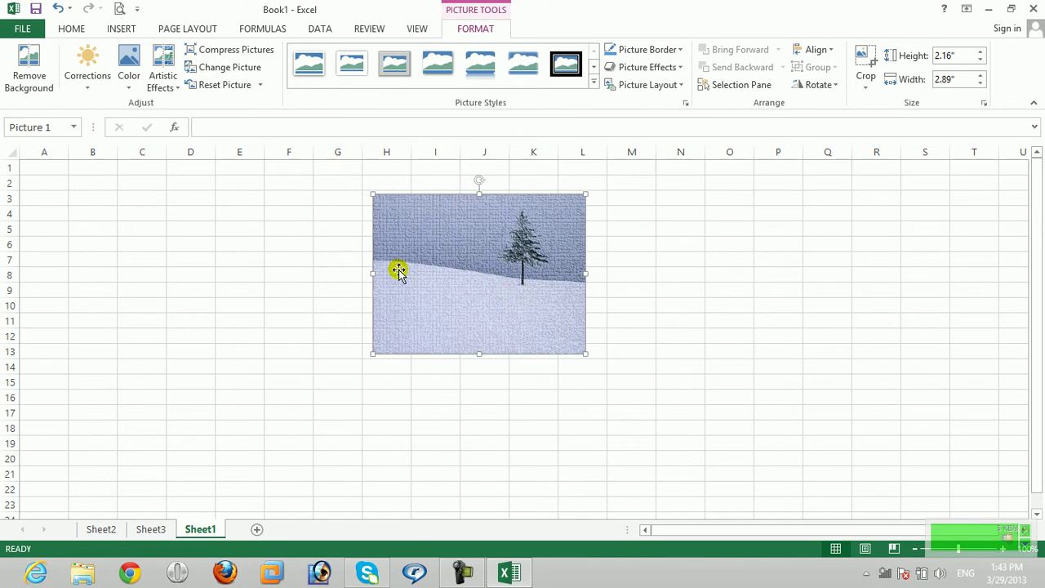
{"action": "key", "text": "ctrl+z"}
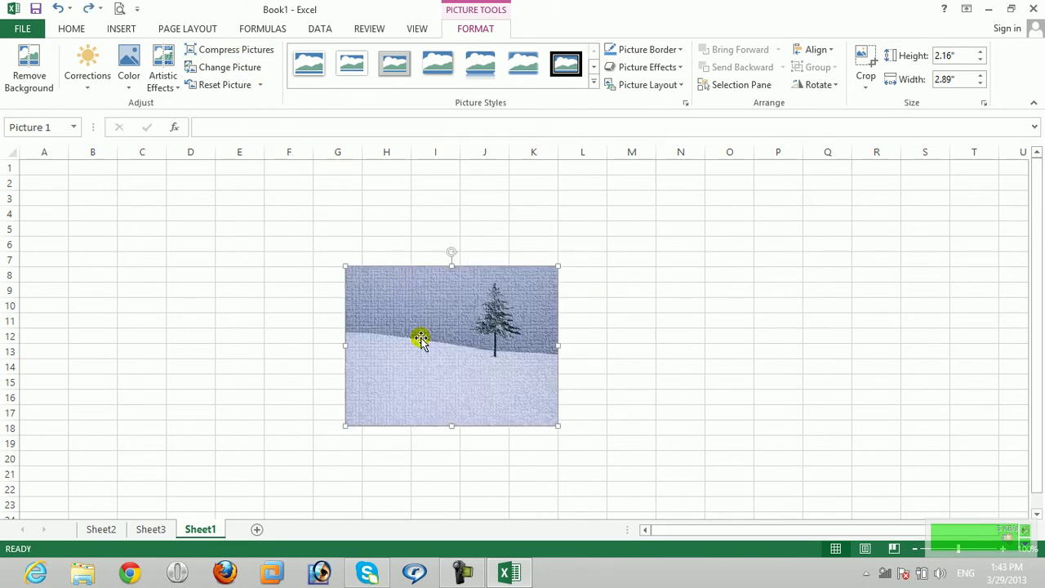
{"action": "key", "text": "ctrl+z"}
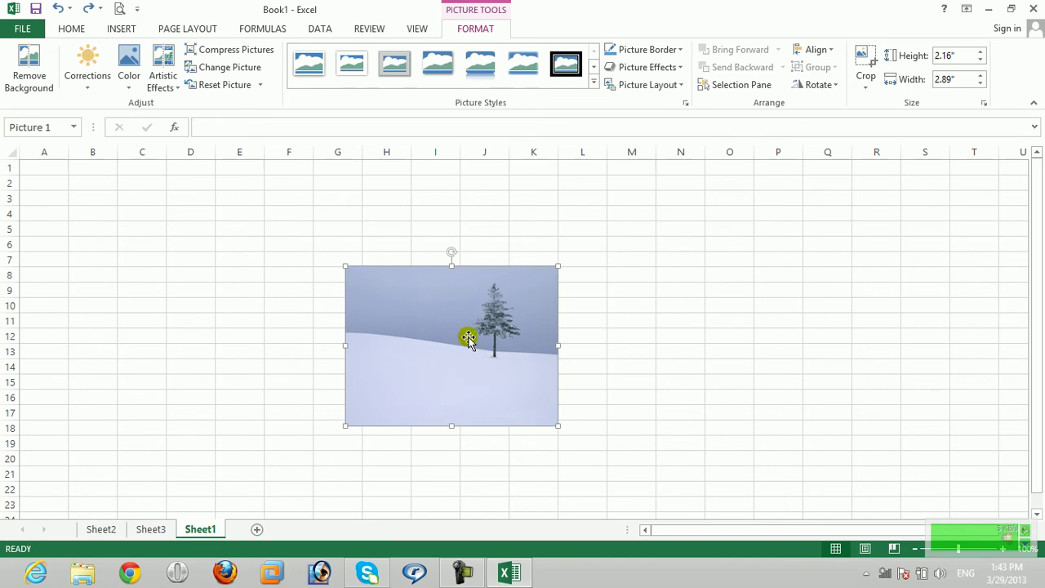
Try to change the picture to the photo of a child in autumn leaves from the Pictures library, working offline
{"action": "left_click", "coordinate": [232, 68]}
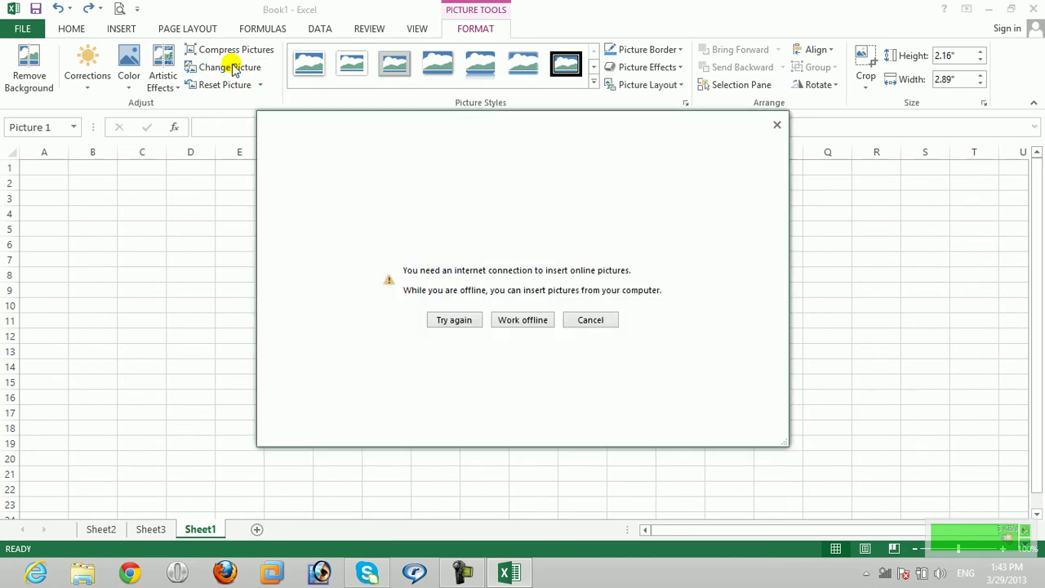
{"action": "left_click", "coordinate": [539, 325]}
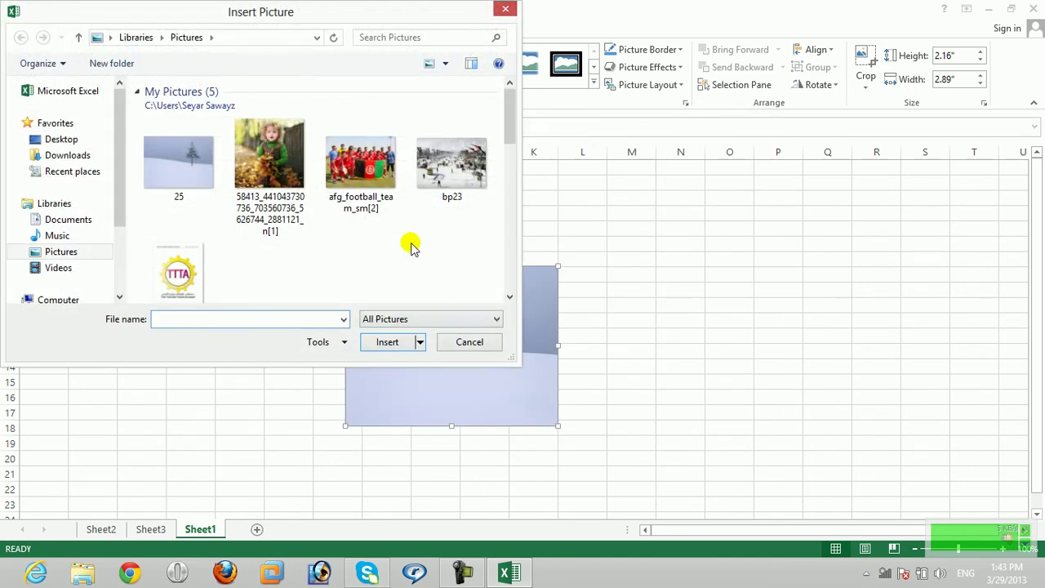
{"action": "left_click", "coordinate": [302, 175]}
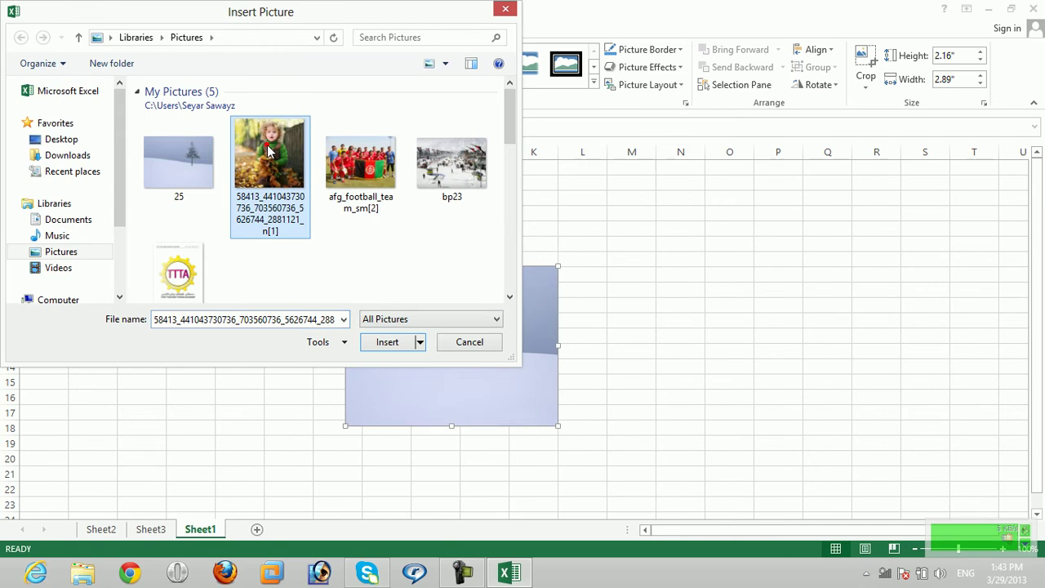
{"action": "left_click", "coordinate": [389, 342]}
{"action": "left_click", "coordinate": [650, 233]}
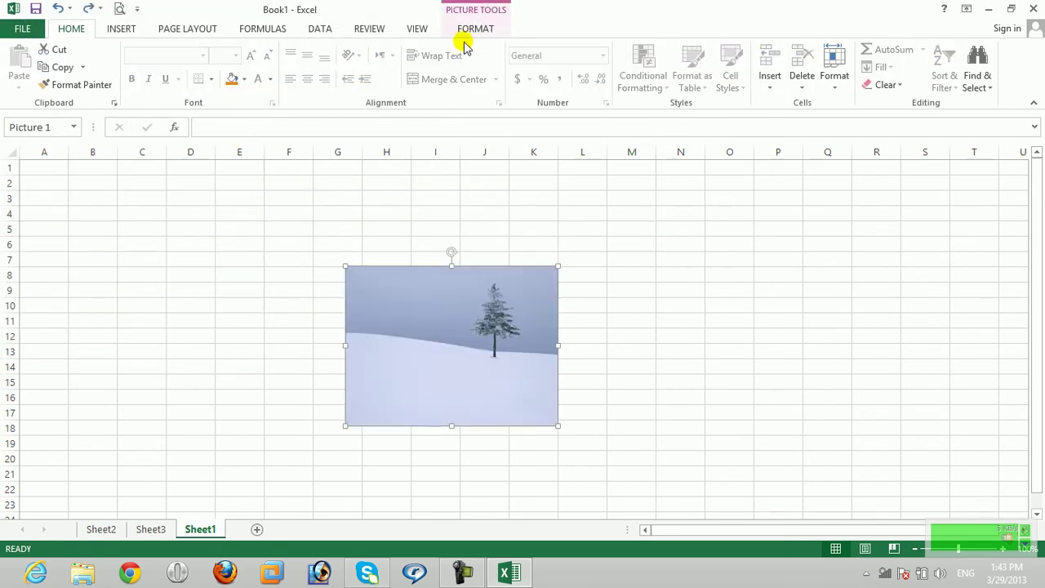
Give the picture the coolest color tone and a very bright correction, and reset its formatting
{"action": "left_click", "coordinate": [475, 28]}
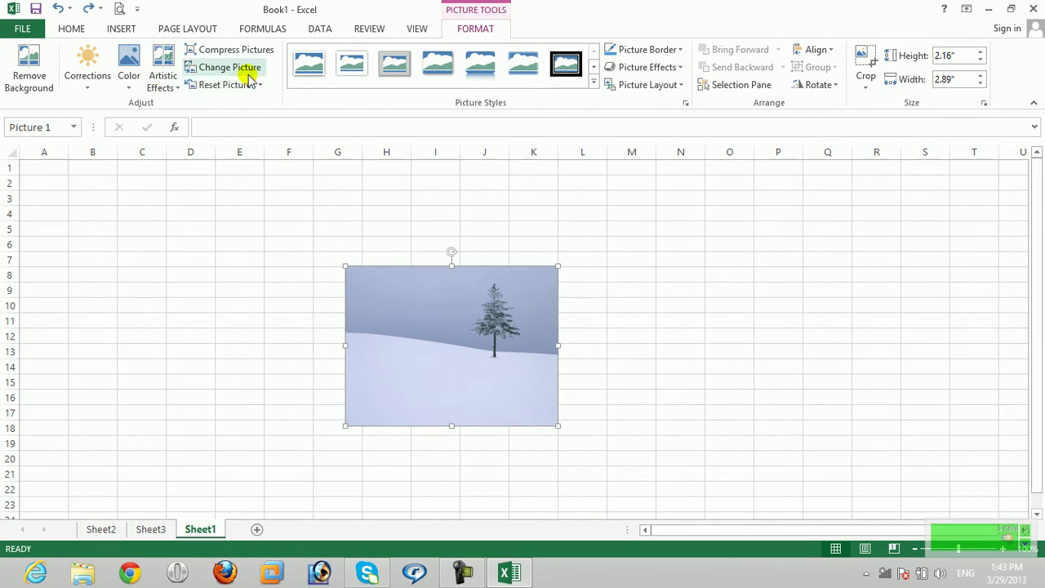
{"action": "left_click", "coordinate": [127, 78]}
{"action": "left_click", "coordinate": [152, 199]}
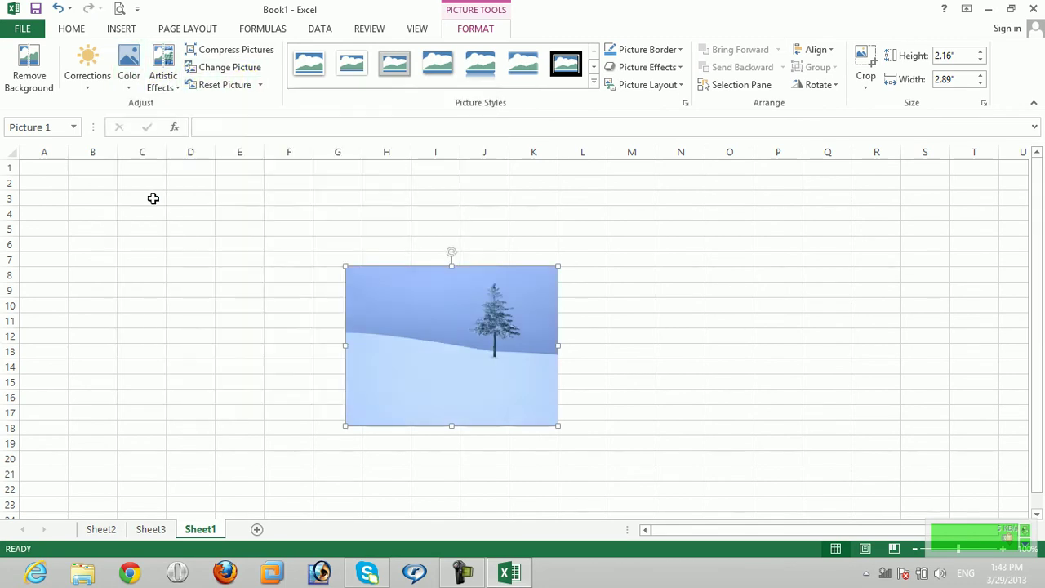
{"action": "left_click", "coordinate": [86, 65]}
{"action": "left_click", "coordinate": [299, 350]}
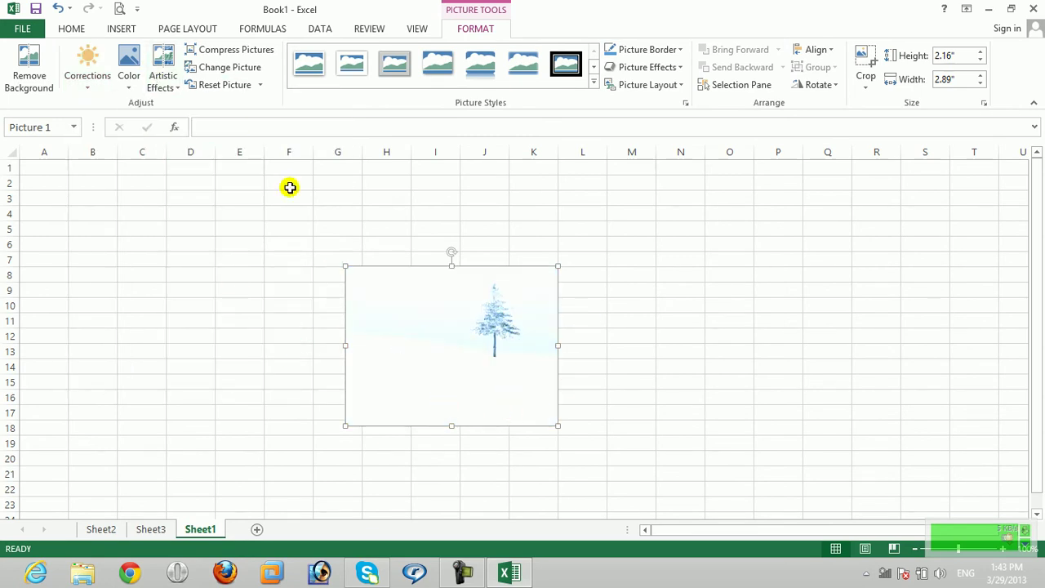
{"action": "left_click", "coordinate": [208, 90]}
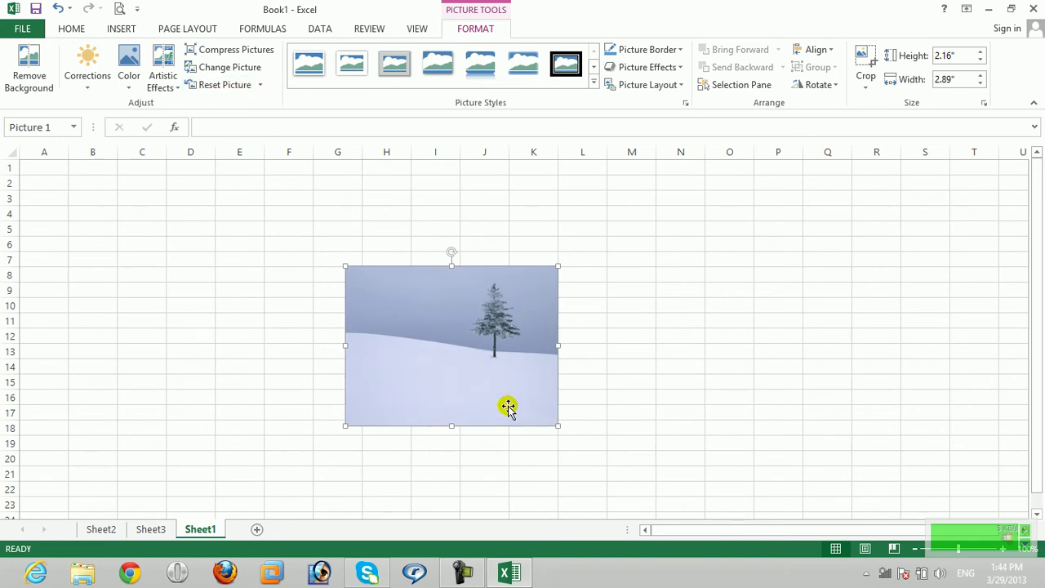
Apply the black beveled oval style to the snowy tree picture and color its border yellow
{"action": "left_click", "coordinate": [595, 85]}
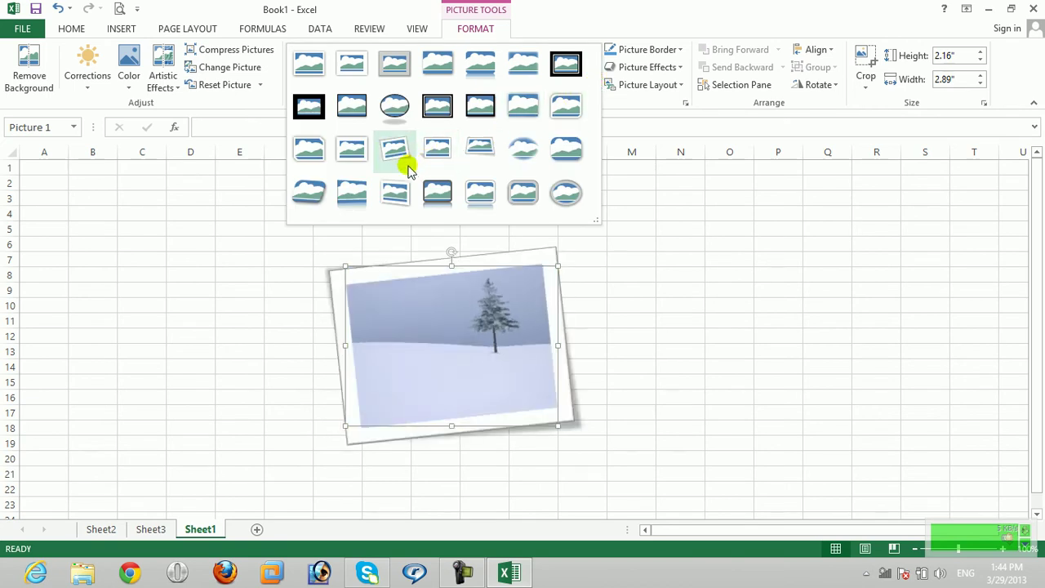
{"action": "left_click", "coordinate": [390, 109]}
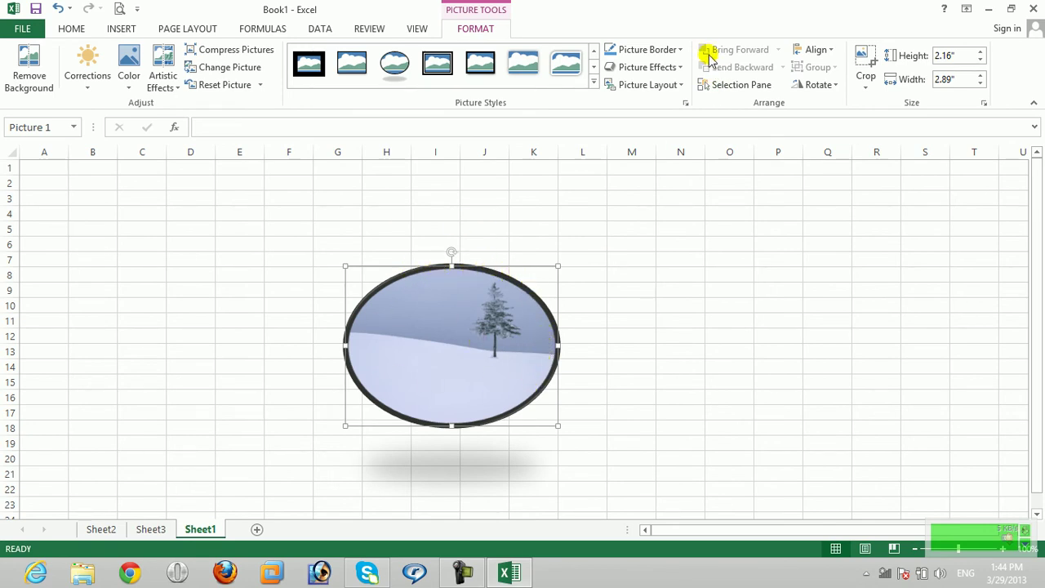
{"action": "left_click", "coordinate": [680, 50]}
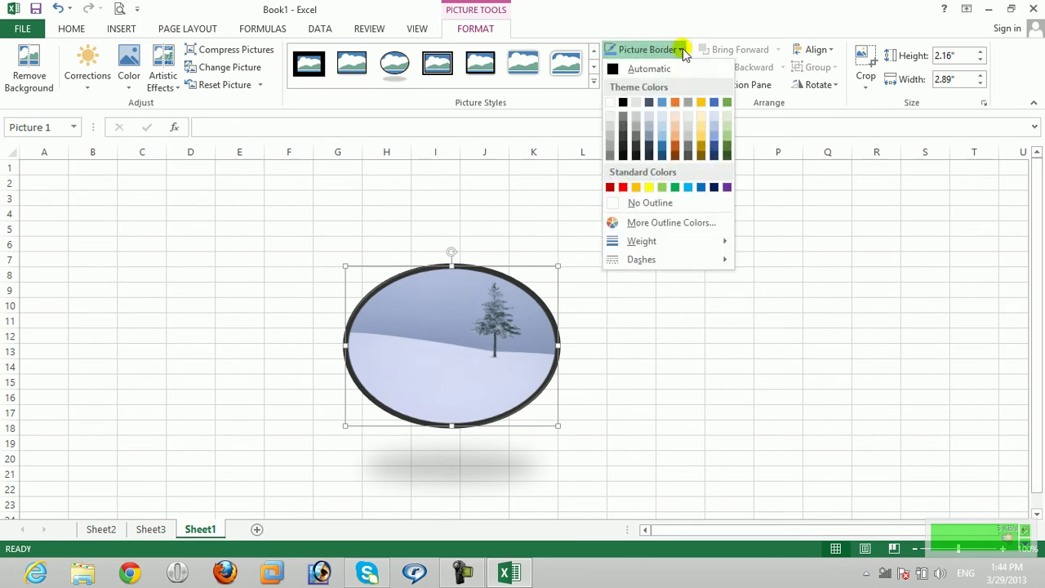
{"action": "left_click", "coordinate": [650, 188]}
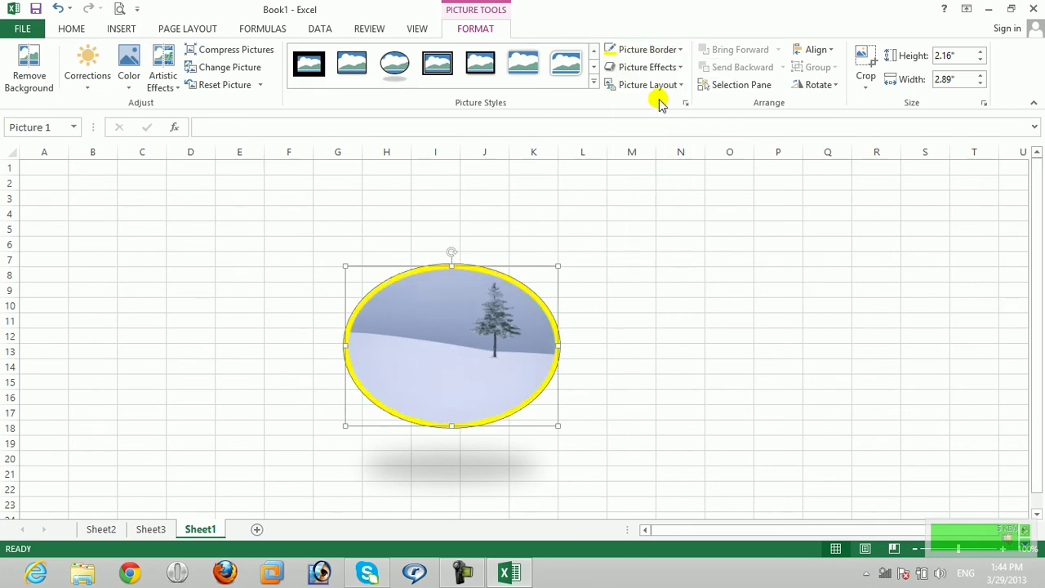
Remove the picture's outline, and undo both the removal and the yellow border color
{"action": "left_click", "coordinate": [671, 51]}
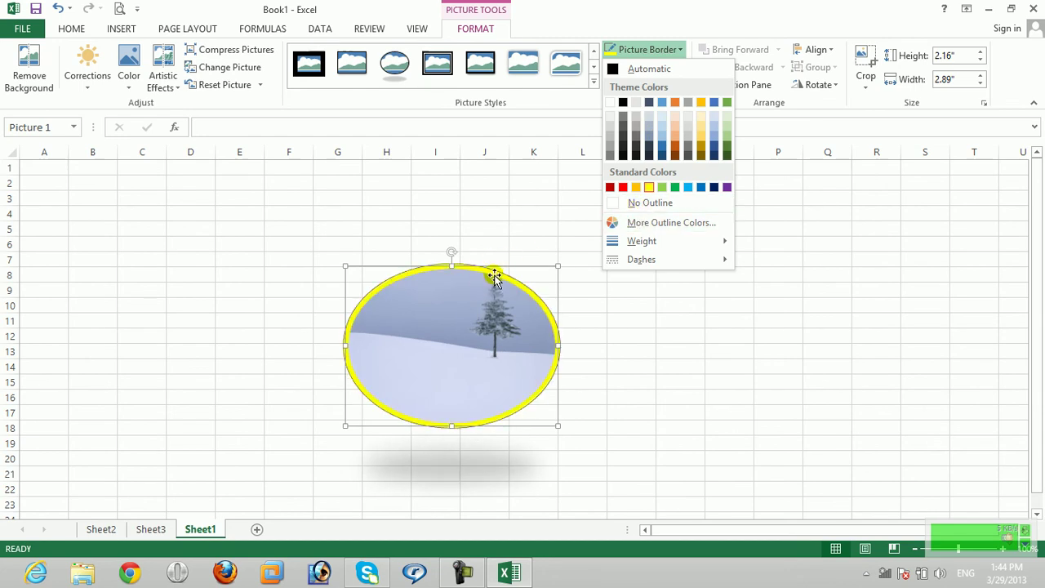
{"action": "left_click", "coordinate": [657, 203]}
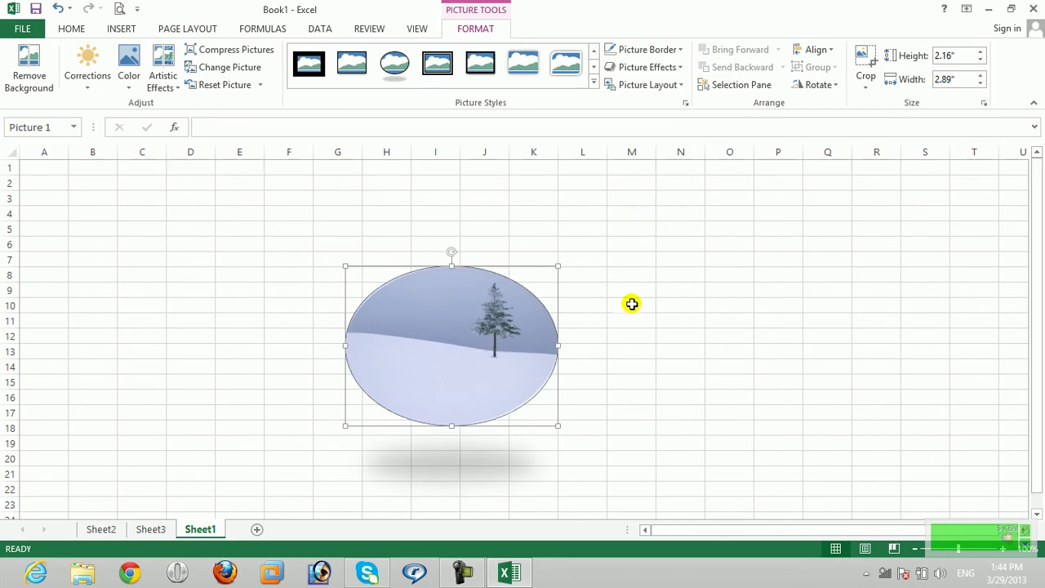
{"action": "key", "text": "ctrl+z"}
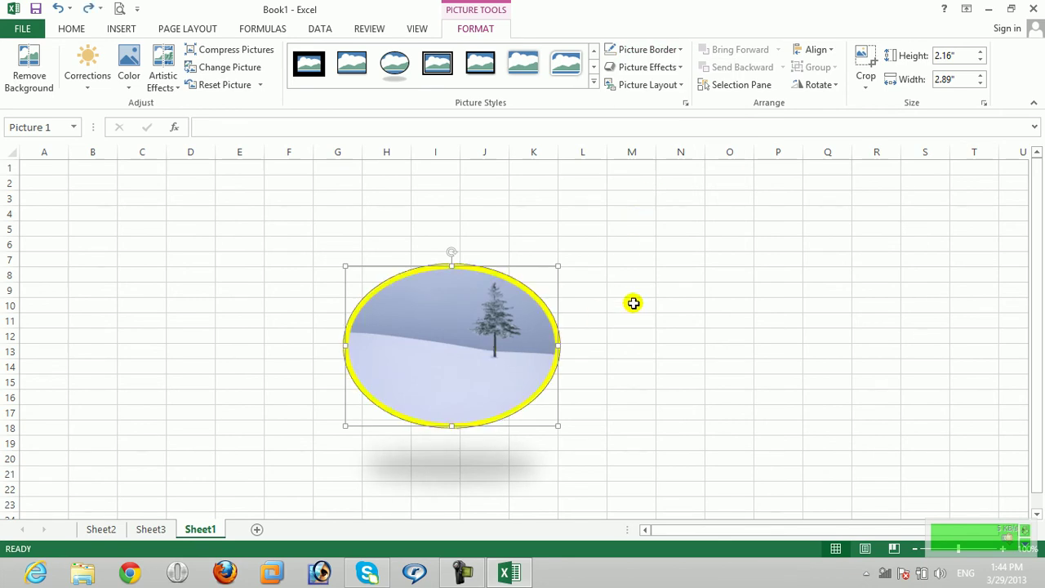
{"action": "key", "text": "ctrl+z"}
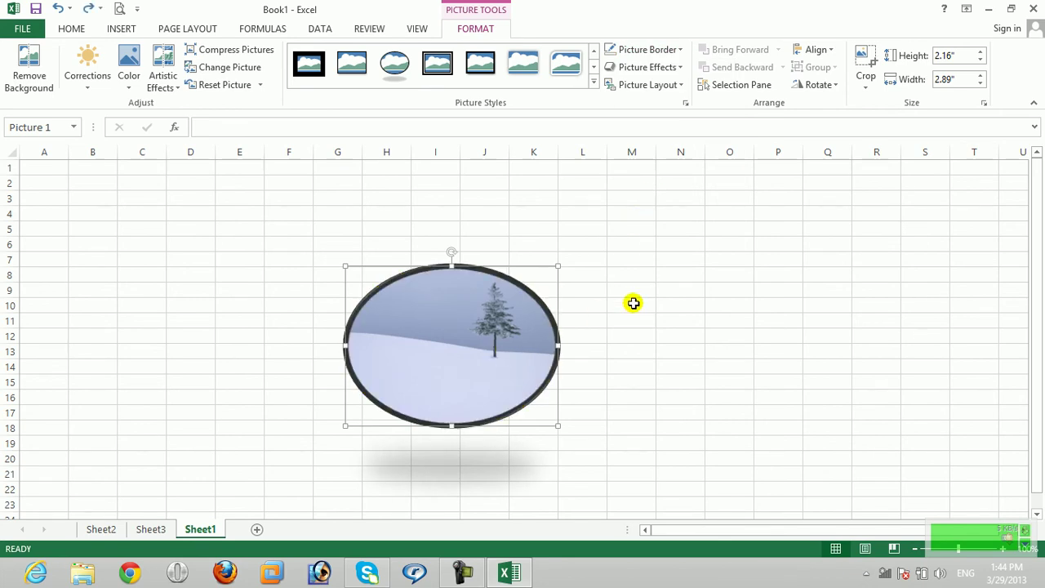
Give the picture border a custom dark purple color with RGB values 89, 13, 58
{"action": "left_click", "coordinate": [675, 50]}
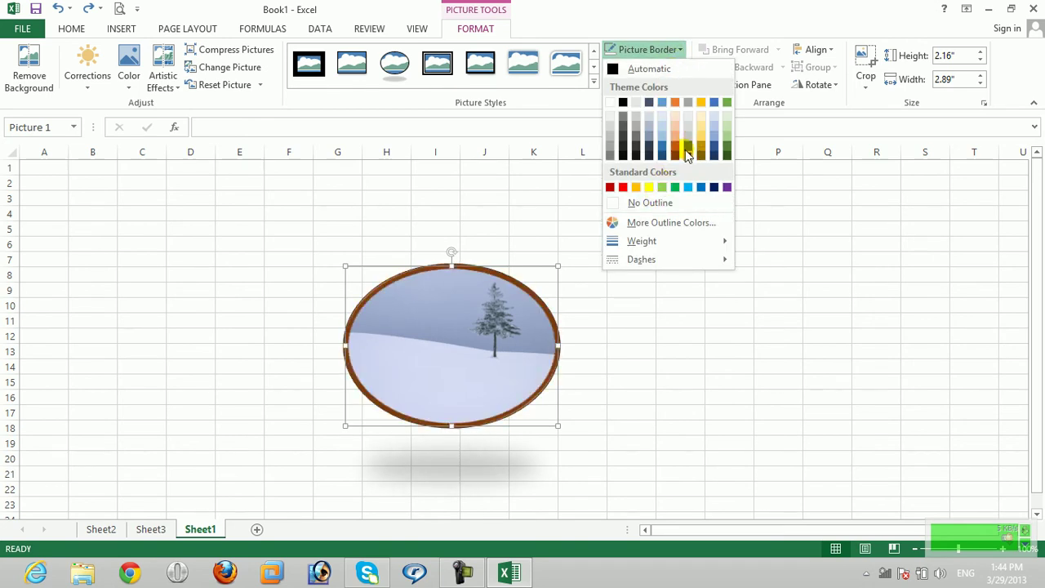
{"action": "left_click", "coordinate": [651, 223]}
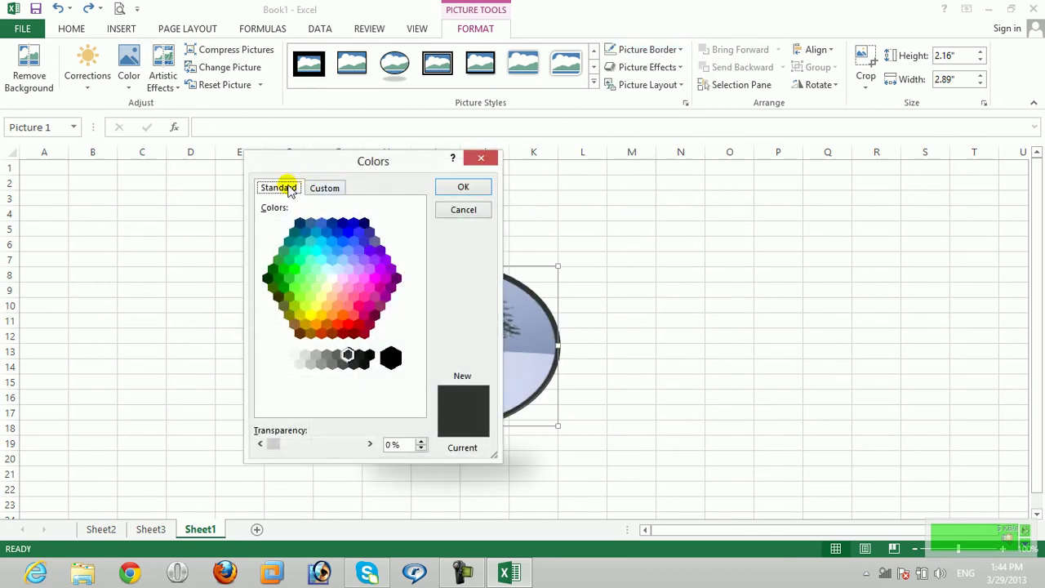
{"action": "left_click", "coordinate": [310, 189]}
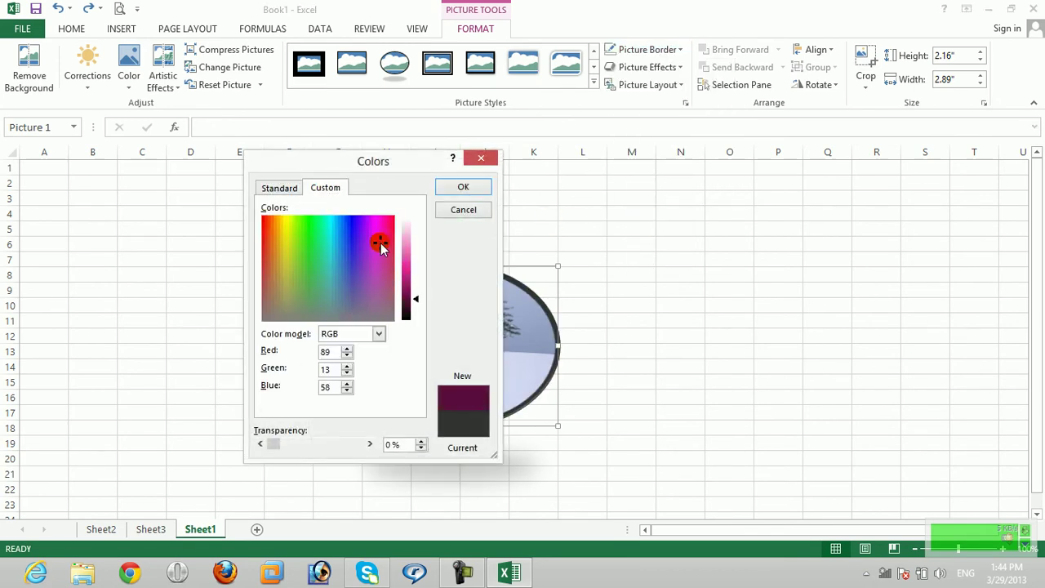
{"action": "left_click", "coordinate": [449, 185]}
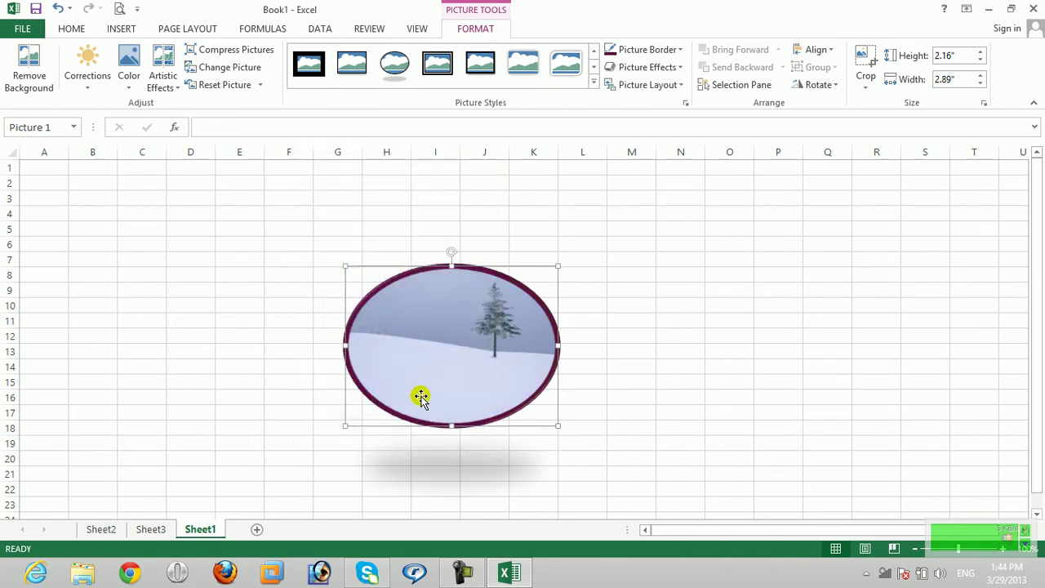
Set the oval picture border's weight to 6 pt
{"action": "left_click", "coordinate": [678, 50]}
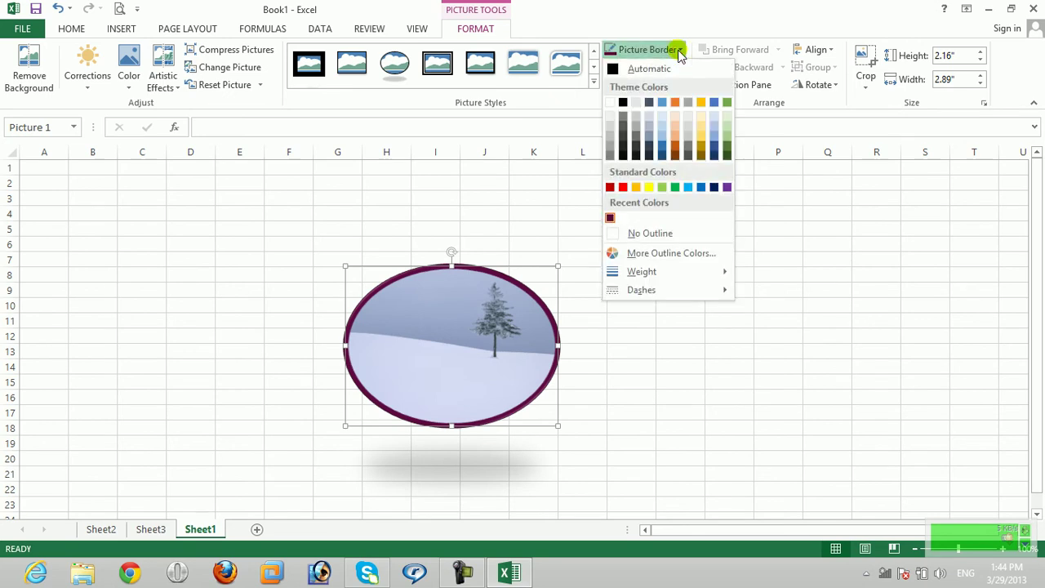
{"action": "mouse_move", "coordinate": [643, 272]}
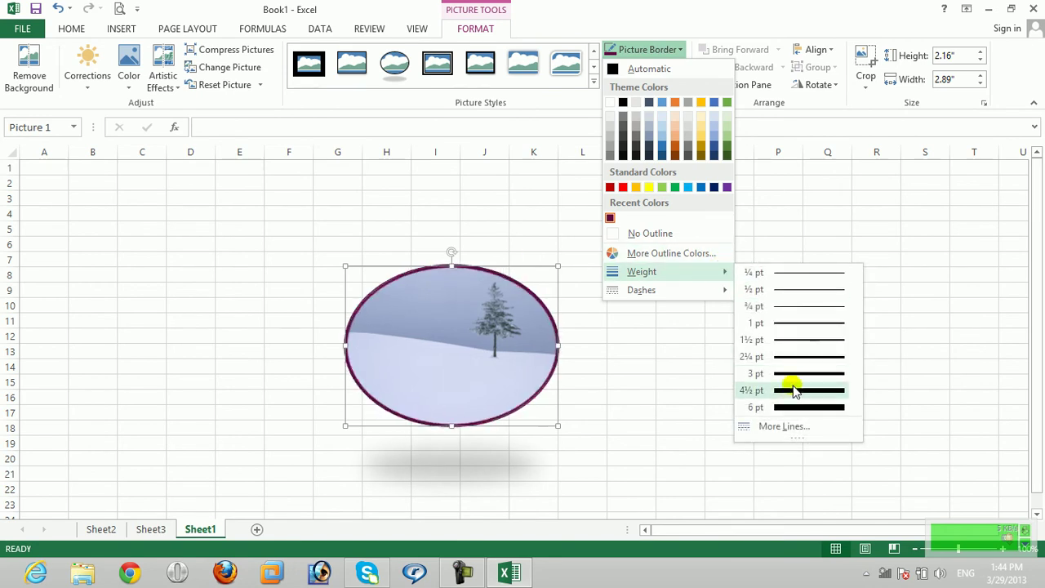
{"action": "left_click", "coordinate": [793, 405]}
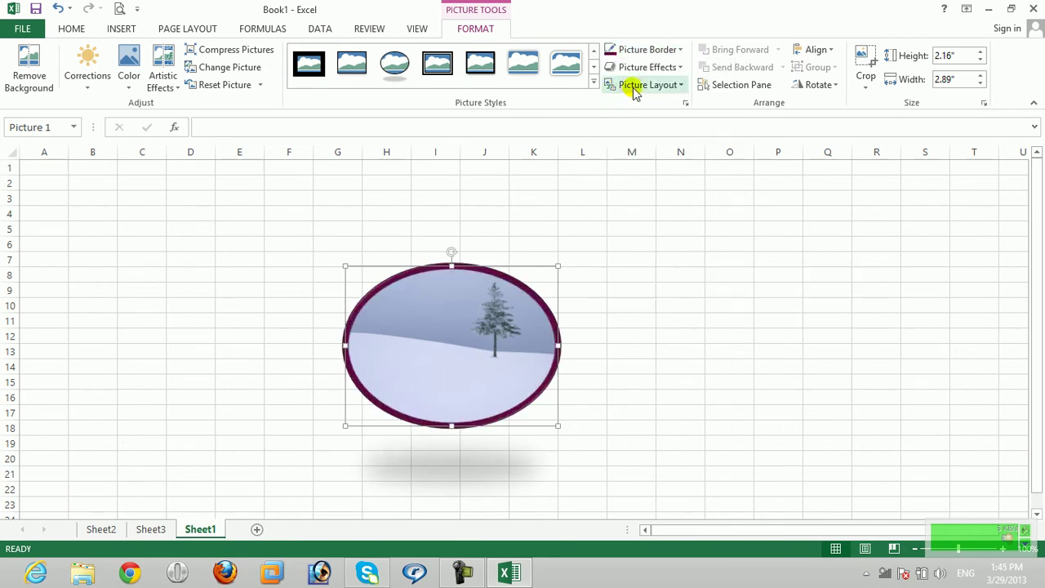
Thin the picture's border to ¼ pt and make it thick again
{"action": "left_click", "coordinate": [664, 51]}
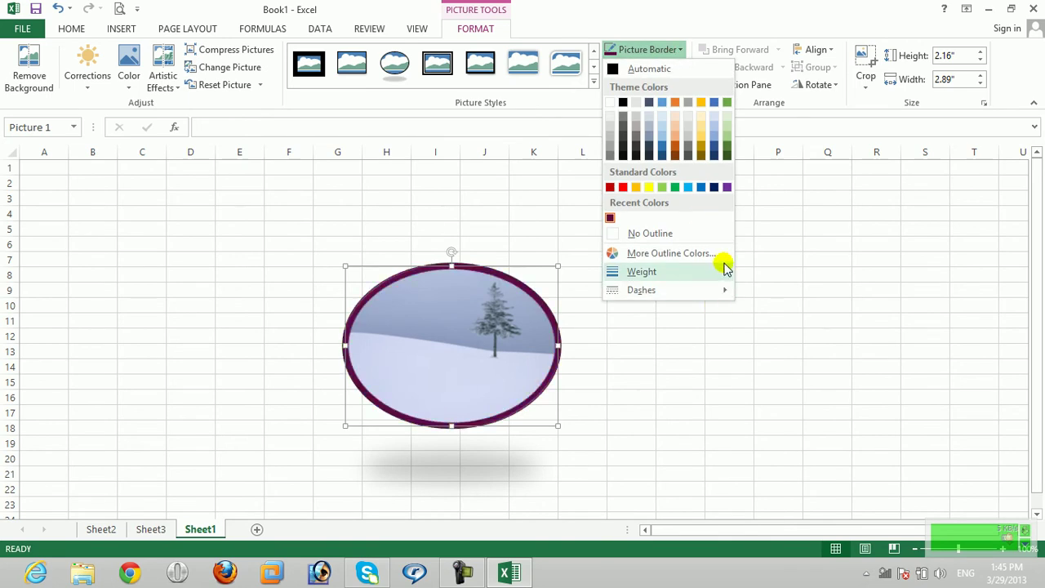
{"action": "left_click", "coordinate": [718, 254]}
{"action": "left_click", "coordinate": [491, 154]}
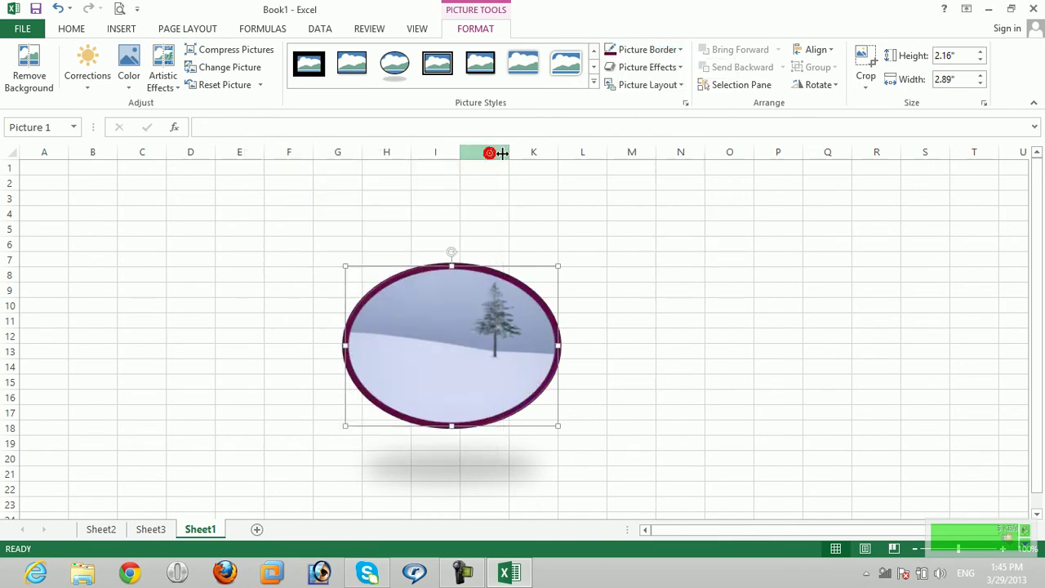
{"action": "left_click", "coordinate": [645, 49]}
{"action": "mouse_move", "coordinate": [704, 272]}
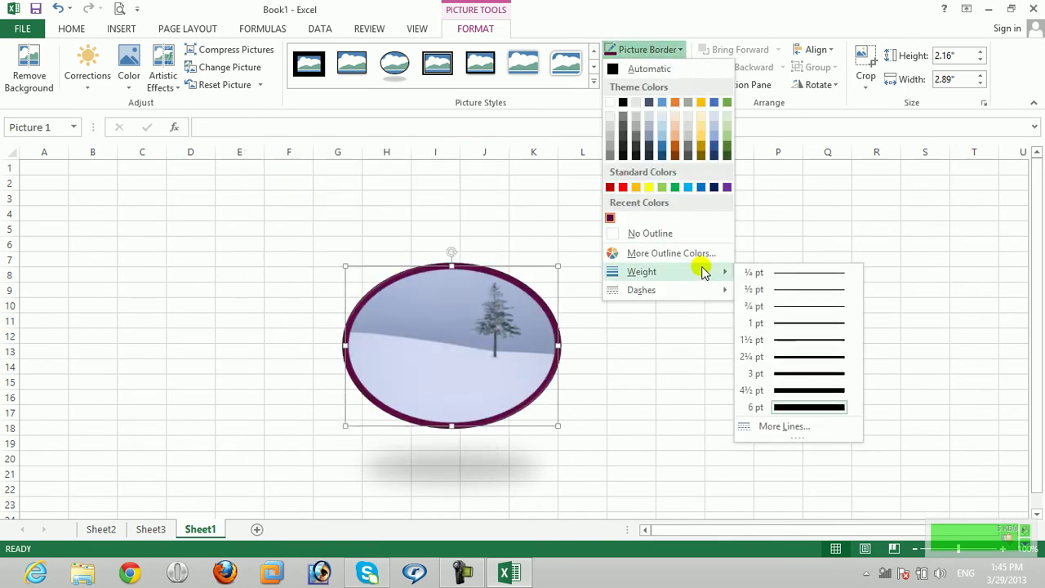
{"action": "left_click", "coordinate": [764, 272]}
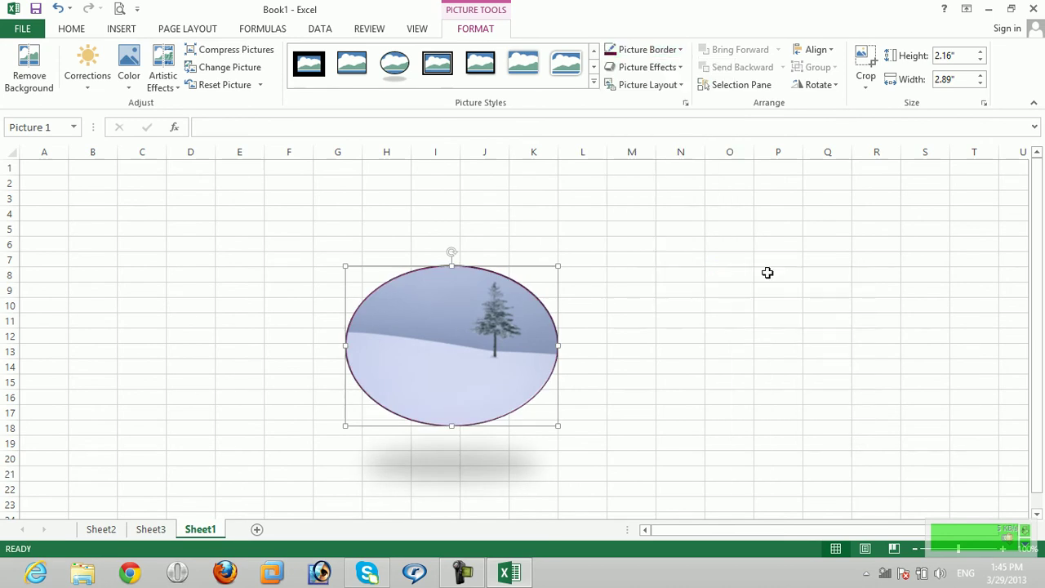
{"action": "left_click", "coordinate": [658, 50]}
{"action": "mouse_move", "coordinate": [710, 271]}
{"action": "left_click", "coordinate": [814, 392]}
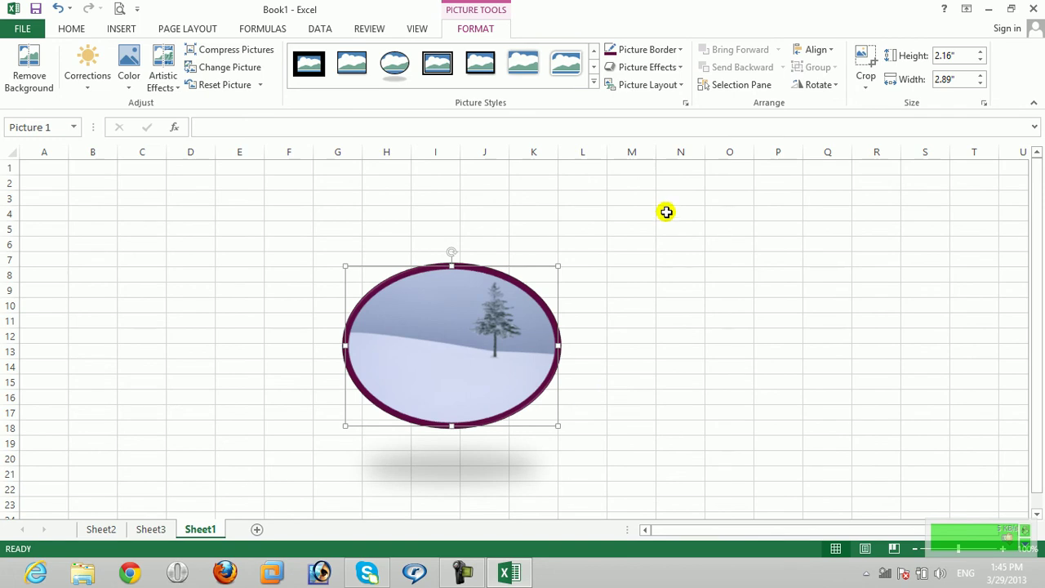
Try the Square Dot and Long Dash Dot line types on the oval picture's border
{"action": "left_click", "coordinate": [670, 49]}
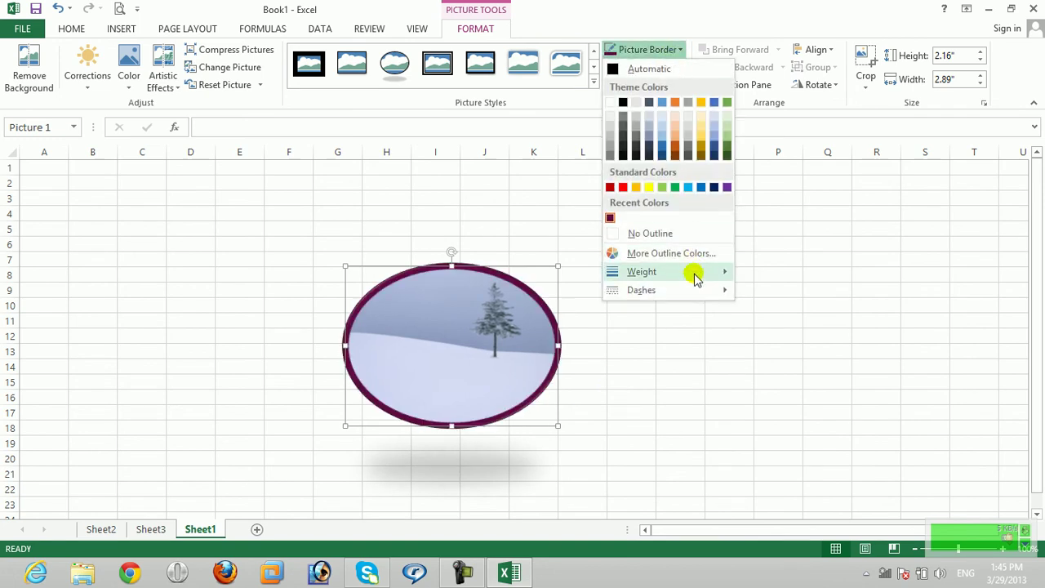
{"action": "mouse_move", "coordinate": [692, 289]}
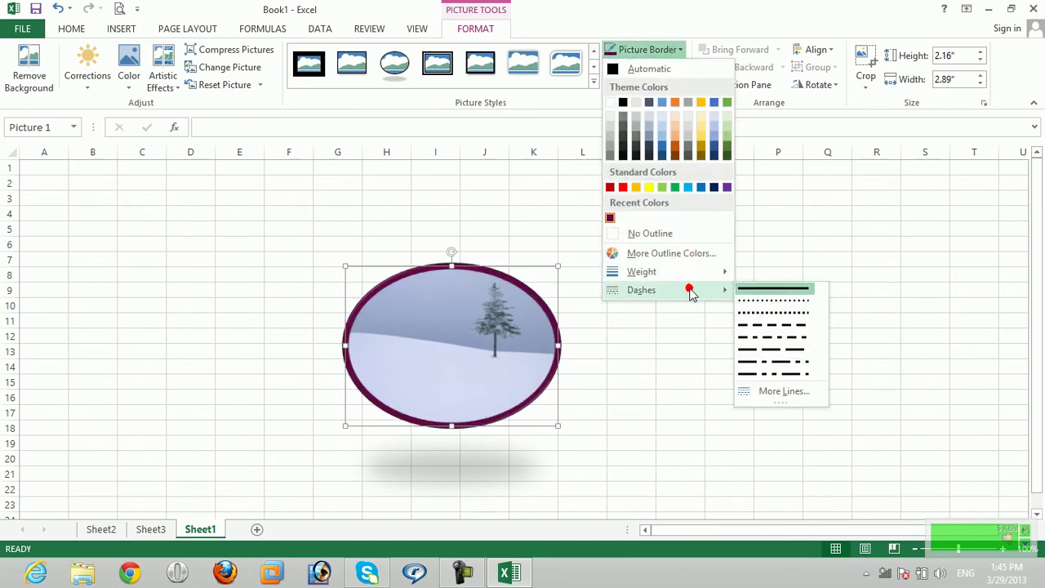
{"action": "left_click", "coordinate": [762, 313]}
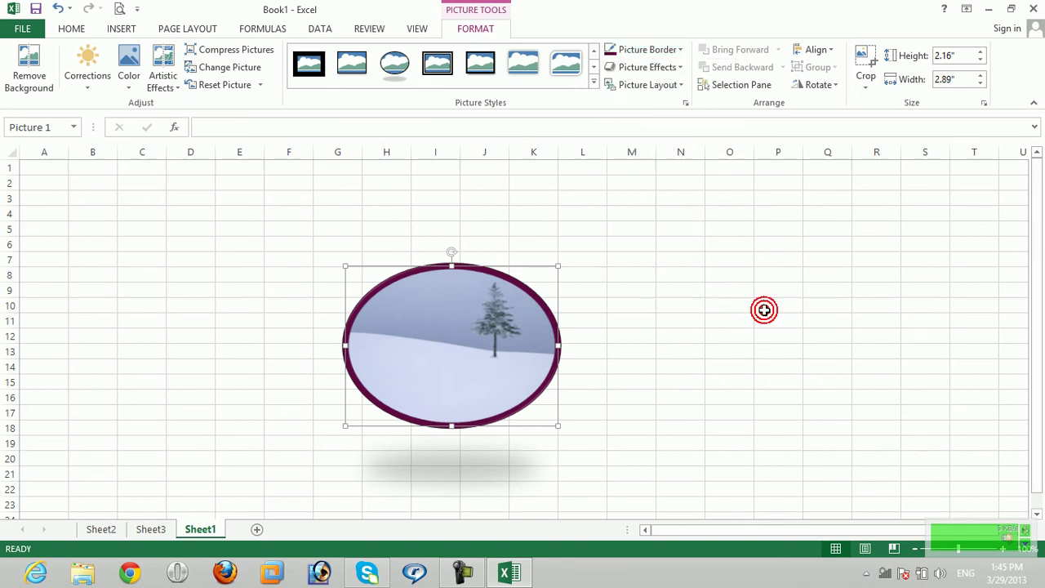
{"action": "left_click", "coordinate": [663, 50]}
{"action": "mouse_move", "coordinate": [724, 292]}
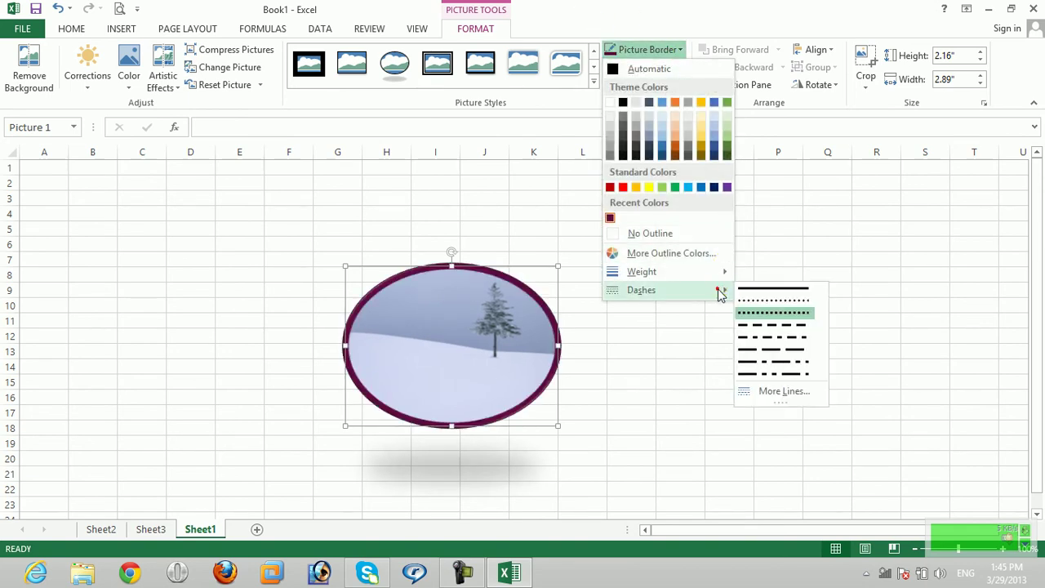
{"action": "left_click", "coordinate": [773, 363]}
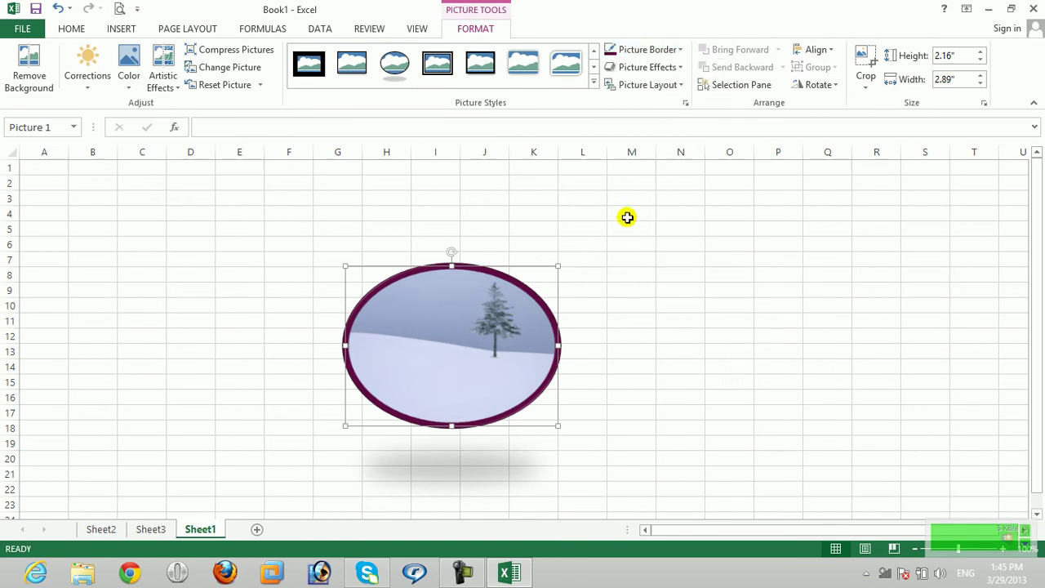
Apply the rectangular picture style with a soft shadow on all sides and no outline
{"action": "left_click", "coordinate": [347, 65]}
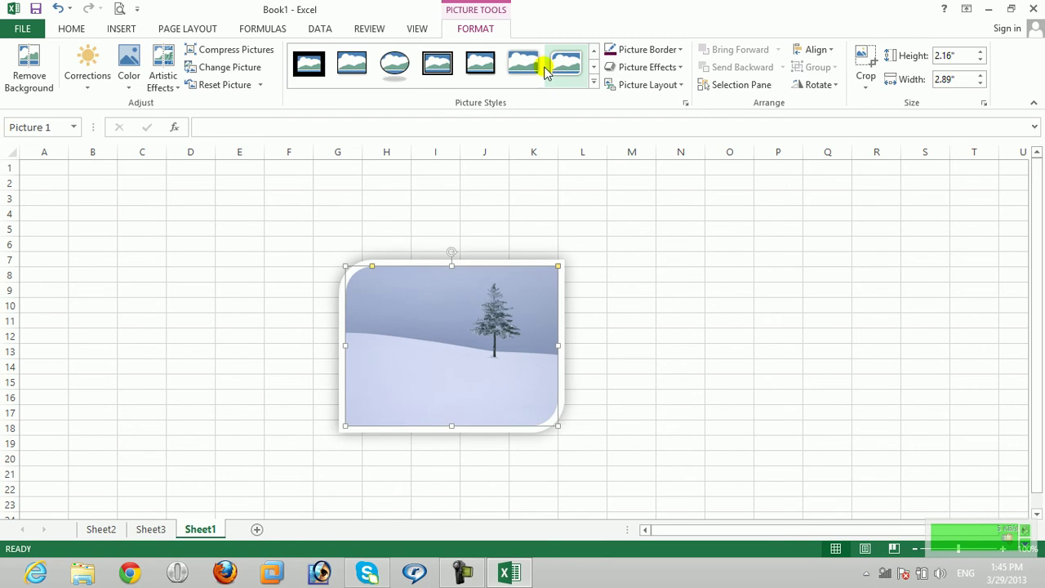
{"action": "left_click", "coordinate": [647, 50]}
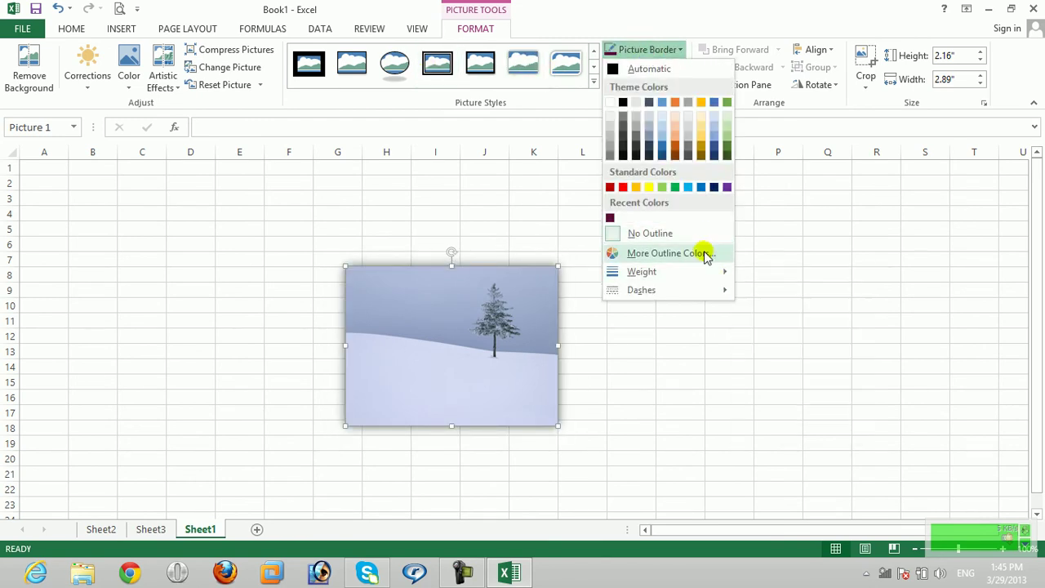
{"action": "left_click", "coordinate": [693, 236]}
Apply a thick black frame style with a Long Dash border to the picture, and undo both changes
{"action": "left_click", "coordinate": [480, 63]}
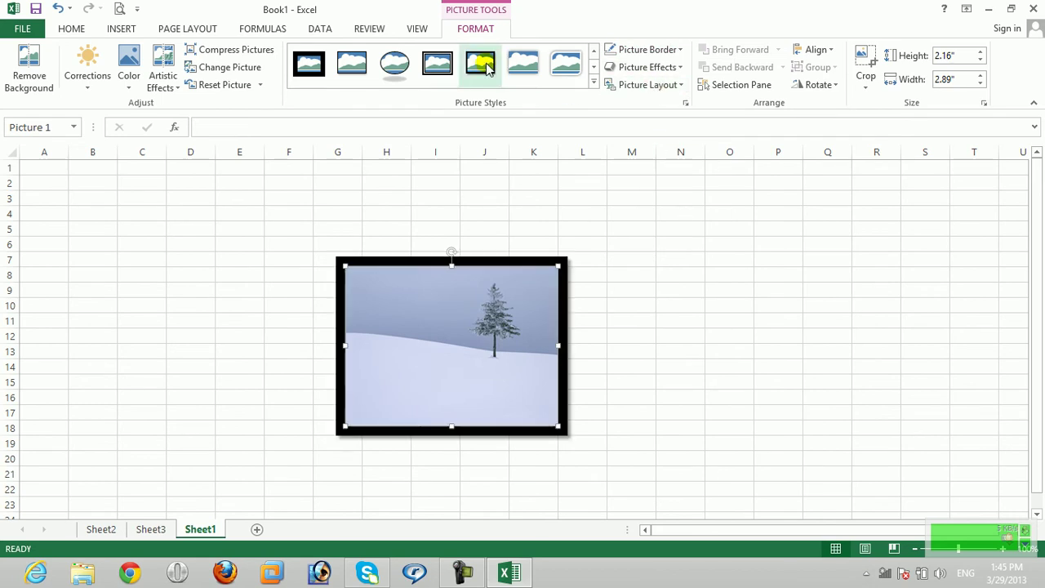
{"action": "left_click", "coordinate": [680, 53]}
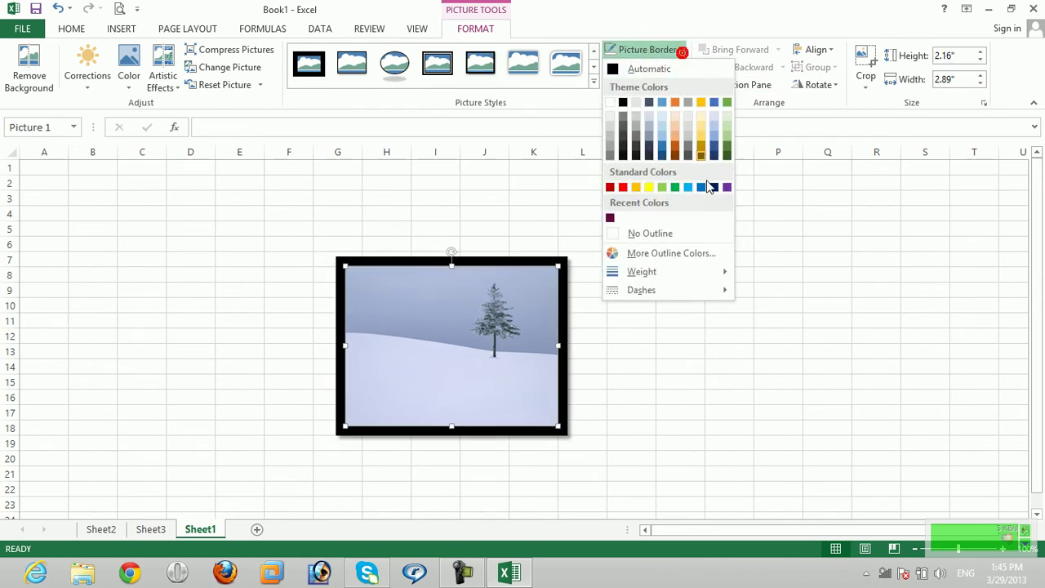
{"action": "mouse_move", "coordinate": [709, 289]}
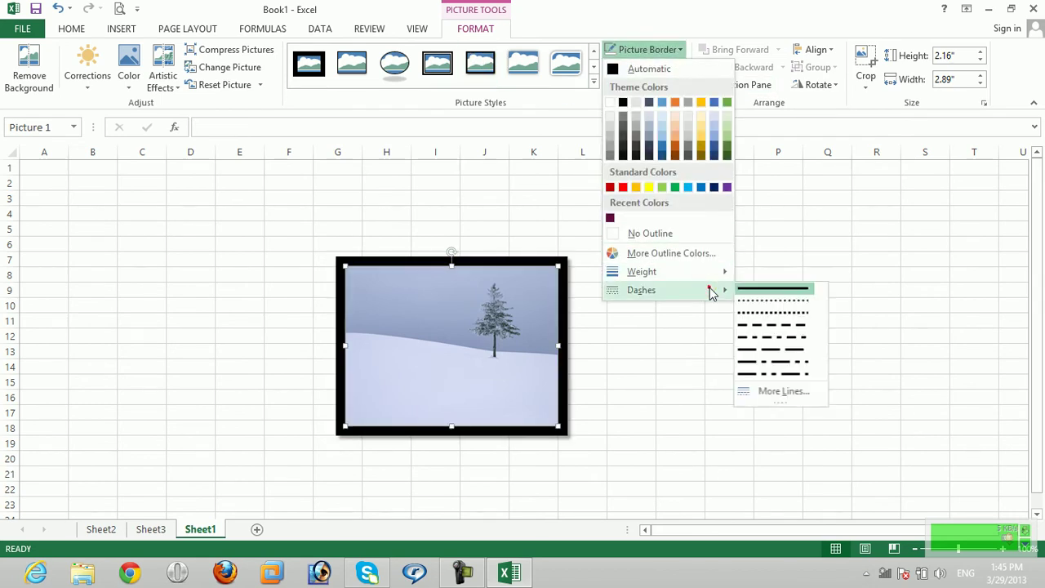
{"action": "left_click", "coordinate": [772, 348]}
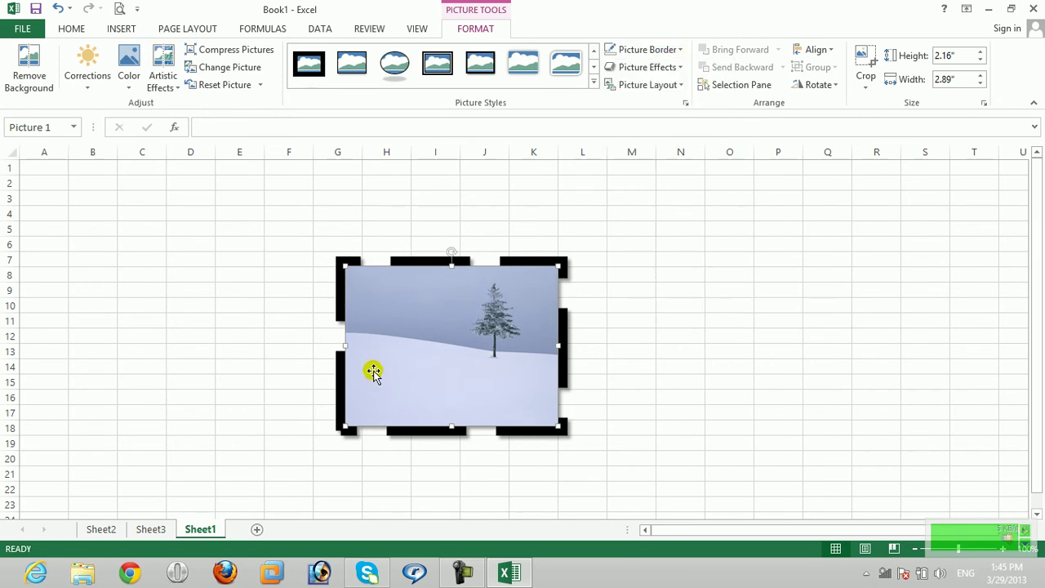
{"action": "left_click", "coordinate": [671, 53]}
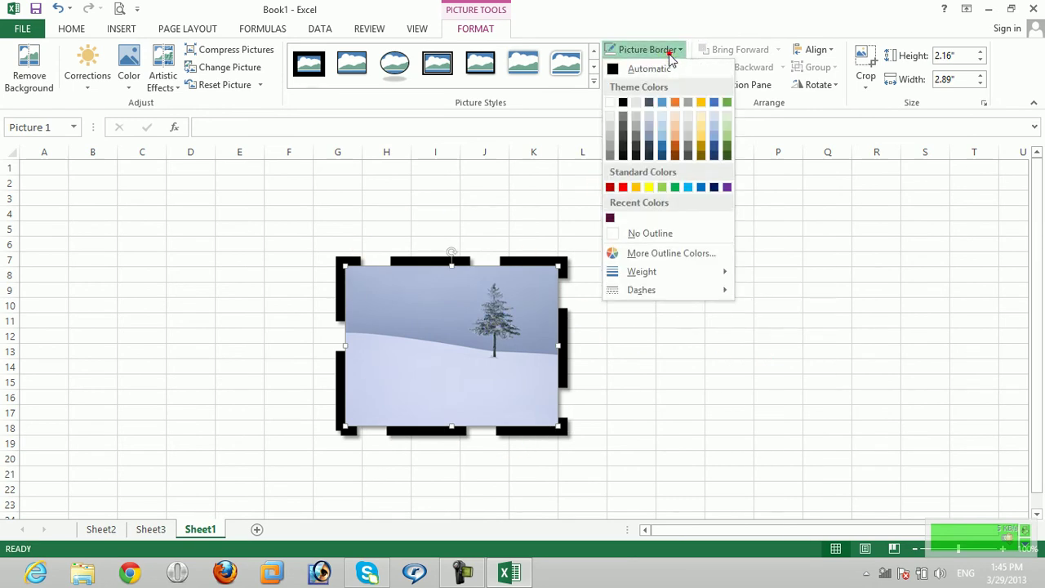
{"action": "left_click", "coordinate": [670, 52]}
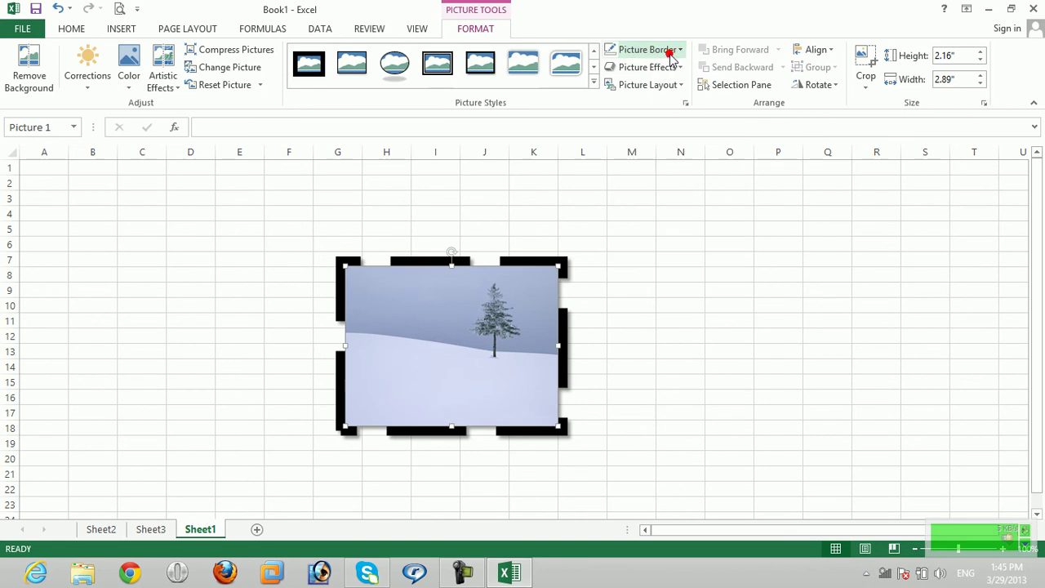
{"action": "left_click", "coordinate": [624, 325]}
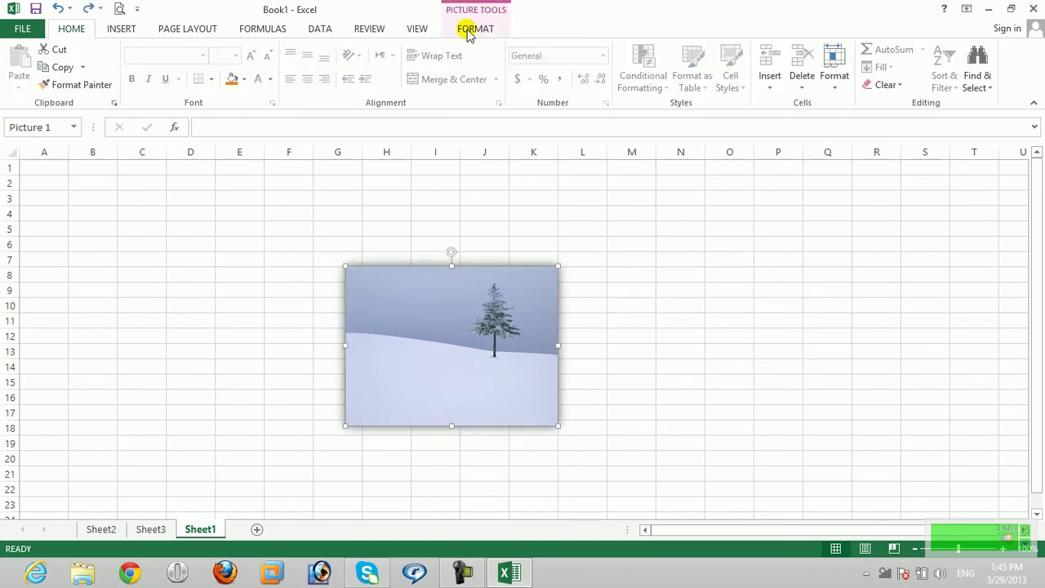
{"action": "left_click", "coordinate": [470, 18]}
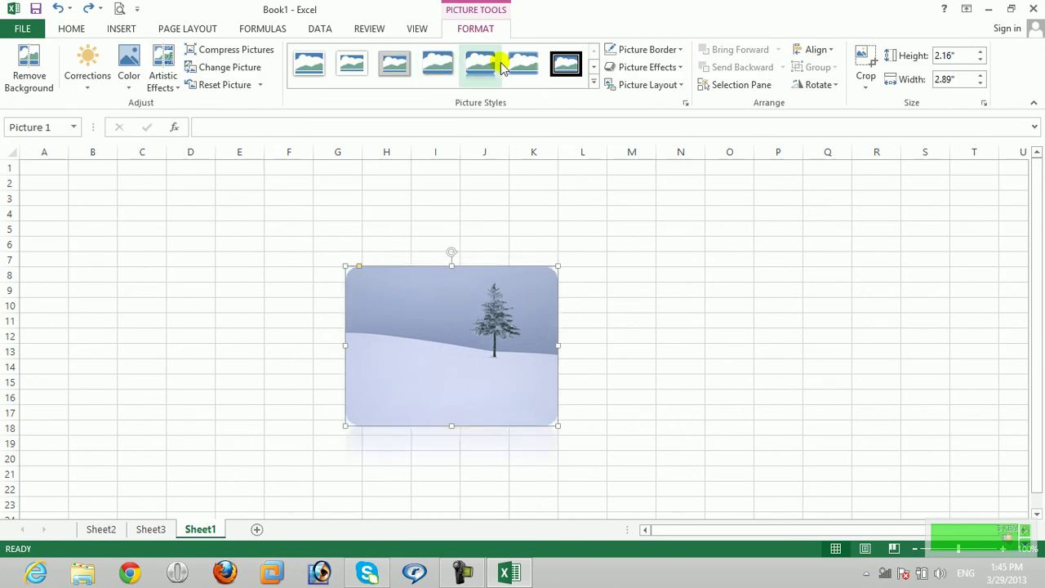
Apply the angled thick-bevel preset effect to the picture and add the centered outer shadow
{"action": "left_click", "coordinate": [660, 66]}
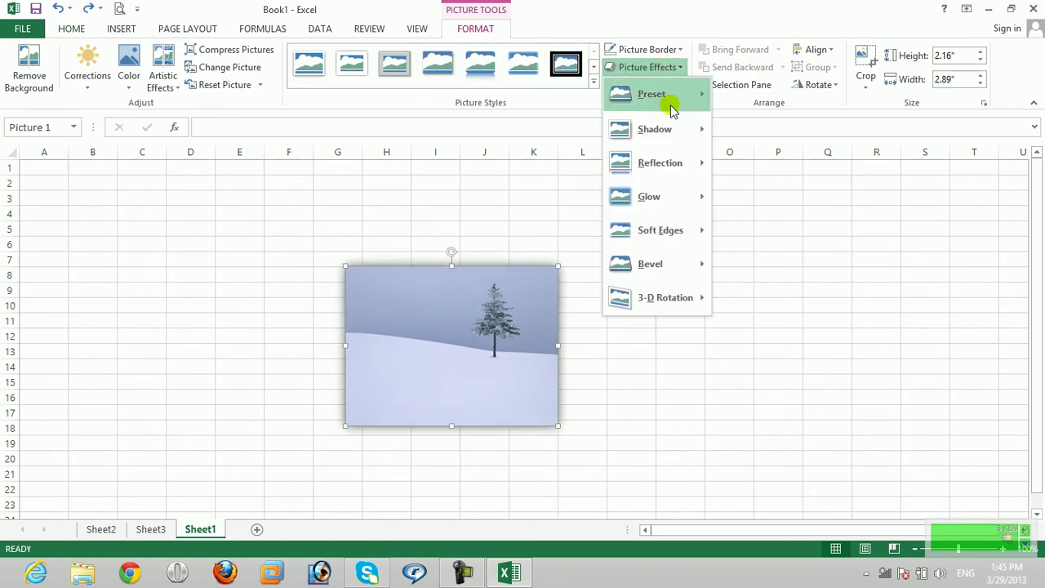
{"action": "mouse_move", "coordinate": [673, 108]}
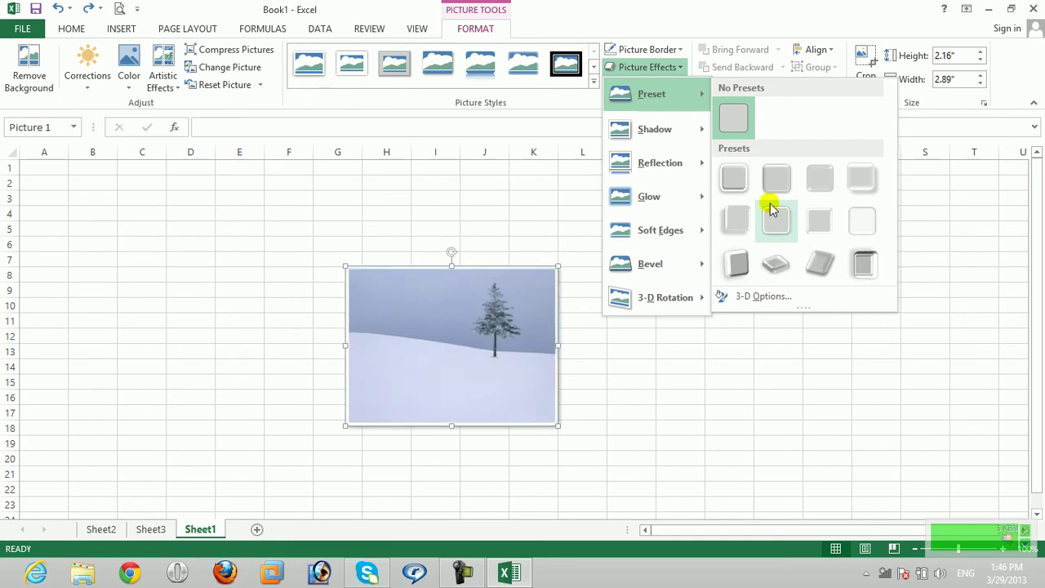
{"action": "left_click", "coordinate": [730, 253]}
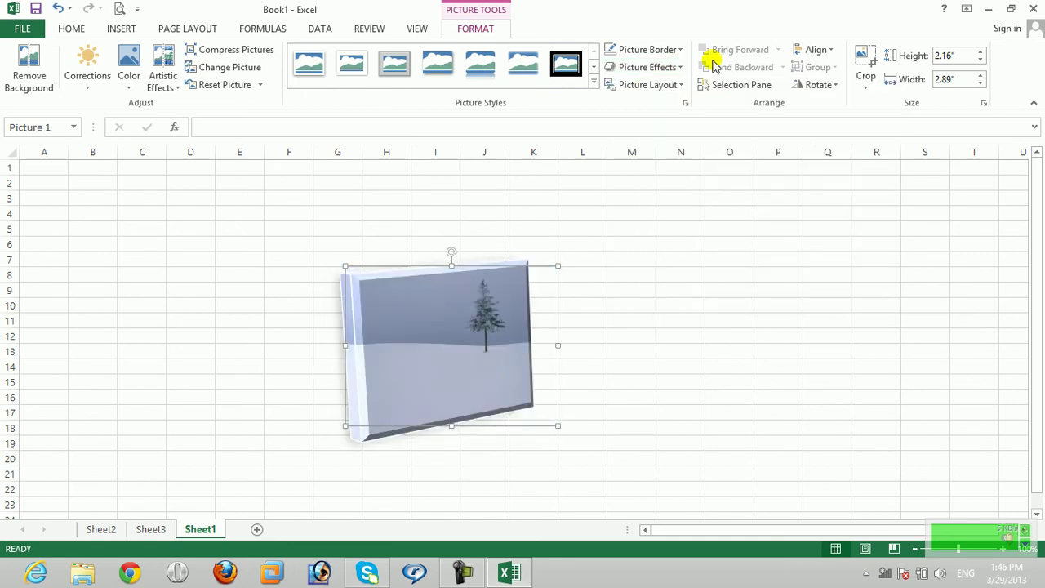
{"action": "left_click", "coordinate": [658, 71]}
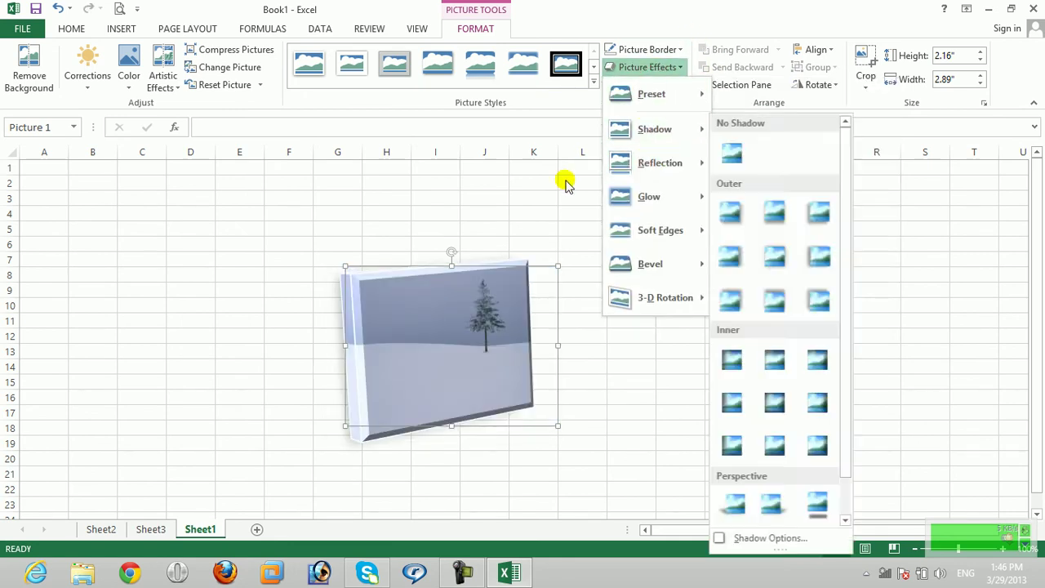
{"action": "mouse_move", "coordinate": [686, 133]}
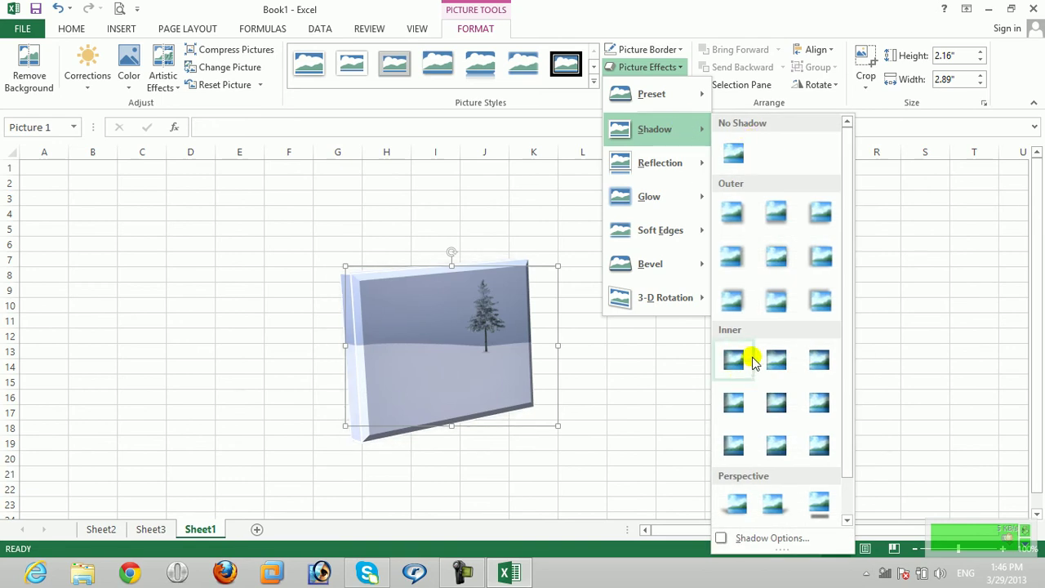
{"action": "left_click", "coordinate": [777, 255]}
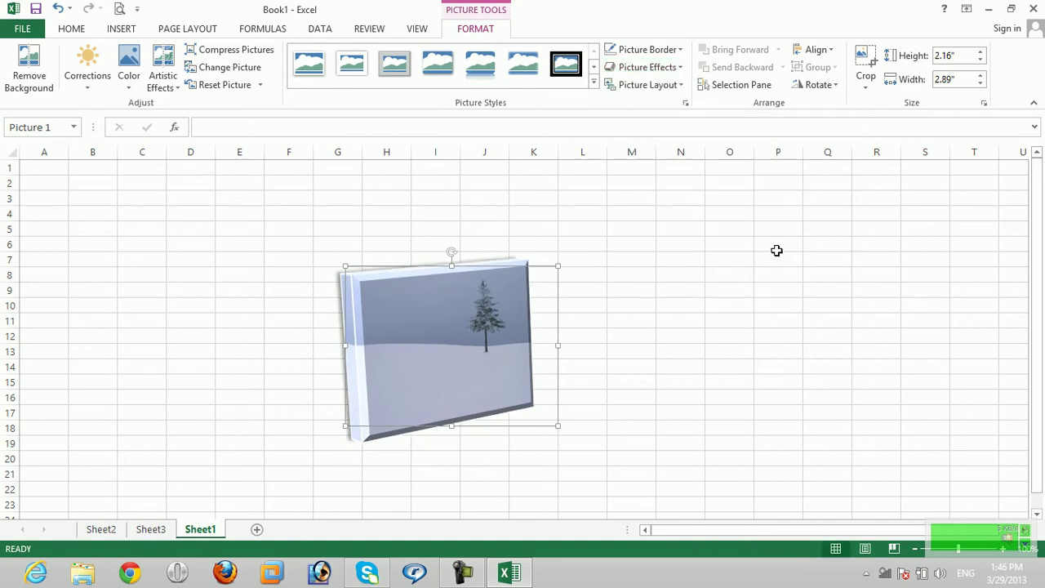
Give the picture a tall reflection, switching from the second-row variation to the third-row variation with a wider gap
{"action": "left_click", "coordinate": [661, 67]}
{"action": "mouse_move", "coordinate": [659, 164]}
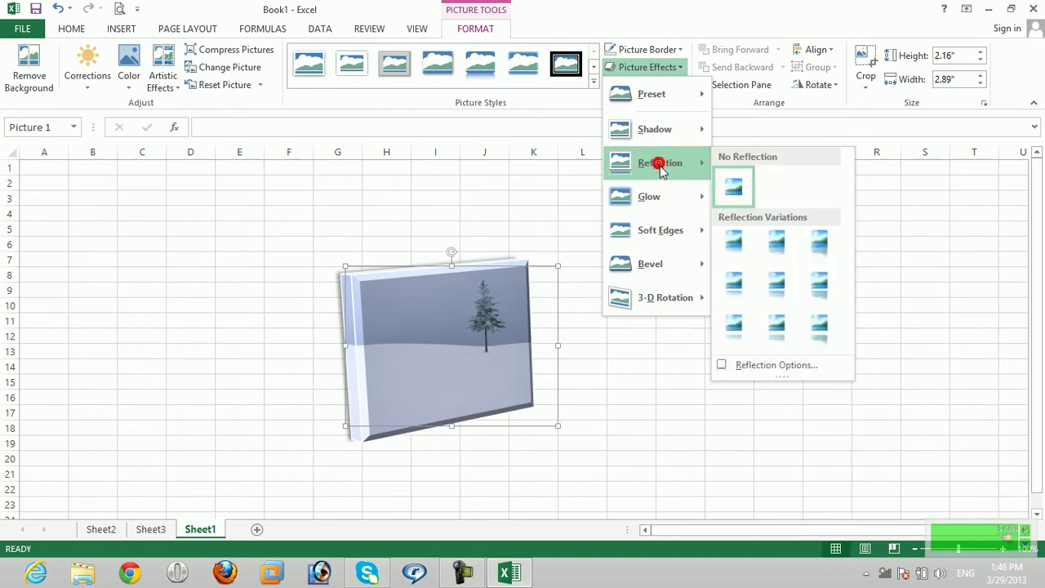
{"action": "left_click", "coordinate": [808, 278]}
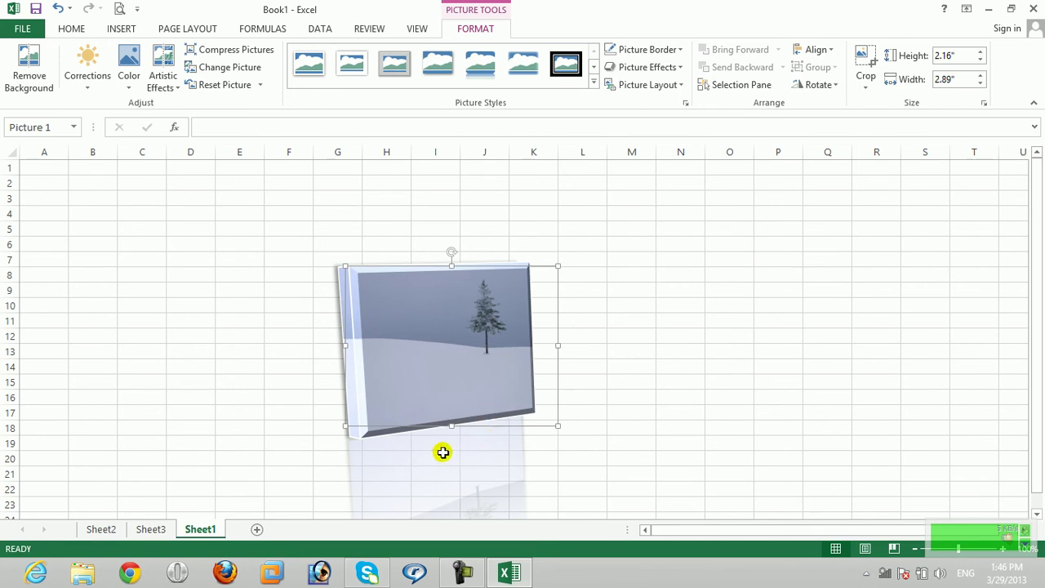
{"action": "left_click", "coordinate": [661, 67]}
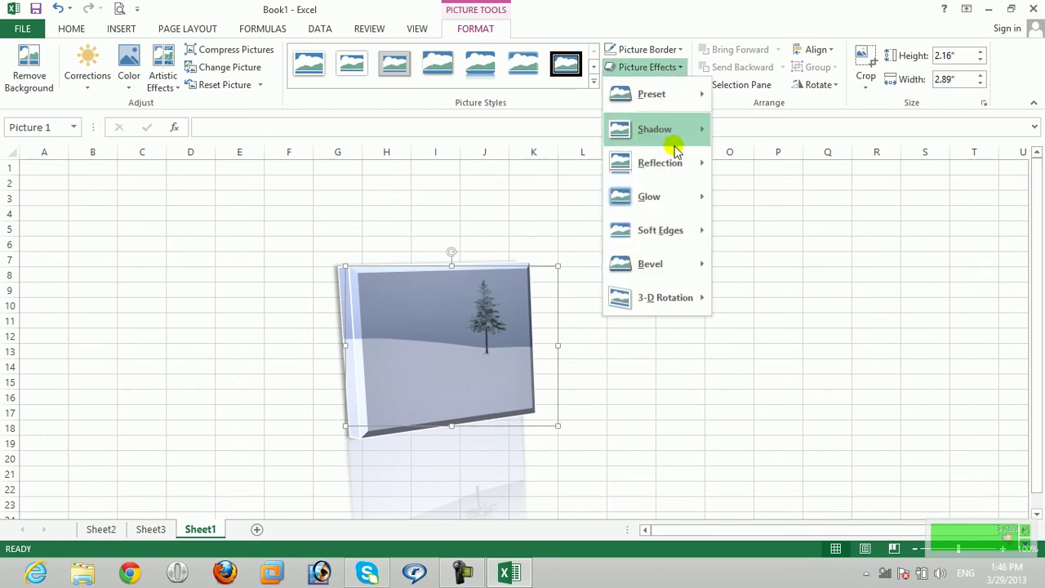
{"action": "mouse_move", "coordinate": [674, 161]}
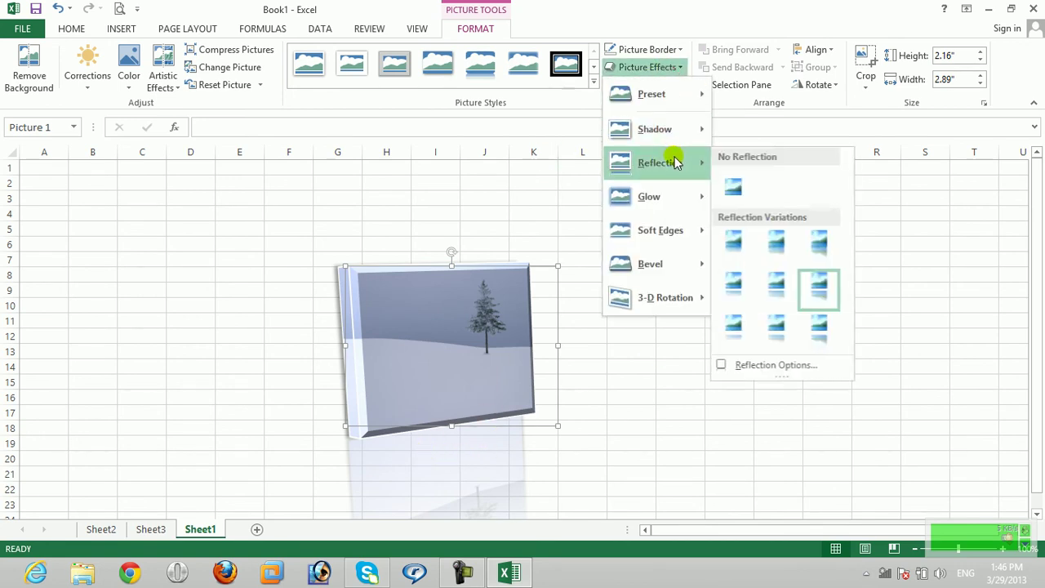
{"action": "left_click", "coordinate": [820, 320]}
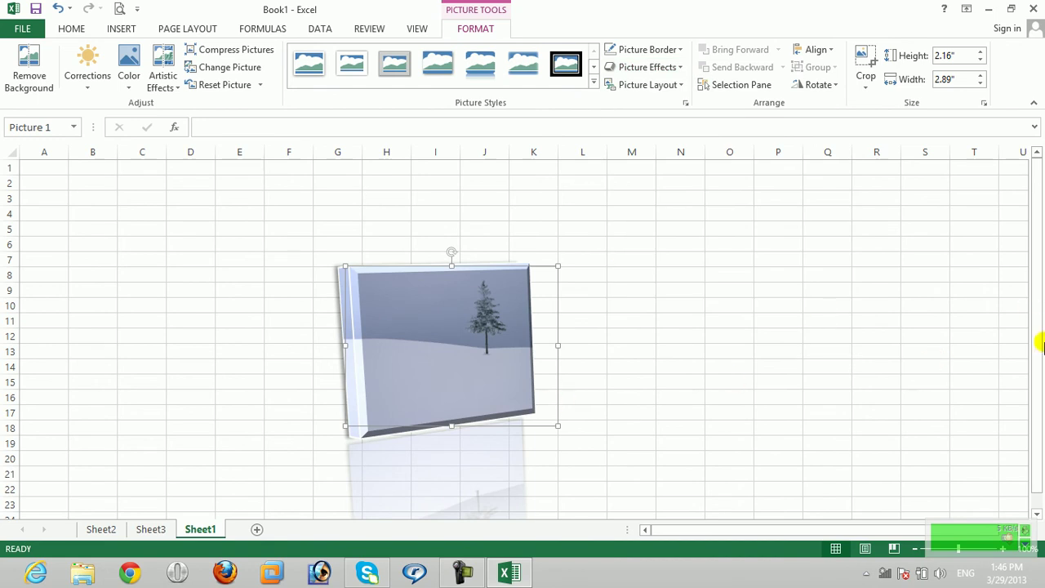
{"action": "left_click_drag", "start_coordinate": [1037, 329], "coordinate": [1036, 334]}
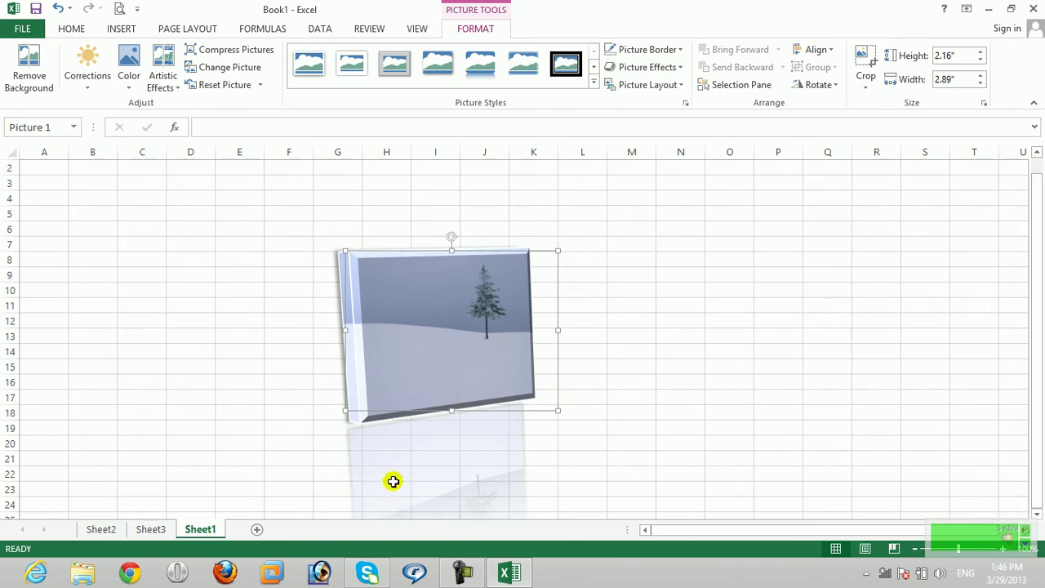
Add the largest yellow glow to the picture and tilt it with a parallel 3-D rotation
{"action": "left_click", "coordinate": [665, 68]}
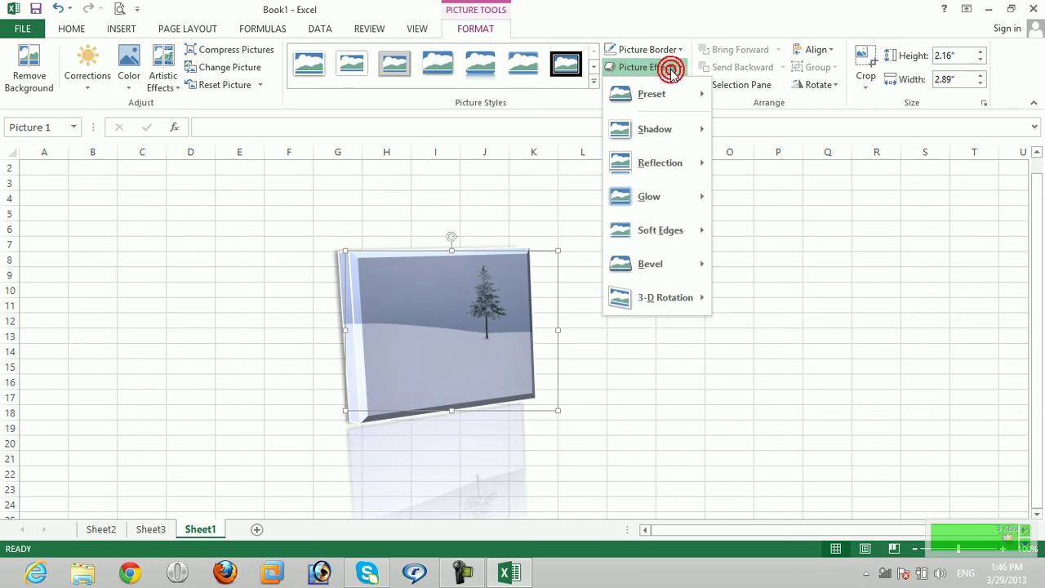
{"action": "mouse_move", "coordinate": [658, 212]}
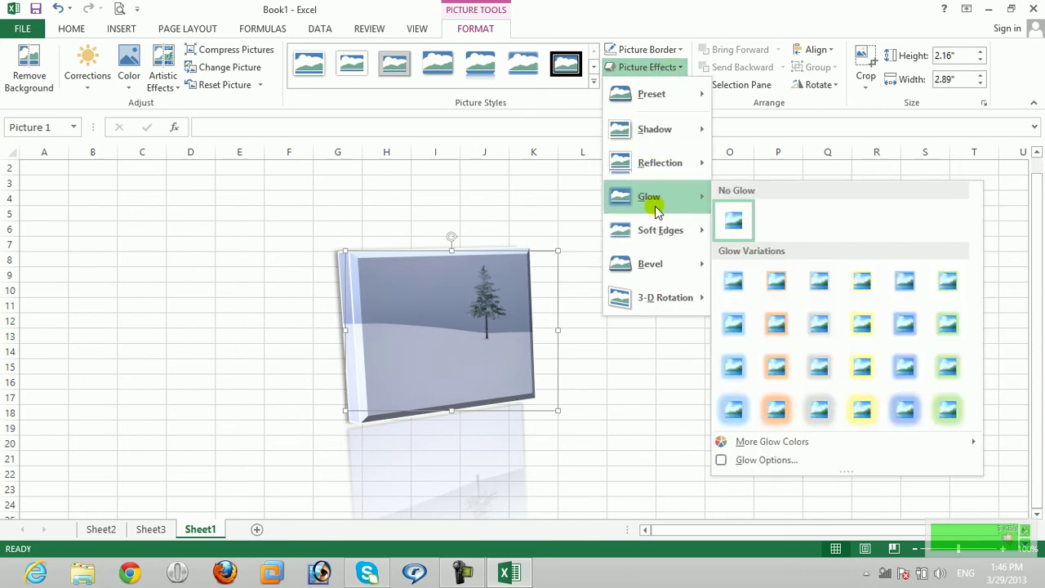
{"action": "left_click", "coordinate": [857, 415]}
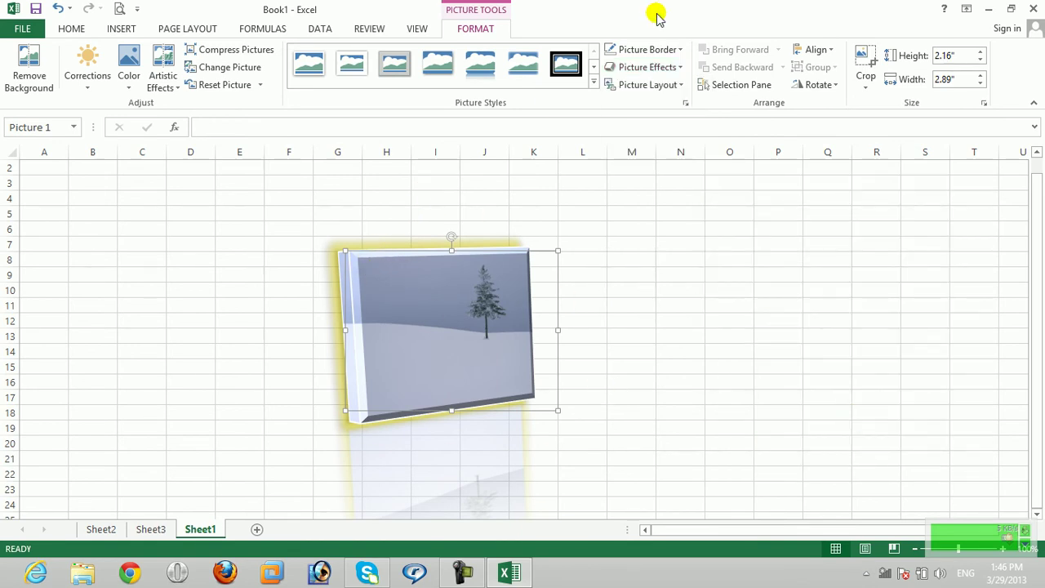
{"action": "left_click", "coordinate": [668, 67]}
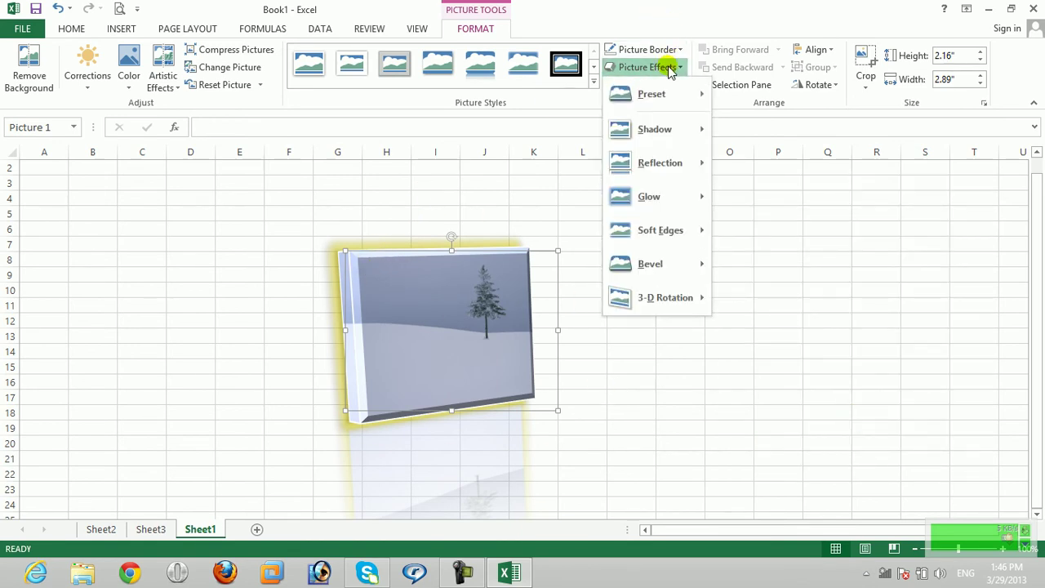
{"action": "mouse_move", "coordinate": [645, 298]}
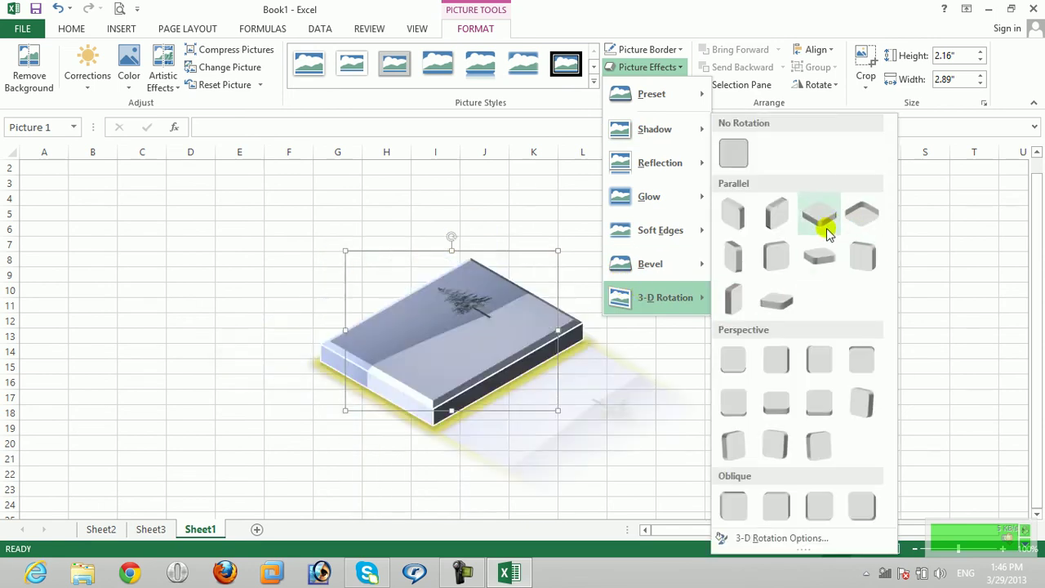
{"action": "left_click", "coordinate": [782, 245]}
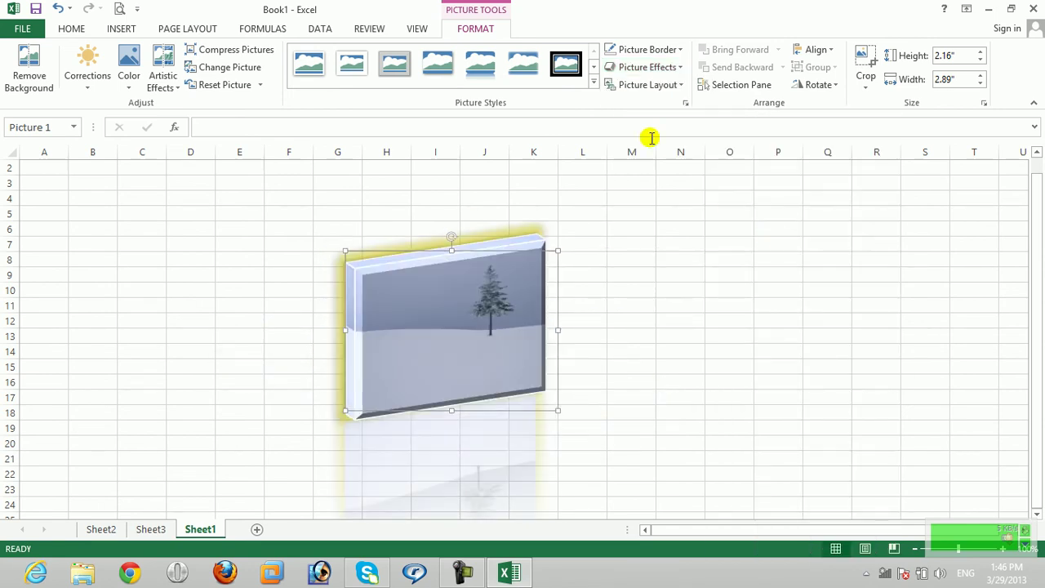
Convert the picture to a circular SmartArt picture layout, look over the SmartArt design options, and undo the conversion
{"action": "left_click", "coordinate": [677, 85]}
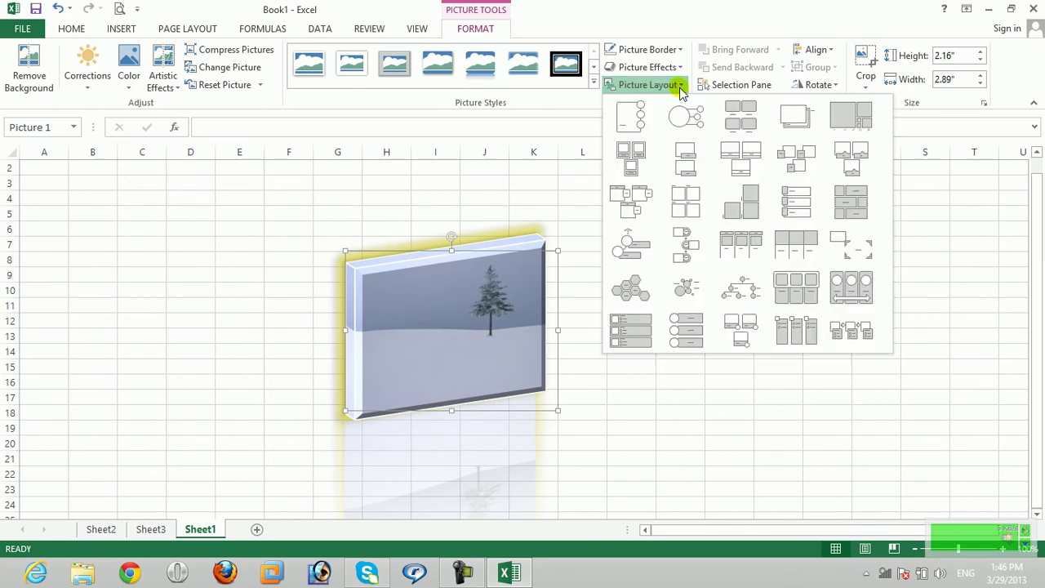
{"action": "left_click", "coordinate": [679, 127]}
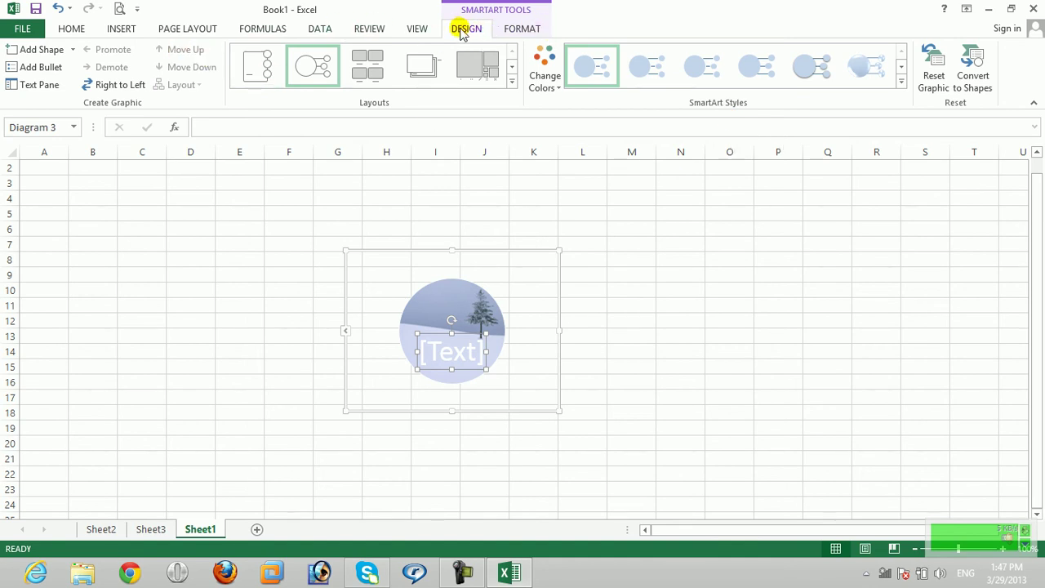
{"action": "left_click", "coordinate": [132, 27]}
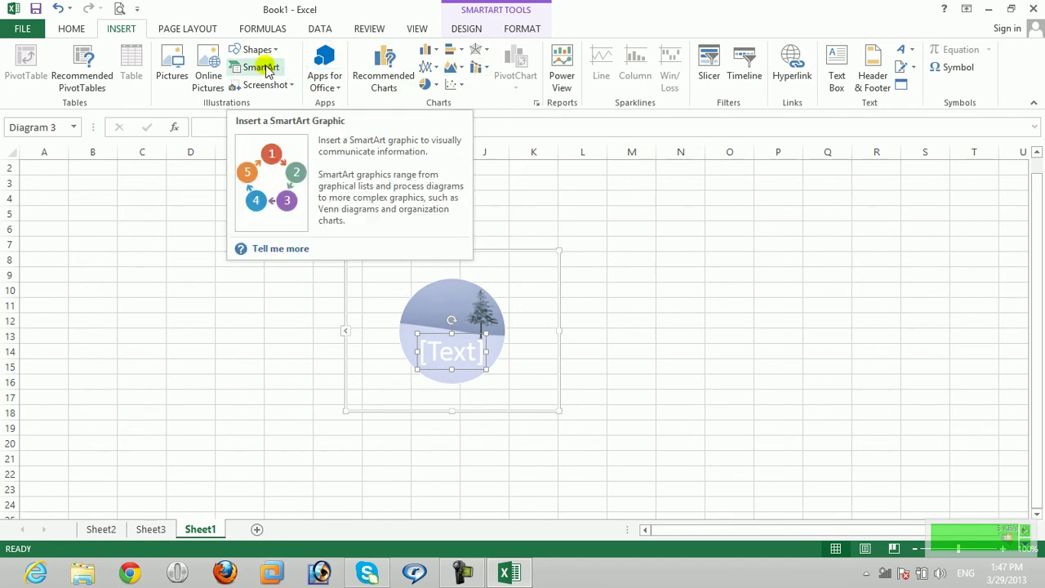
{"action": "left_click", "coordinate": [467, 29]}
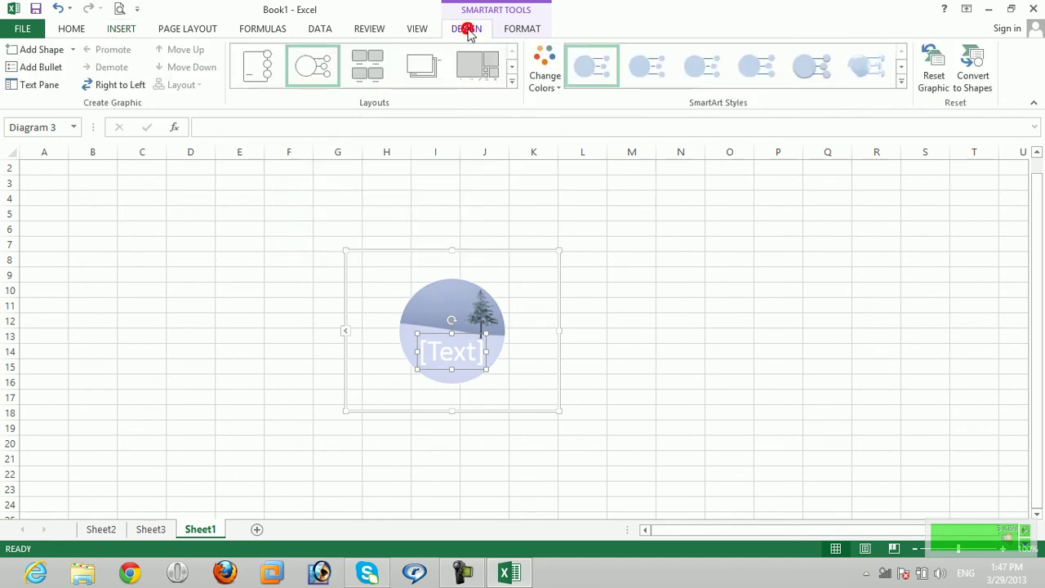
{"action": "left_click", "coordinate": [527, 29]}
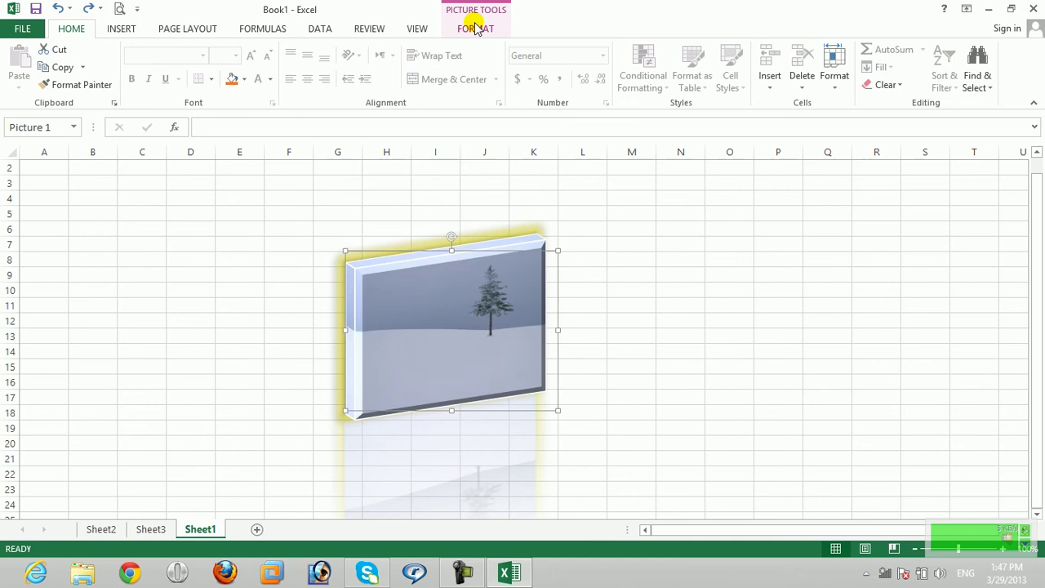
Preview other SmartArt picture layouts for the picture without applying one, and check the Bring Forward command
{"action": "left_click", "coordinate": [476, 30]}
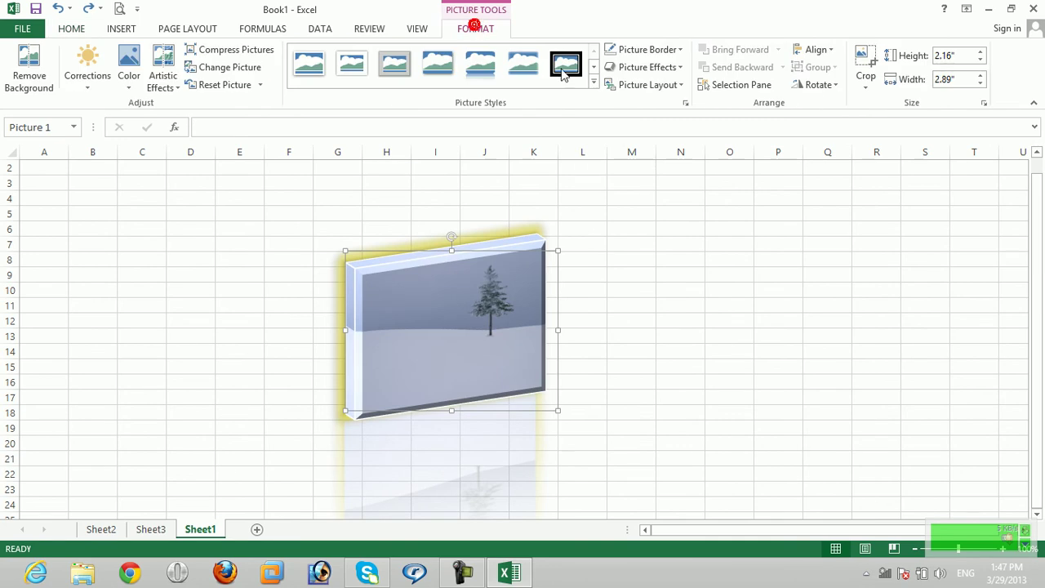
{"action": "left_click", "coordinate": [649, 85]}
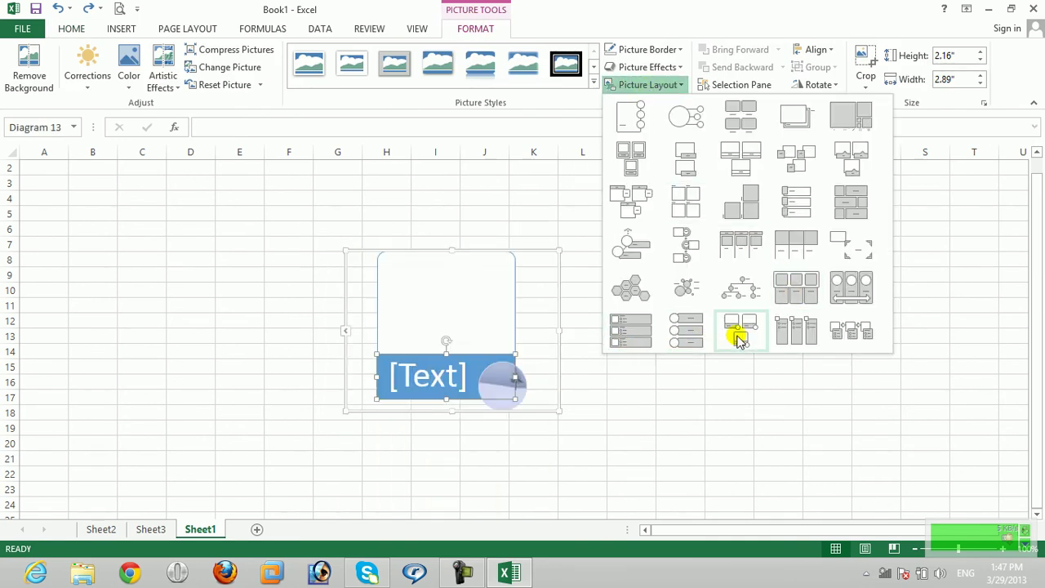
{"action": "left_click", "coordinate": [746, 49]}
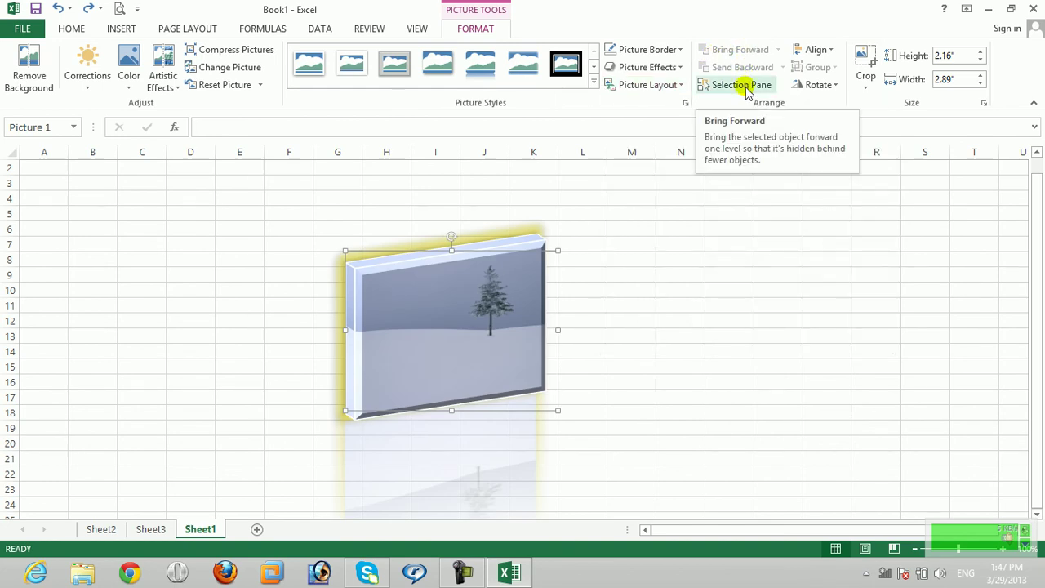
Reset the snow picture's formatting, shrink it and move it to cover about cells C4:E11
{"action": "left_click", "coordinate": [696, 226]}
{"action": "key", "text": "ctrl+z"}
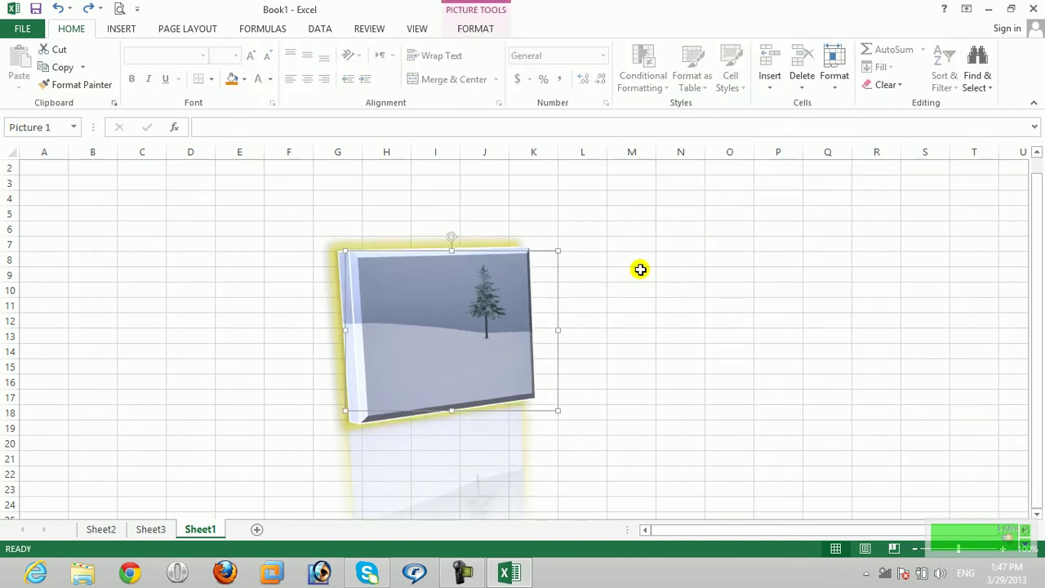
{"action": "left_click", "coordinate": [462, 31]}
{"action": "left_click", "coordinate": [215, 86]}
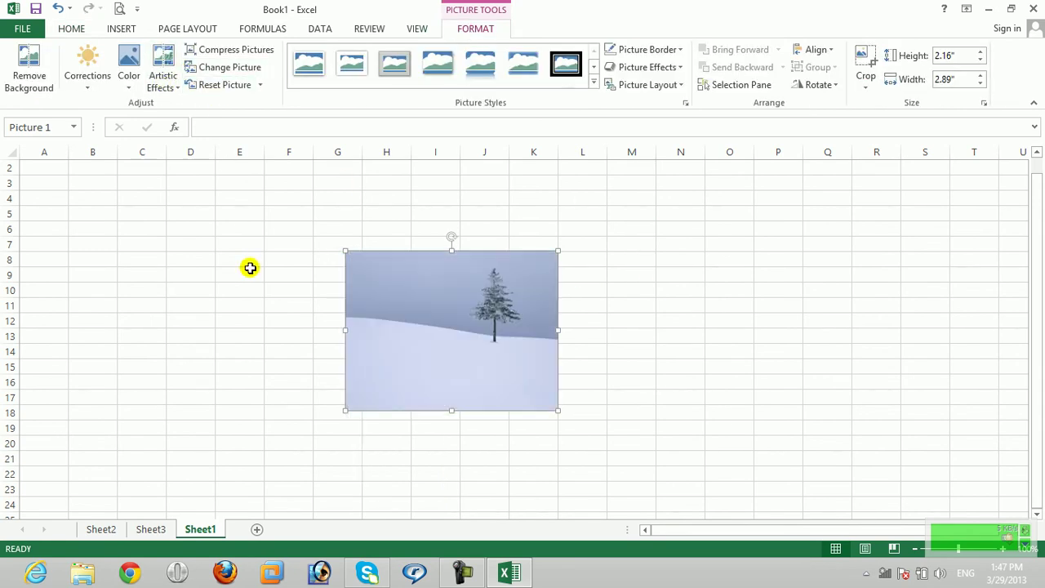
{"action": "left_click_drag", "start_coordinate": [343, 250], "coordinate": [167, 219]}
Insert the picture of the child holding autumn leaves at cell H5
{"action": "left_click", "coordinate": [382, 214]}
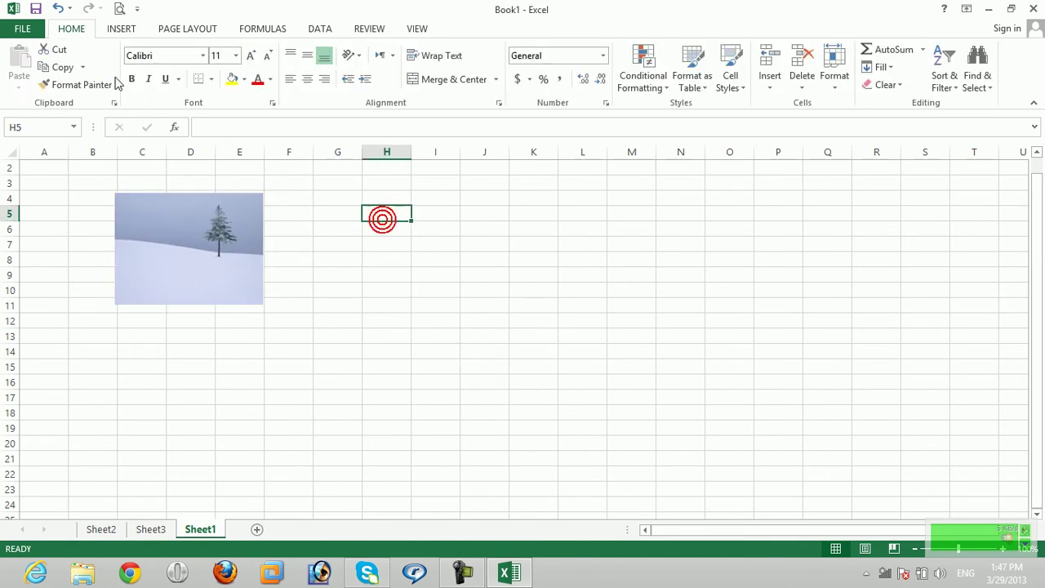
{"action": "left_click", "coordinate": [124, 29]}
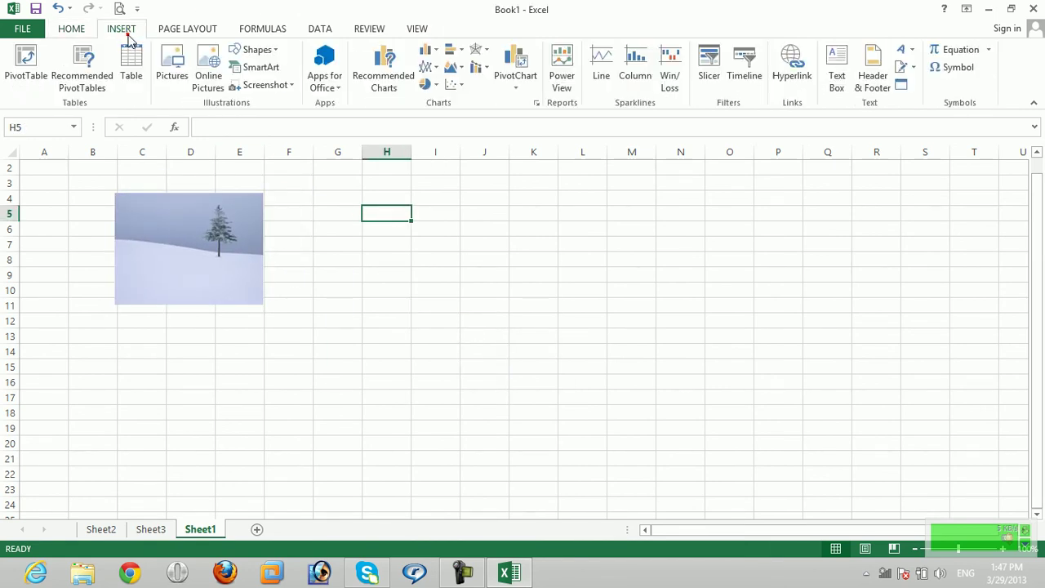
{"action": "left_click", "coordinate": [168, 67]}
{"action": "left_click", "coordinate": [290, 181]}
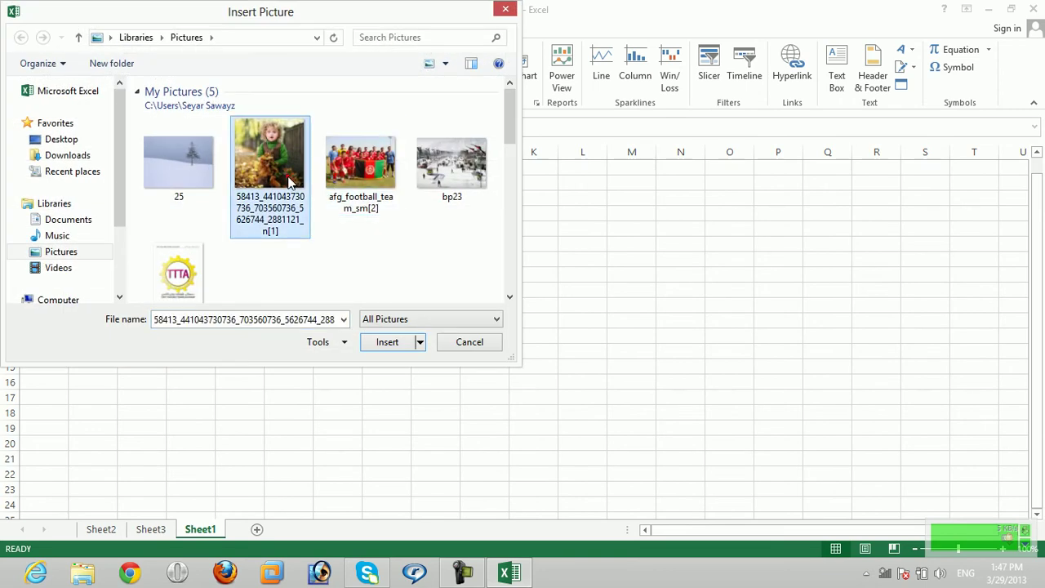
{"action": "left_click", "coordinate": [400, 348]}
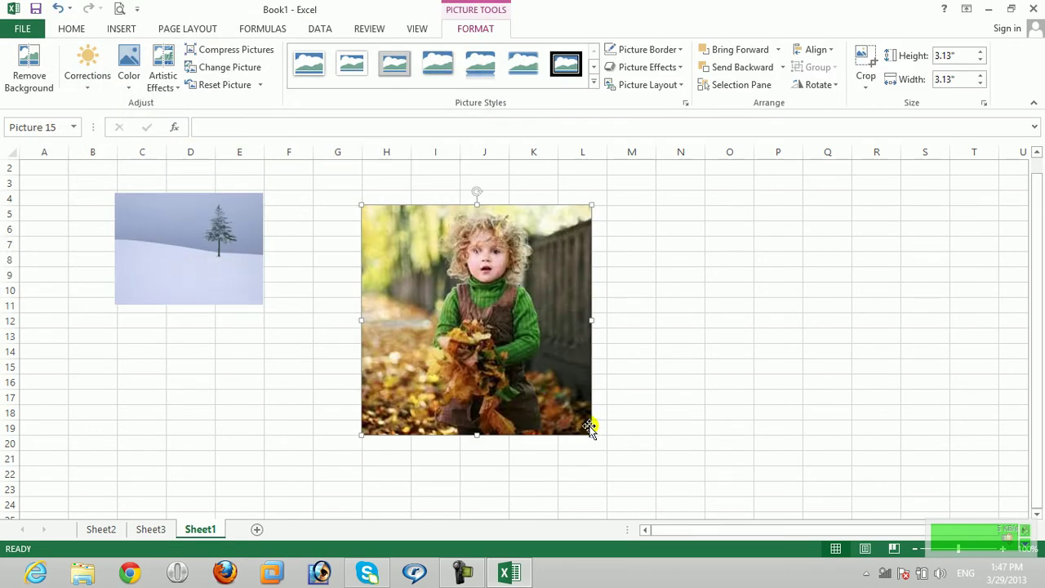
Shrink the child picture to about 2.05" square and move it to overlap the snow picture's lower corner
{"action": "left_click_drag", "start_coordinate": [592, 436], "coordinate": [512, 356]}
{"action": "left_click_drag", "start_coordinate": [439, 258], "coordinate": [295, 295]}
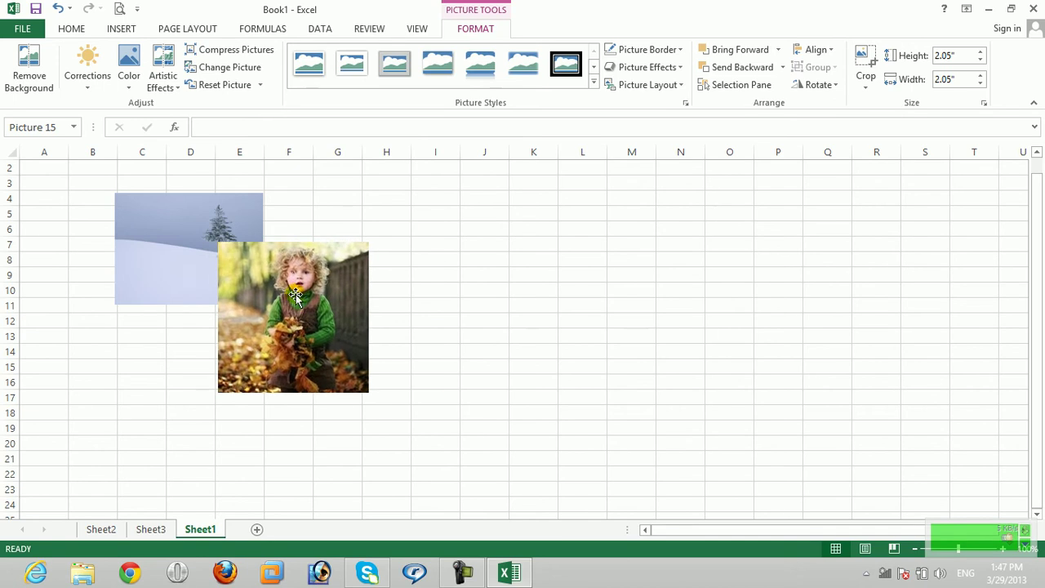
Insert the picture afg_football_team_sm[2] from the Pictures library into the sheet
{"action": "left_click", "coordinate": [127, 31]}
{"action": "left_click", "coordinate": [170, 69]}
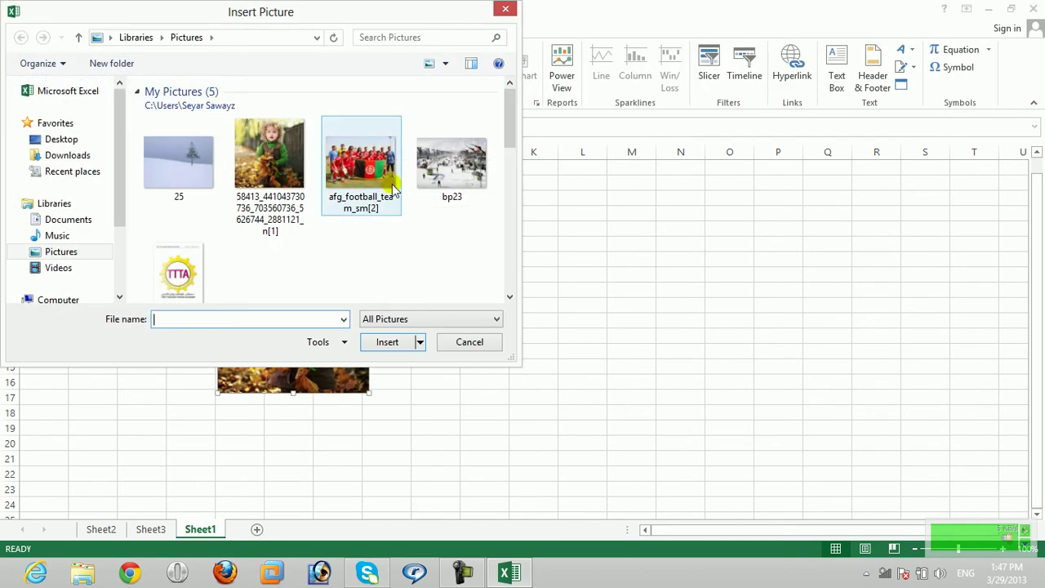
{"action": "left_click", "coordinate": [367, 169]}
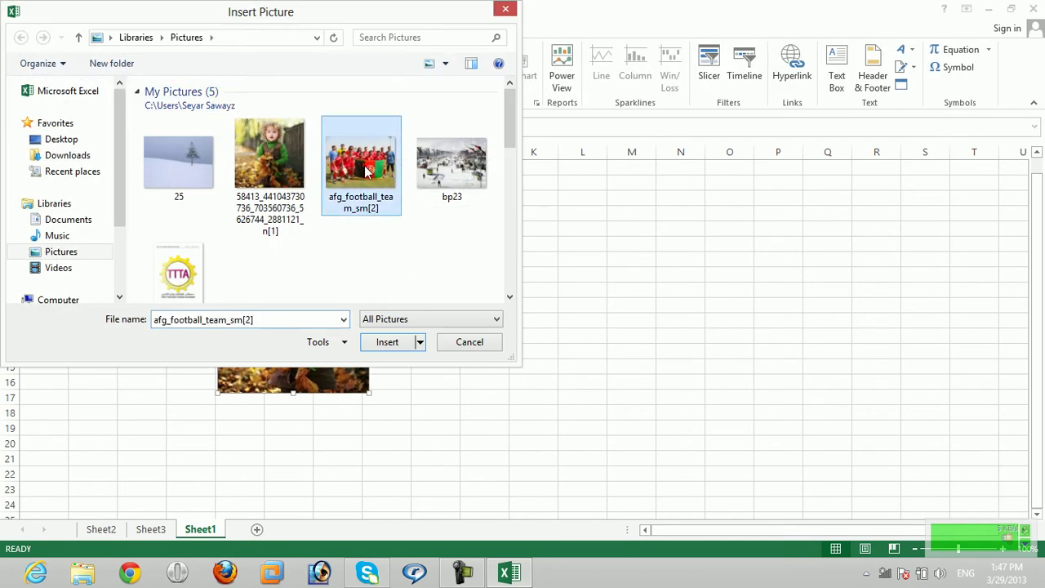
{"action": "left_click", "coordinate": [389, 342]}
Shrink the football team picture to about 1.79" by 2.38" and move it to overlap the child picture's lower-right corner
{"action": "left_click_drag", "start_coordinate": [631, 405], "coordinate": [536, 333]}
{"action": "left_click_drag", "start_coordinate": [463, 255], "coordinate": [432, 400]}
Bring the snow picture forward one level so it overlaps the child picture
{"action": "left_click", "coordinate": [245, 268]}
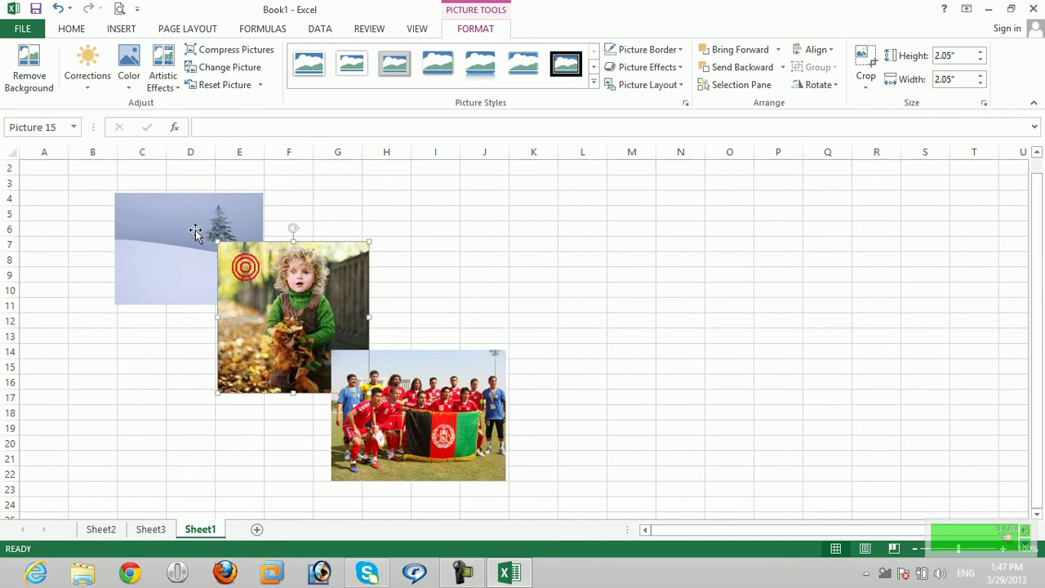
{"action": "left_click", "coordinate": [212, 231]}
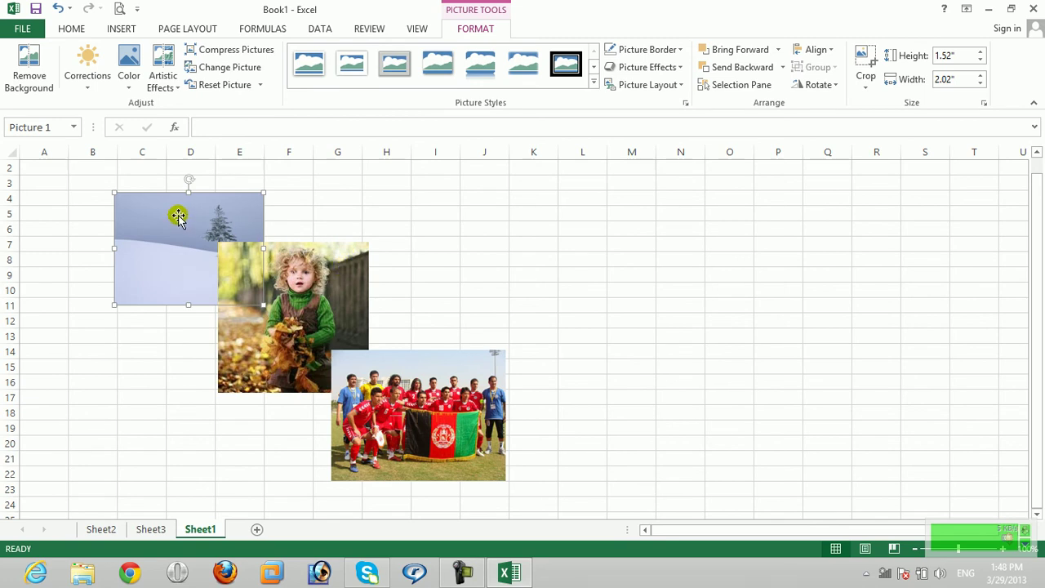
{"action": "left_click", "coordinate": [779, 50]}
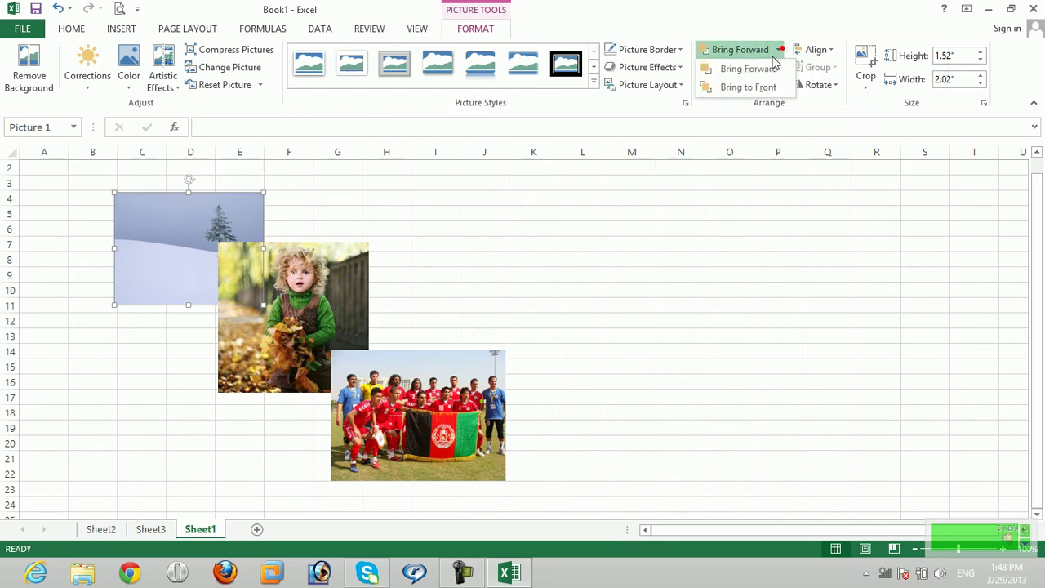
{"action": "left_click", "coordinate": [763, 72]}
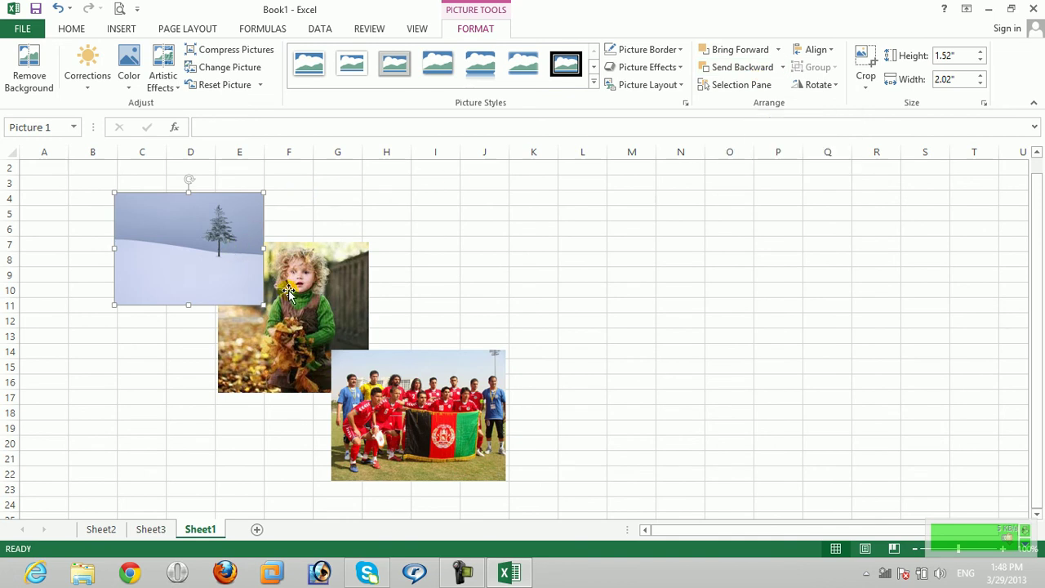
Bring the child picture to the front of the other two pictures
{"action": "left_click", "coordinate": [335, 318]}
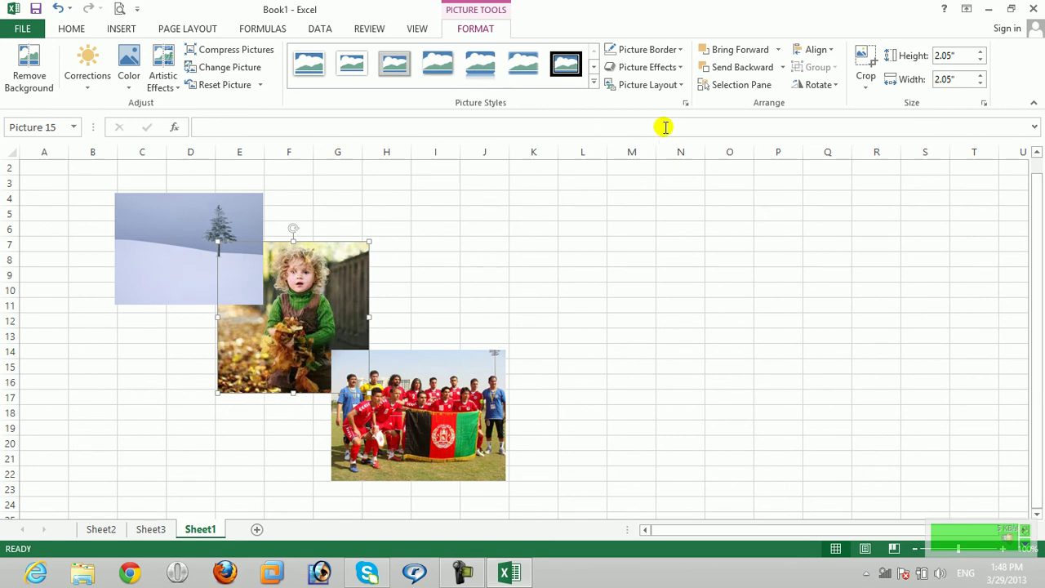
{"action": "left_click", "coordinate": [778, 49]}
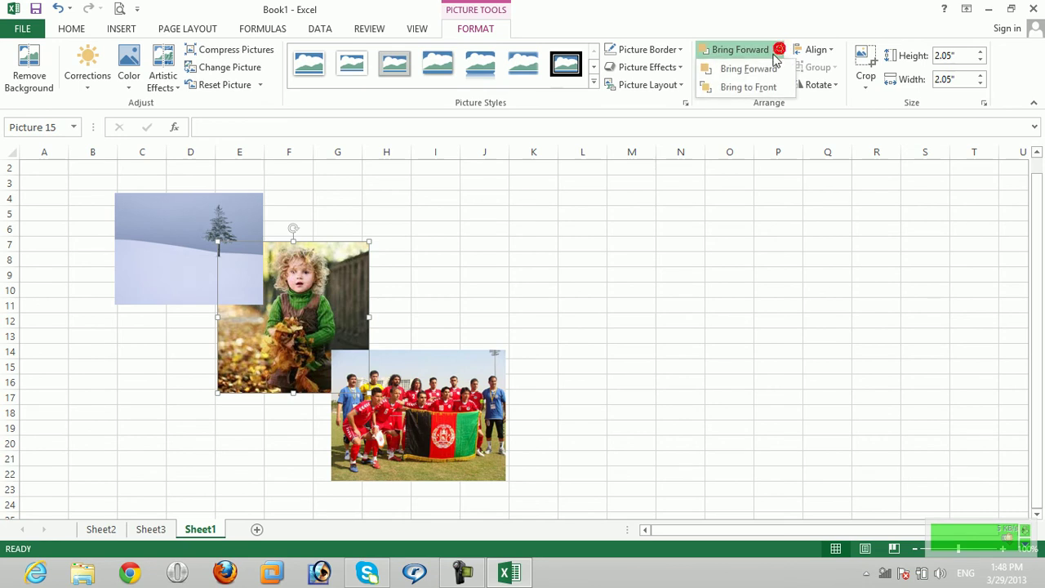
{"action": "left_click", "coordinate": [740, 86]}
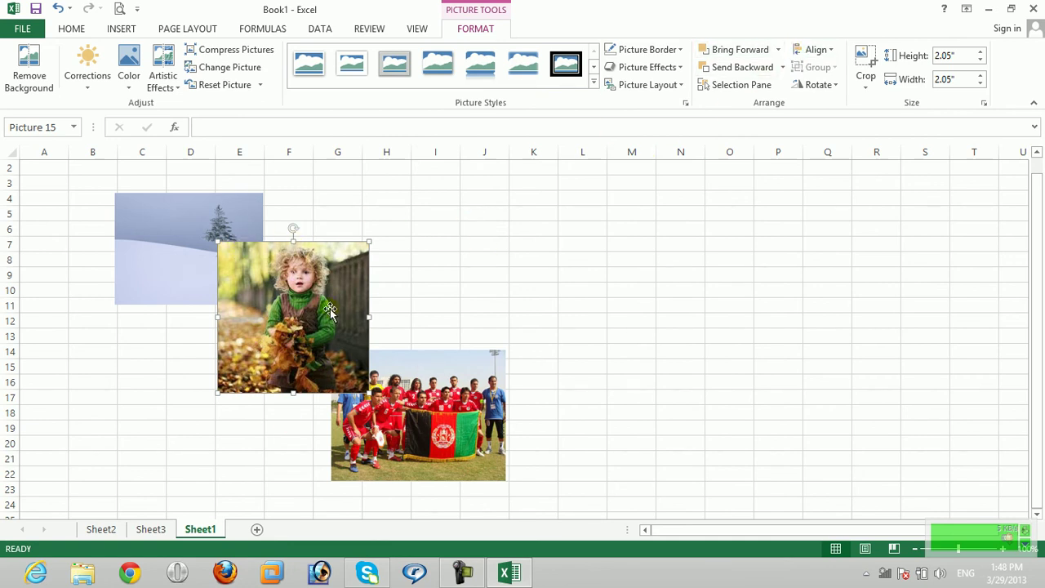
Send the child picture backward one level, behind the football team picture
{"action": "left_click", "coordinate": [777, 49]}
{"action": "left_click", "coordinate": [750, 69]}
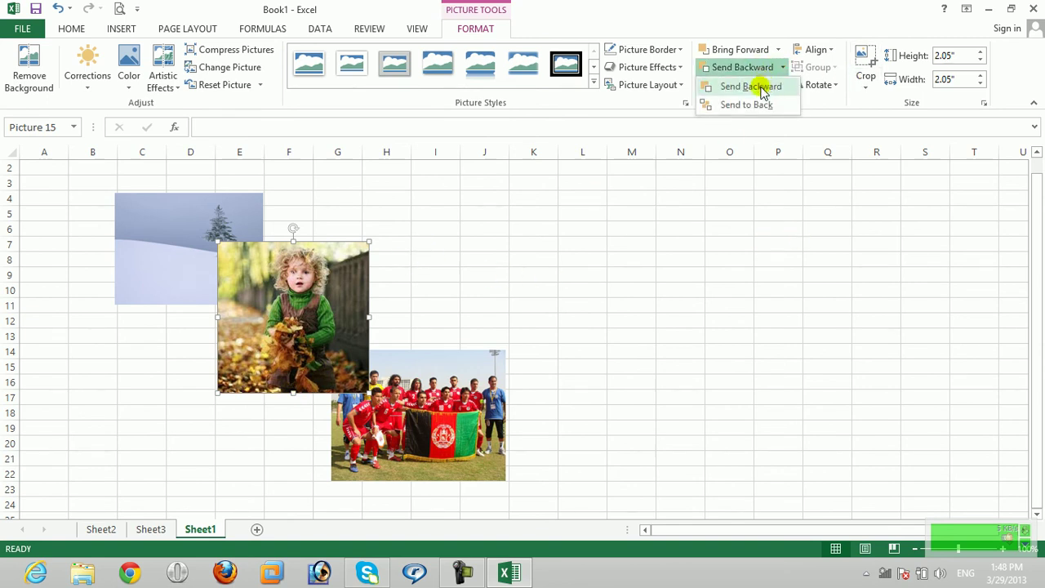
{"action": "left_click", "coordinate": [756, 87]}
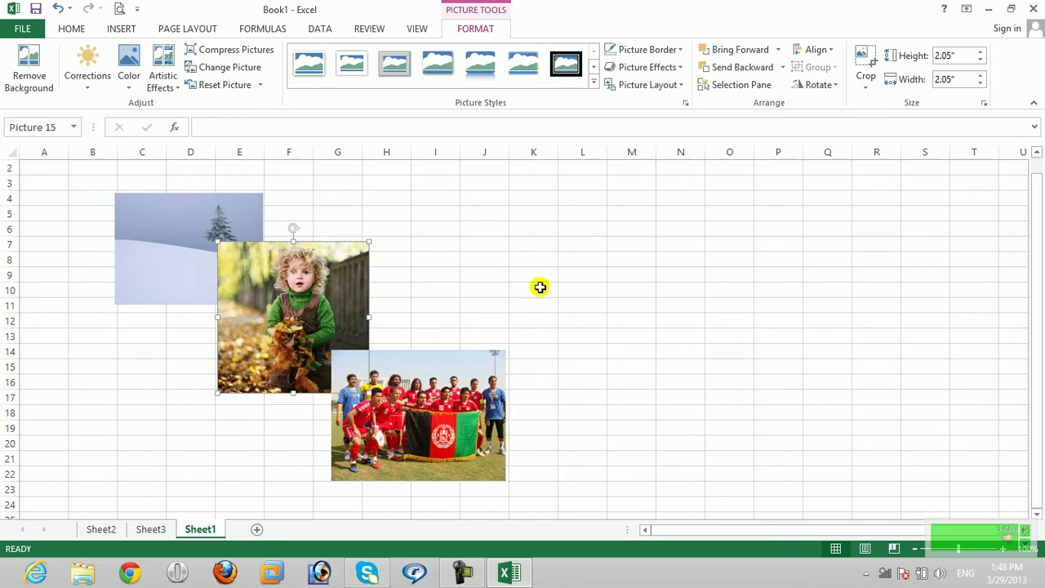
Undo the last Send Backward and send the child picture to the back instead
{"action": "key", "text": "ctrl+z"}
{"action": "left_click", "coordinate": [781, 68]}
{"action": "left_click", "coordinate": [767, 104]}
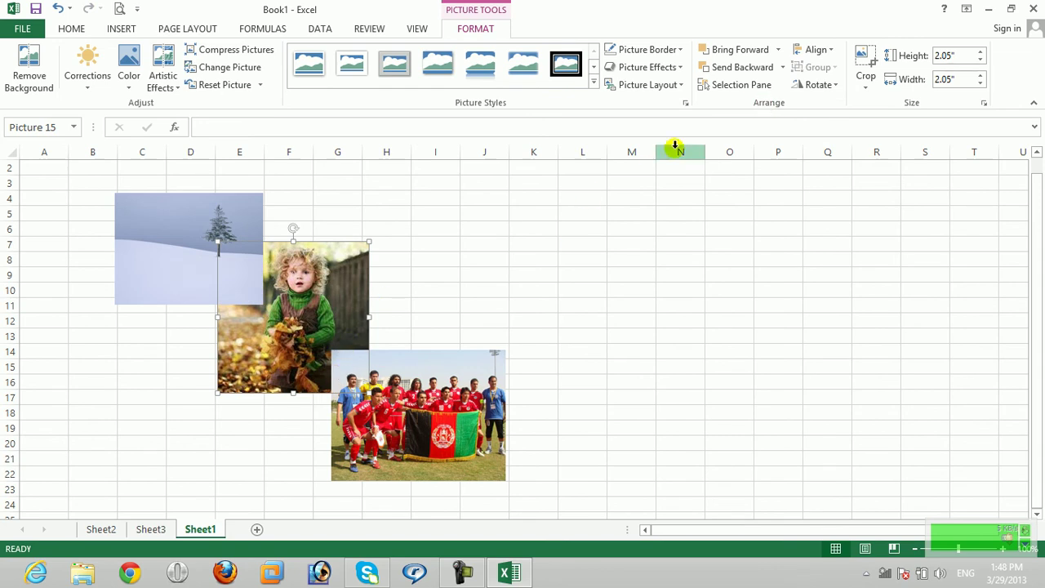
Bring the child picture forward one level and then all the way to the front
{"action": "left_click", "coordinate": [758, 51]}
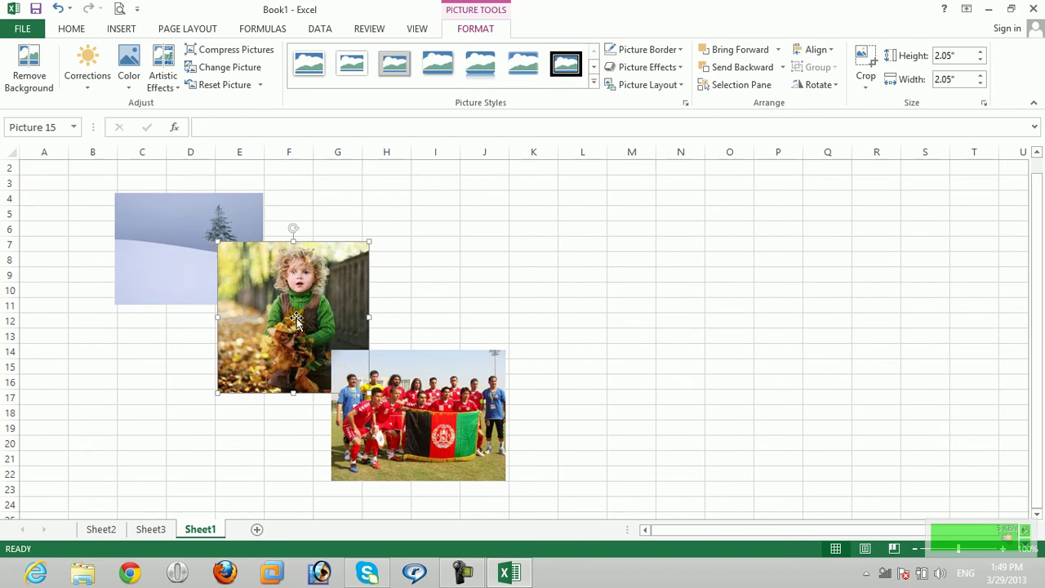
{"action": "left_click", "coordinate": [778, 50]}
{"action": "left_click", "coordinate": [745, 87]}
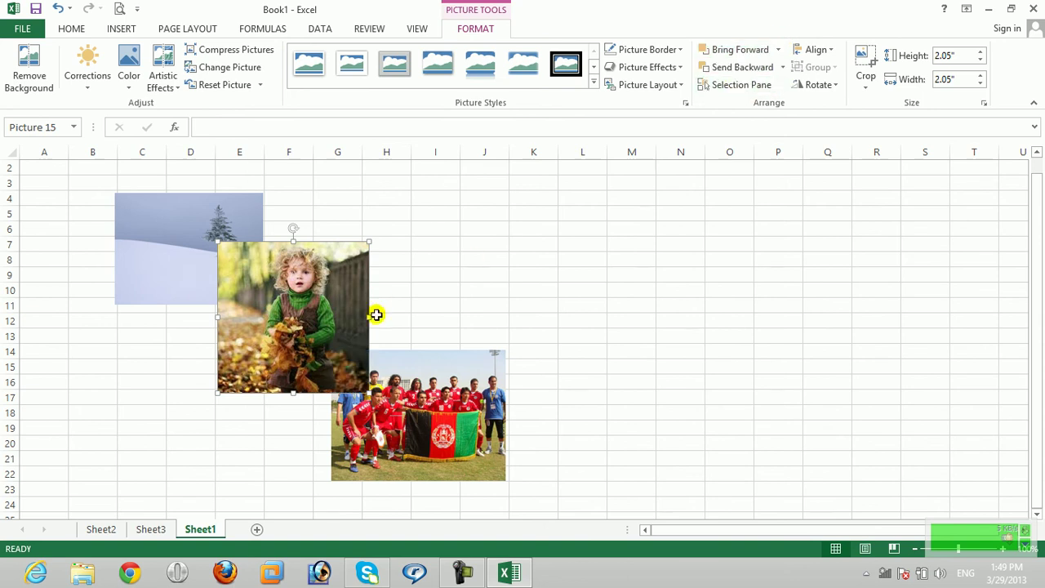
Undo the child picture's Bring to Front and Bring Forward changes
{"action": "key", "text": "ctrl+z"}
{"action": "key", "text": "ctrl+z"}
{"action": "key", "text": "ctrl+y"}
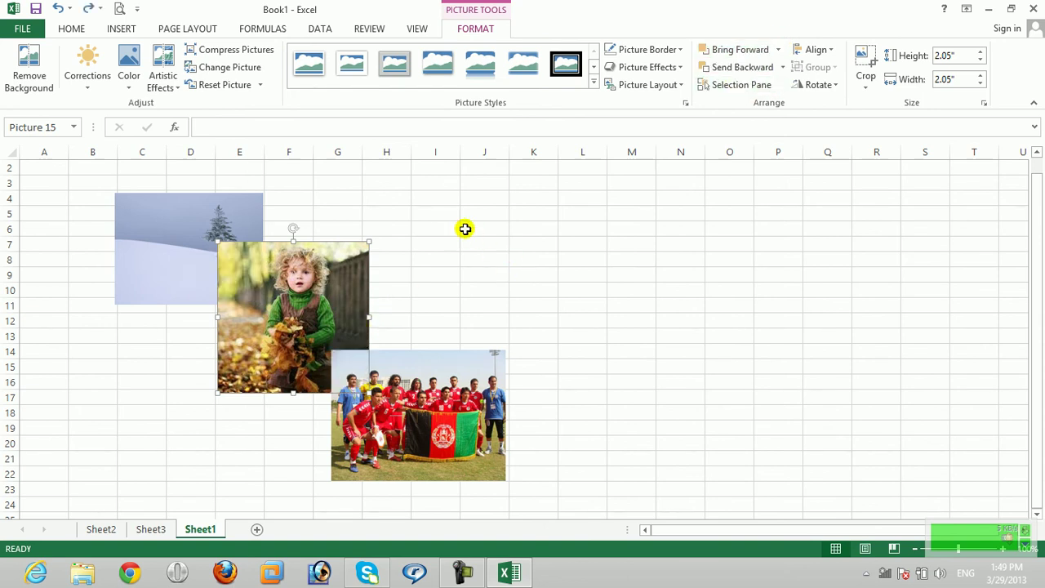
{"action": "left_click", "coordinate": [782, 70]}
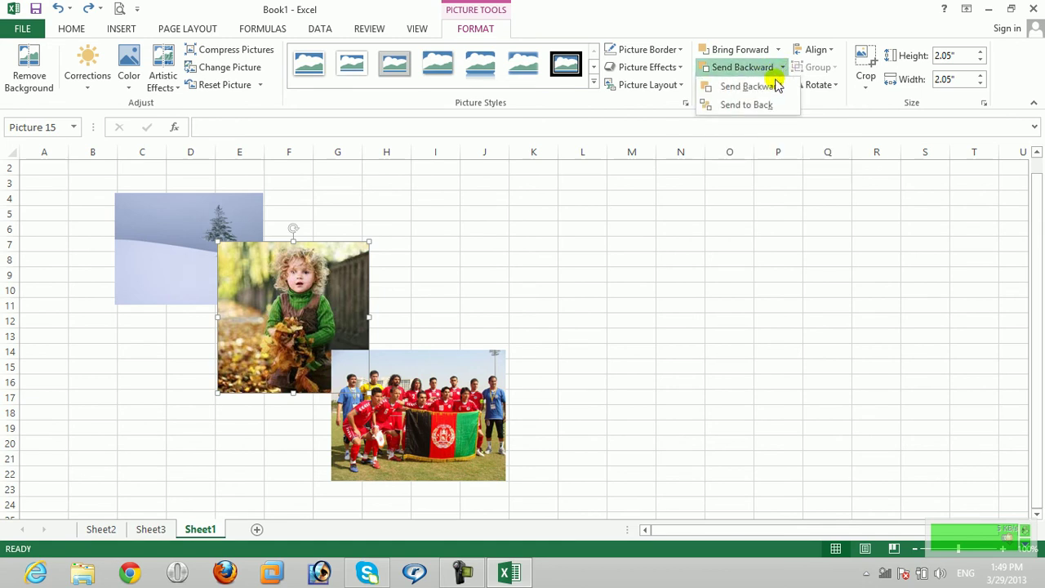
{"action": "left_click", "coordinate": [451, 290]}
{"action": "key", "text": "ctrl+z"}
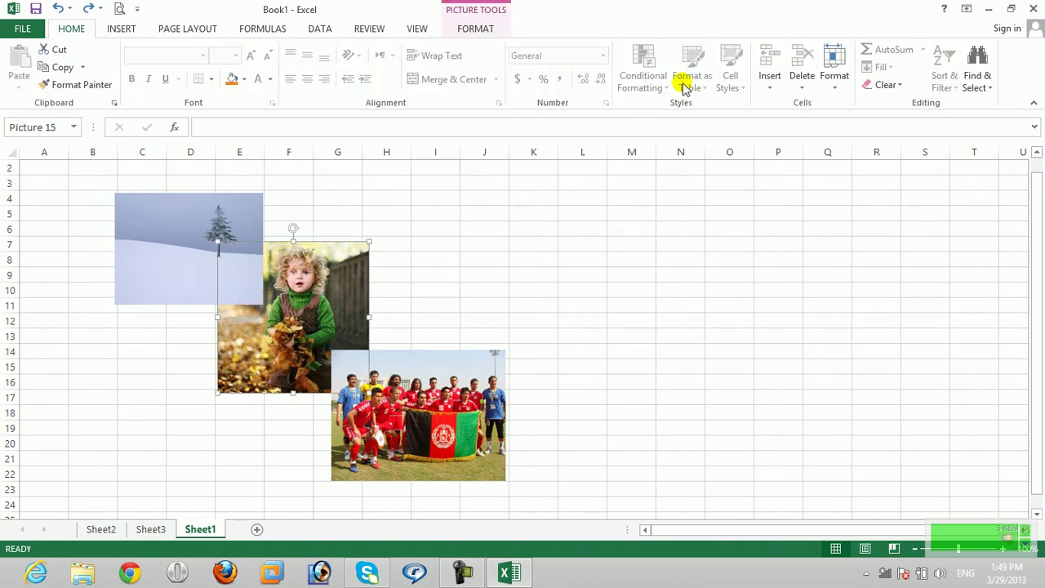
Bring the child picture to the front of all the pictures
{"action": "left_click", "coordinate": [490, 30]}
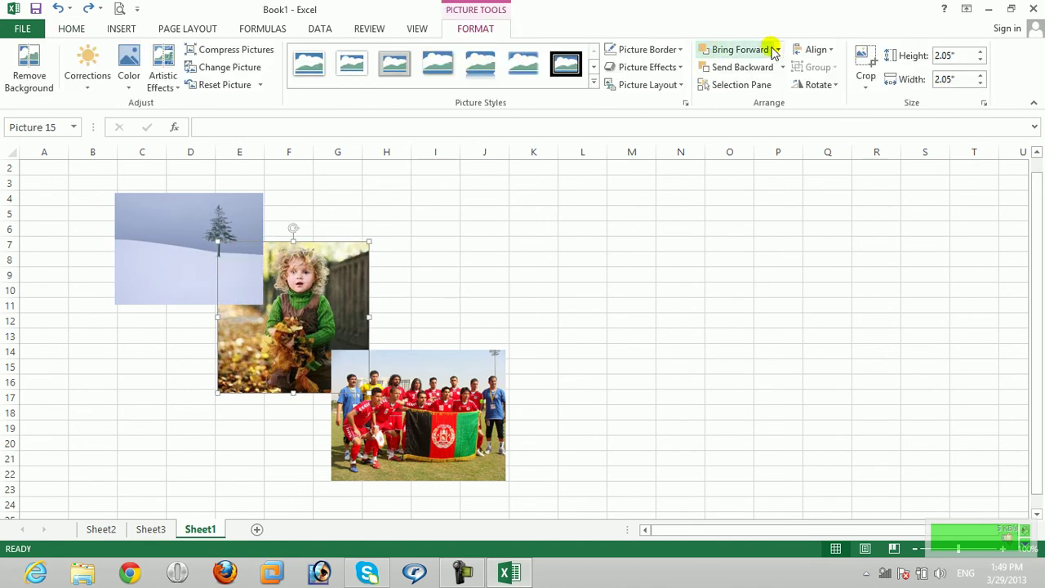
{"action": "left_click", "coordinate": [775, 50]}
{"action": "left_click", "coordinate": [759, 85]}
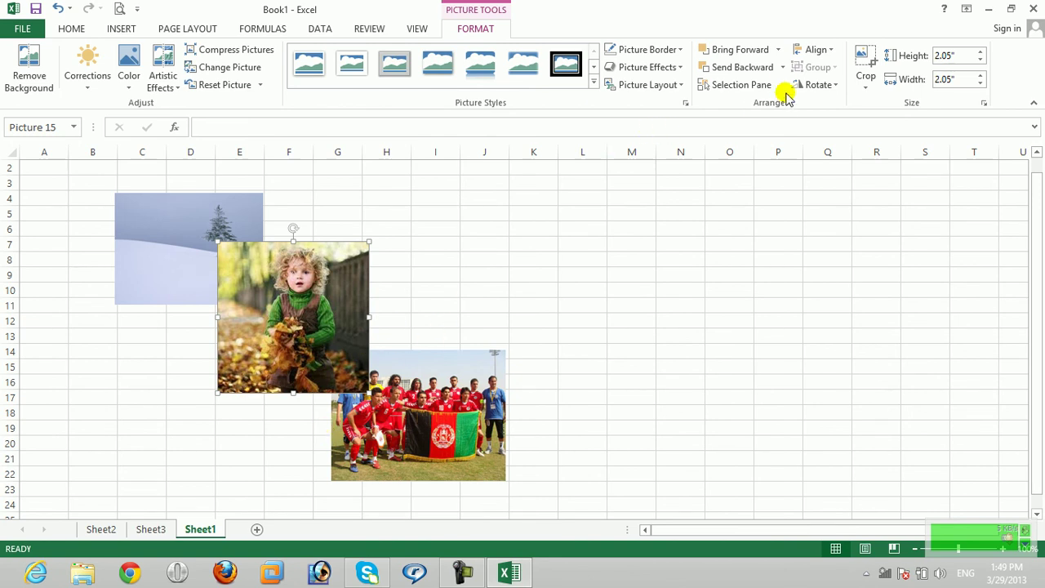
Send the child picture backward one level, and then send it to the back of all the pictures
{"action": "left_click", "coordinate": [782, 69]}
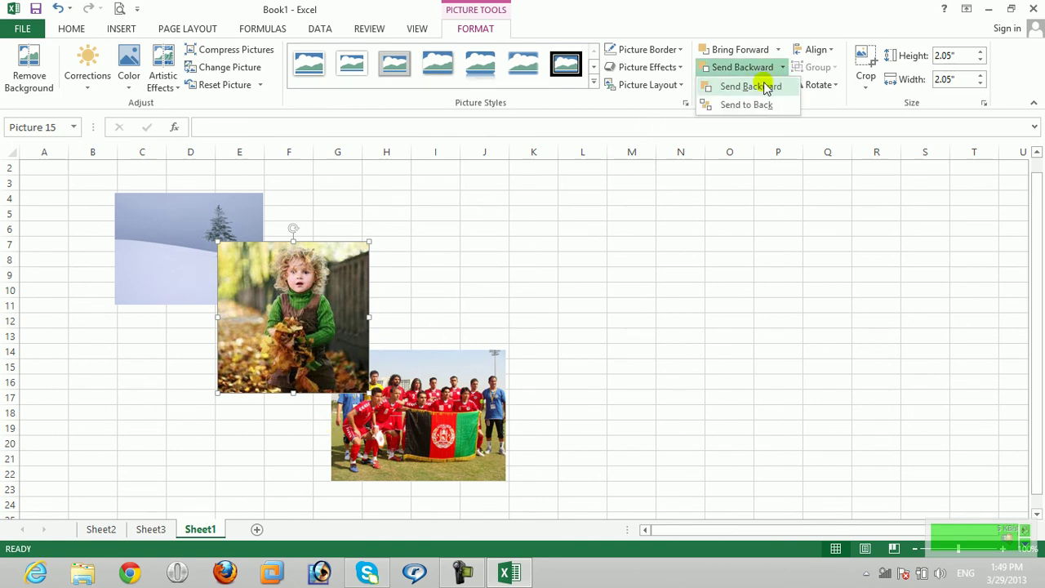
{"action": "left_click", "coordinate": [767, 87]}
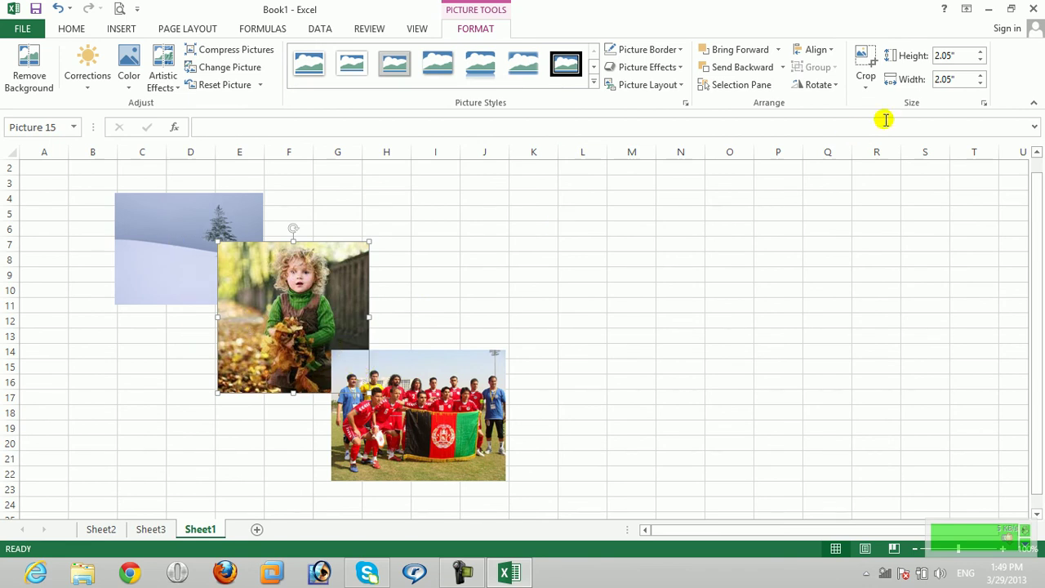
{"action": "left_click", "coordinate": [781, 68]}
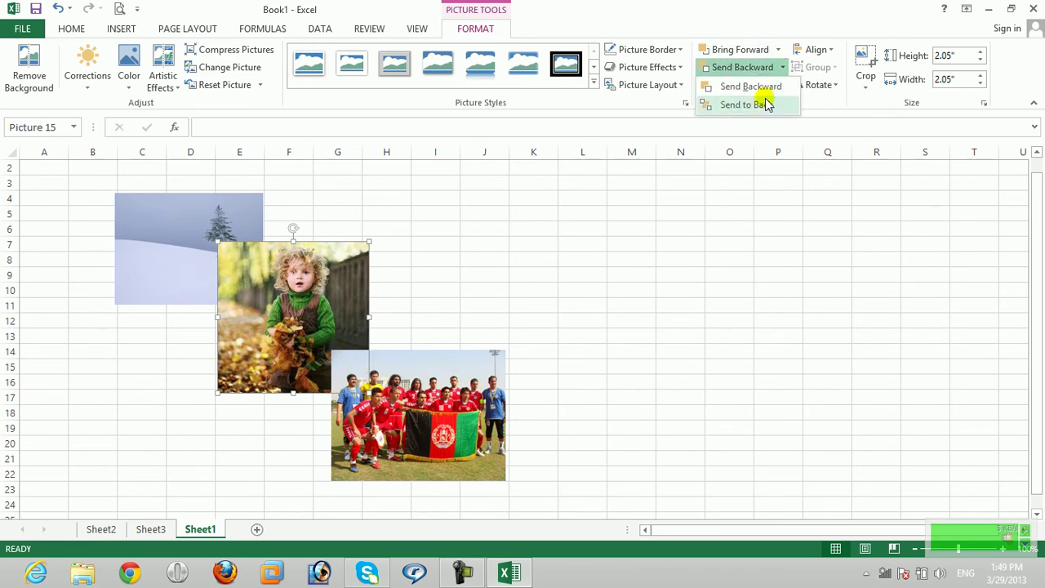
{"action": "left_click", "coordinate": [760, 103]}
{"action": "left_click", "coordinate": [580, 290]}
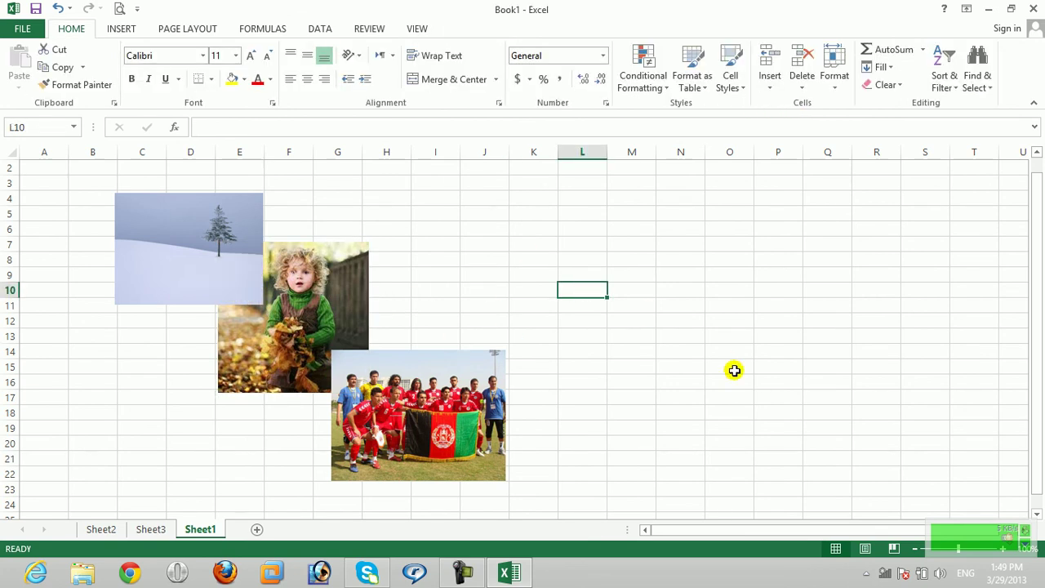
Select the child picture and open the Selection Pane listing the sheet's pictures
{"action": "left_click", "coordinate": [352, 297]}
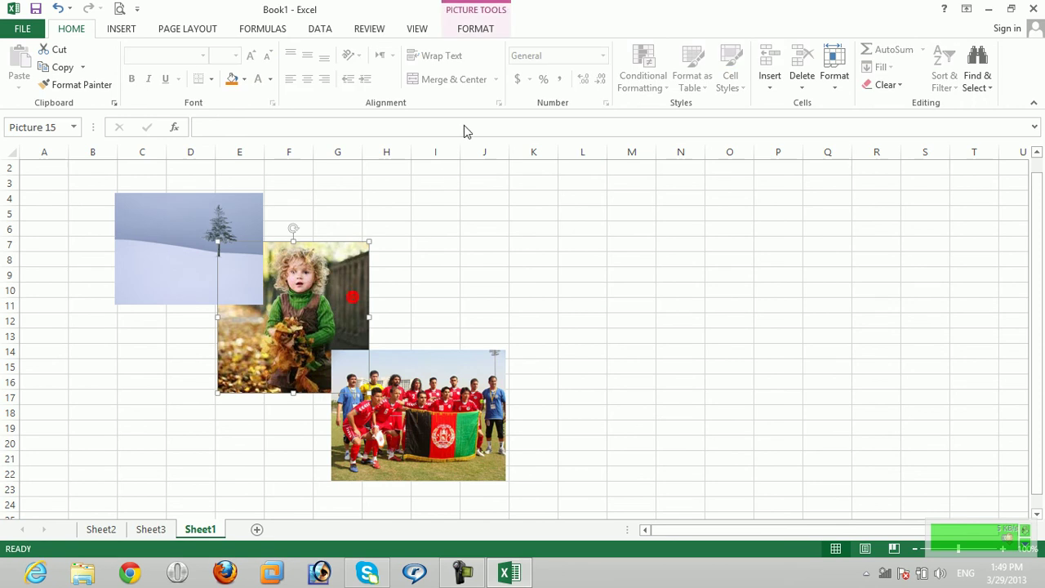
{"action": "left_click", "coordinate": [465, 27]}
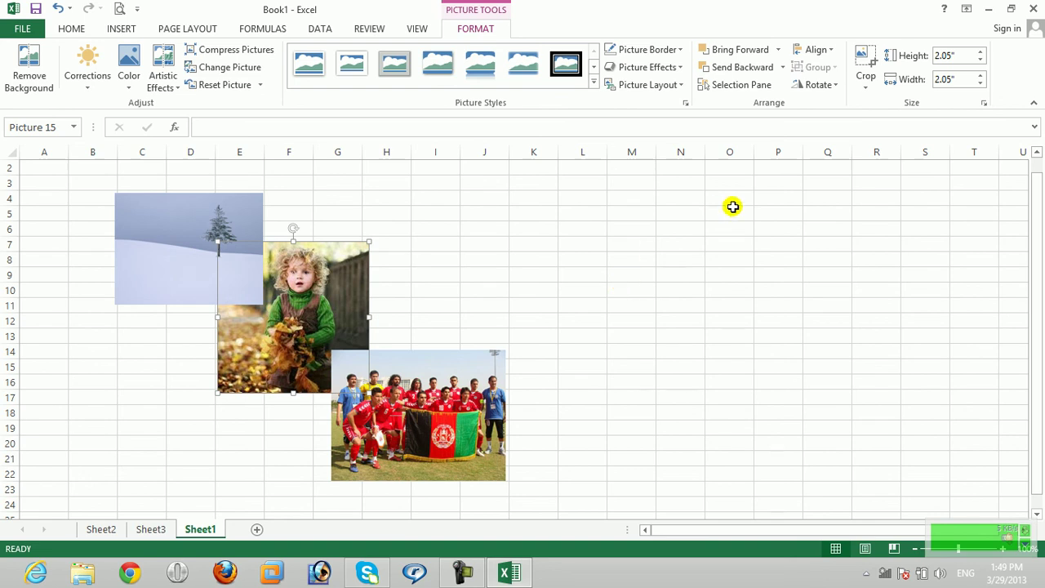
{"action": "left_click", "coordinate": [681, 305]}
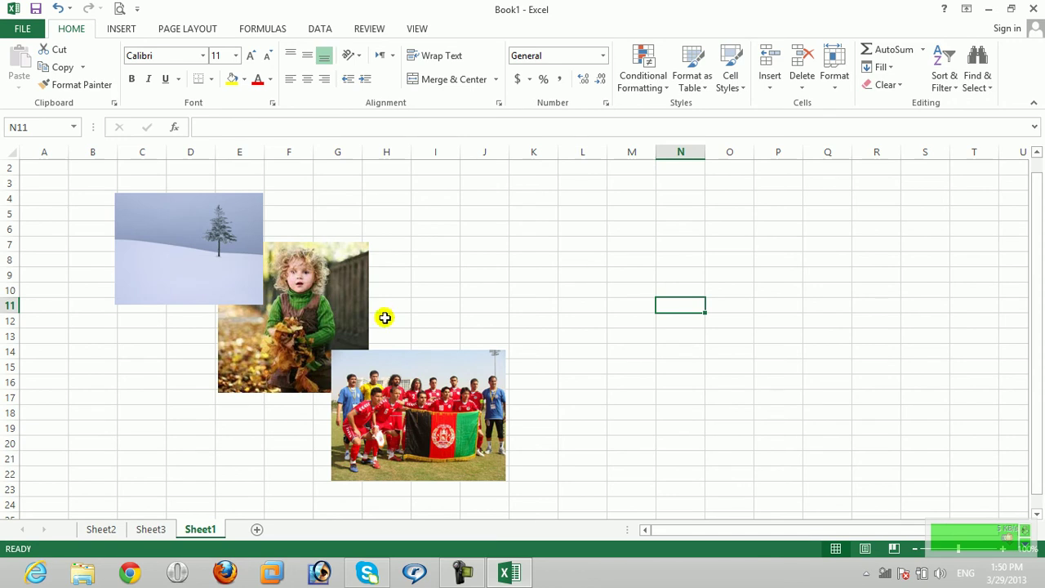
{"action": "left_click", "coordinate": [371, 243]}
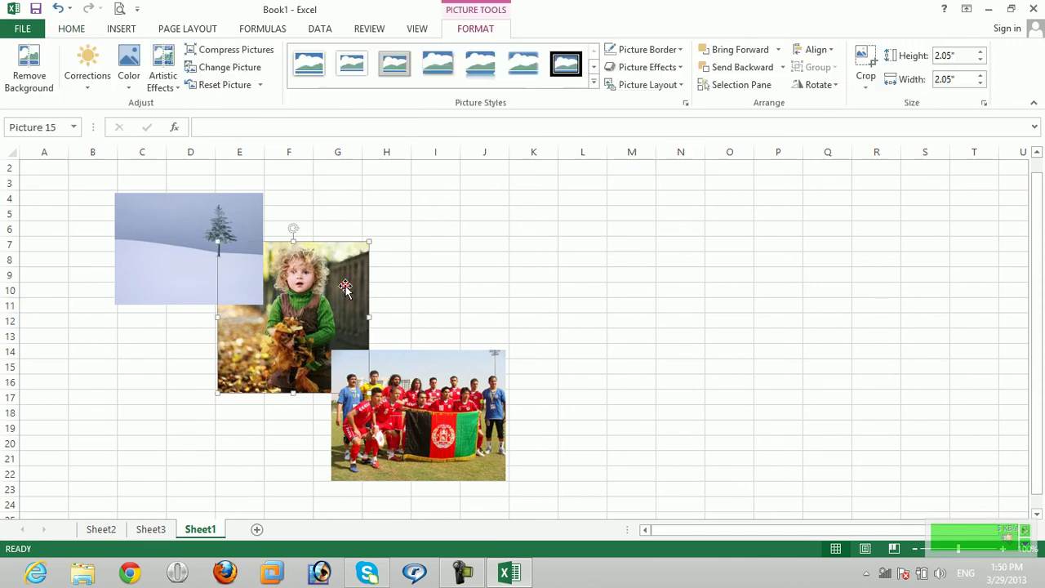
{"action": "left_click", "coordinate": [739, 86]}
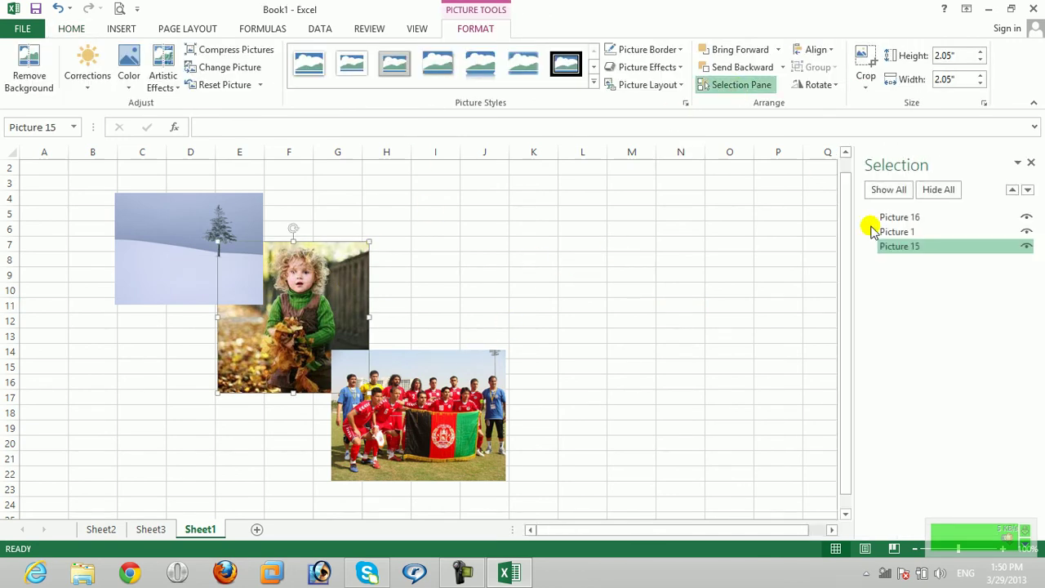
Select Picture 1 and Picture 16 in turn from the object list to identify them on the sheet
{"action": "left_click", "coordinate": [912, 232], "text": "ctrl"}
{"action": "left_click", "coordinate": [912, 233]}
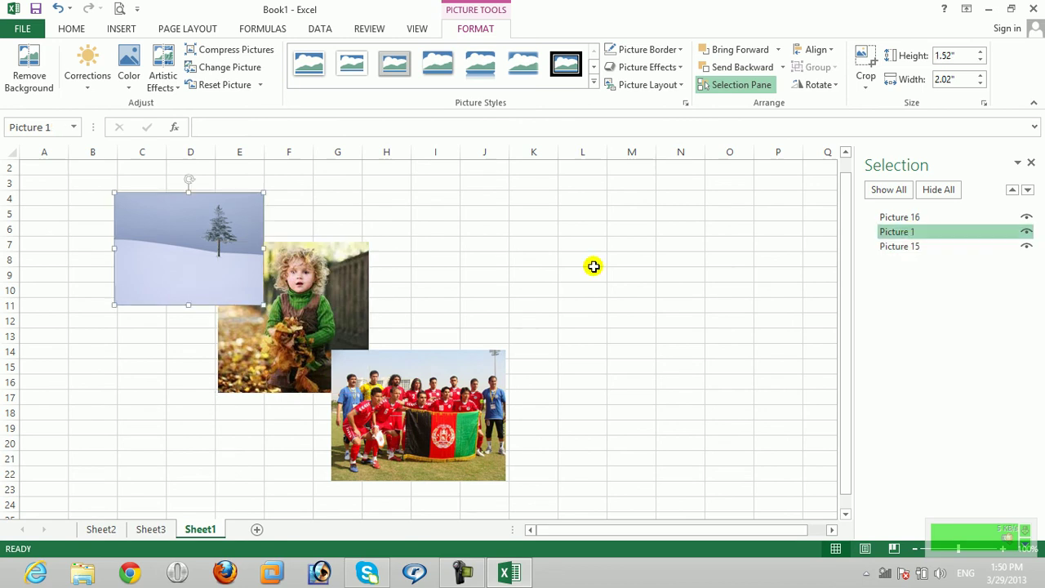
{"action": "left_click", "coordinate": [904, 217], "text": "ctrl"}
{"action": "left_click", "coordinate": [903, 217]}
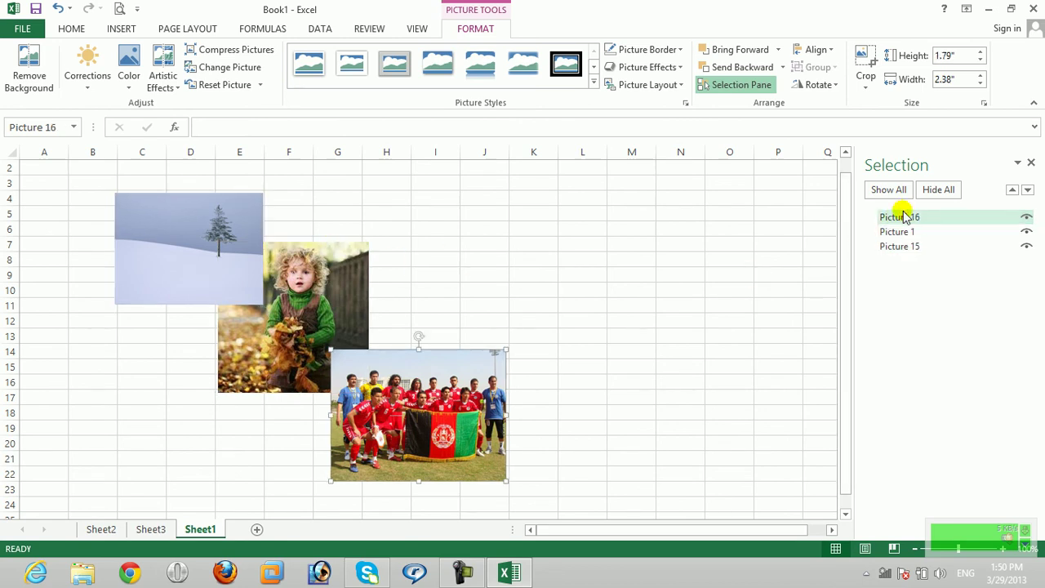
Hide Picture 16, Picture 1 and Picture 15 one after another
{"action": "left_click", "coordinate": [1026, 217]}
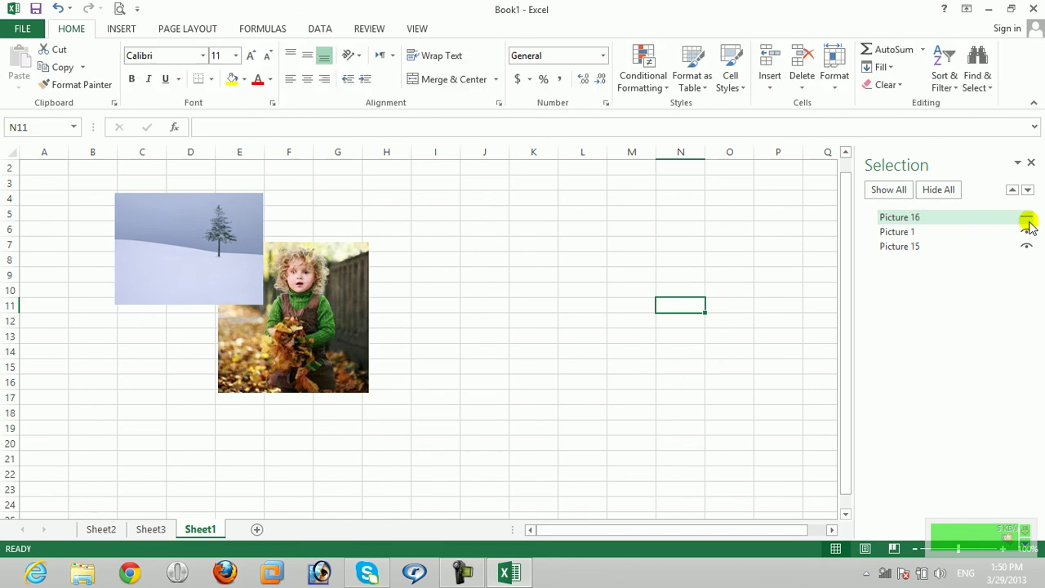
{"action": "left_click", "coordinate": [1026, 231]}
{"action": "left_click", "coordinate": [1026, 246]}
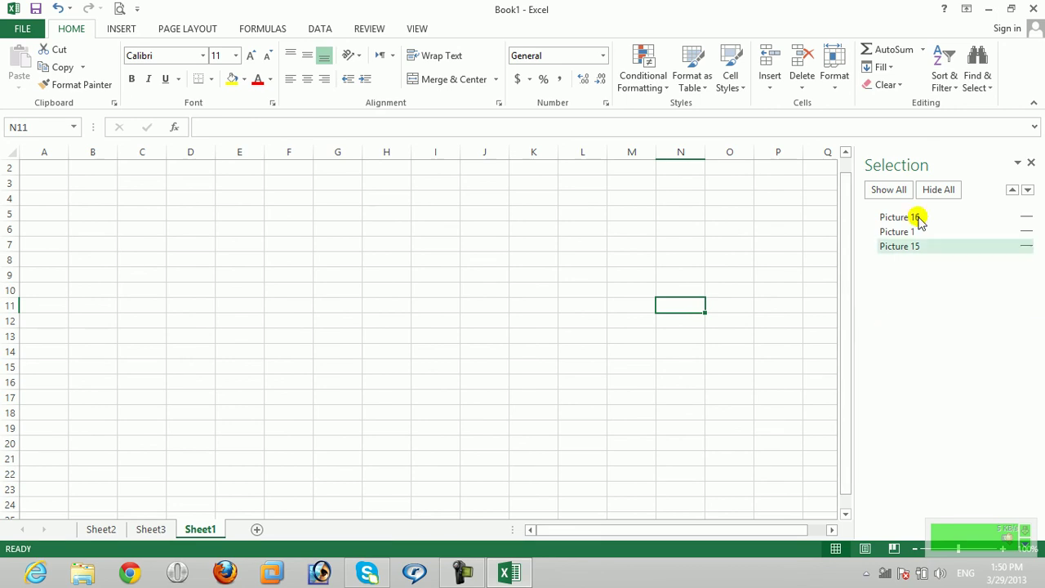
Show all the pictures, hide them all at once, and show them all again
{"action": "left_click", "coordinate": [872, 189]}
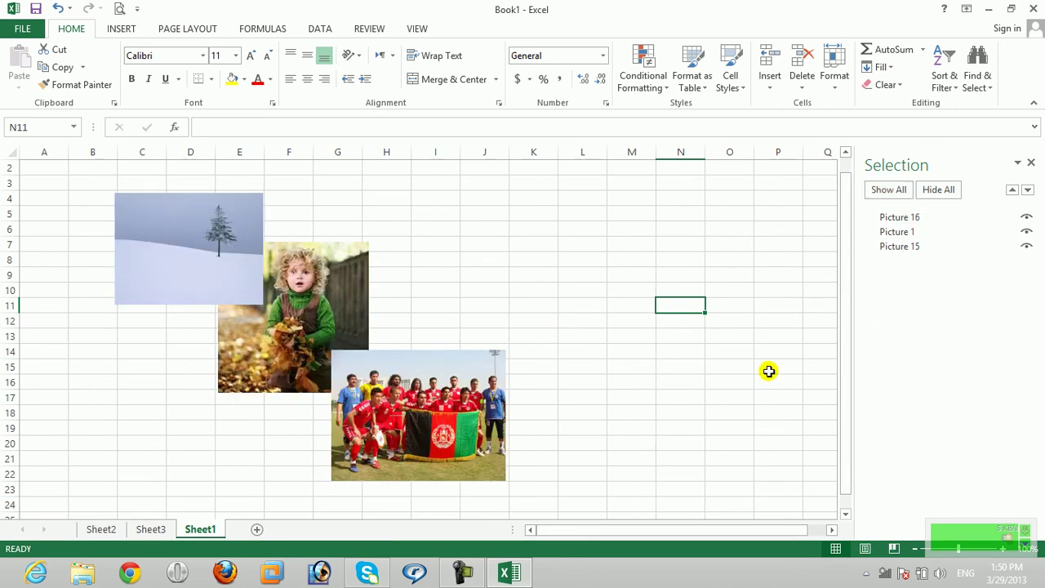
{"action": "left_click", "coordinate": [940, 190]}
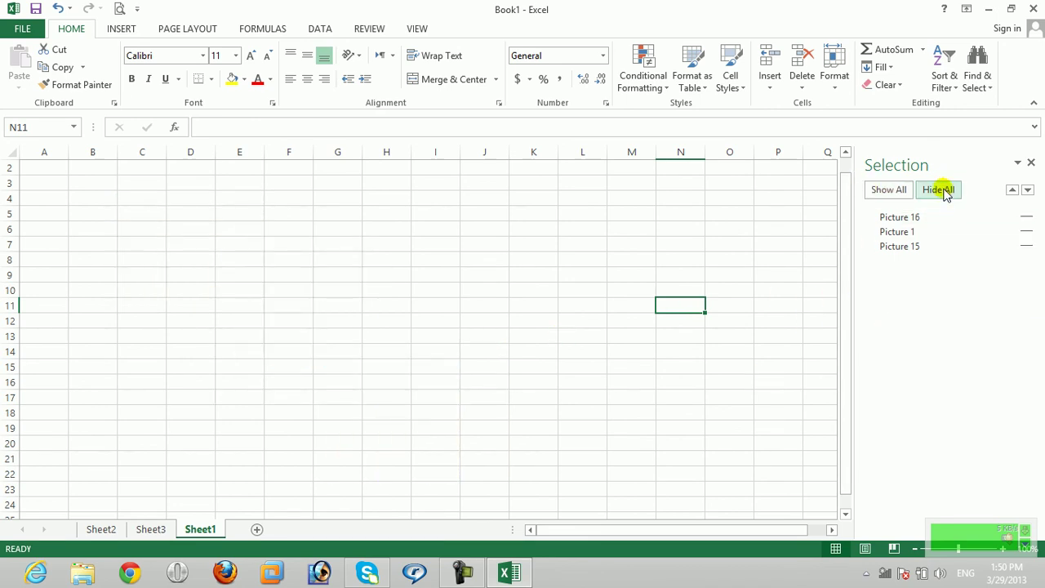
{"action": "left_click", "coordinate": [893, 191]}
Select Picture 16, Picture 1 and Picture 15 in turn from the object list, ending on the child picture
{"action": "left_click", "coordinate": [882, 216]}
{"action": "left_click", "coordinate": [886, 231]}
{"action": "left_click", "coordinate": [890, 246]}
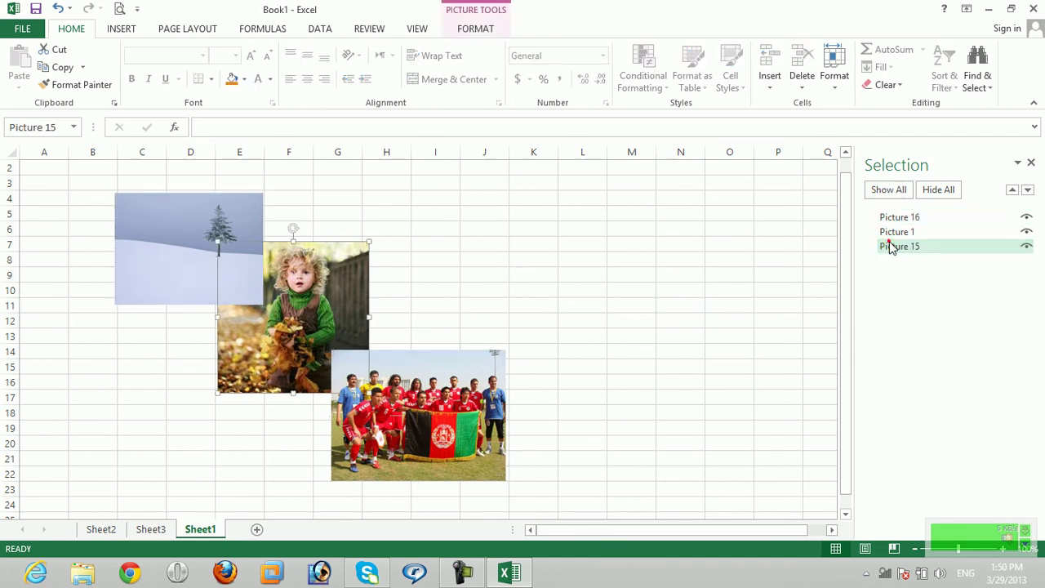
Close the Selection pane and look through the Align options for the child picture
{"action": "left_click", "coordinate": [1030, 163]}
{"action": "left_click", "coordinate": [463, 33]}
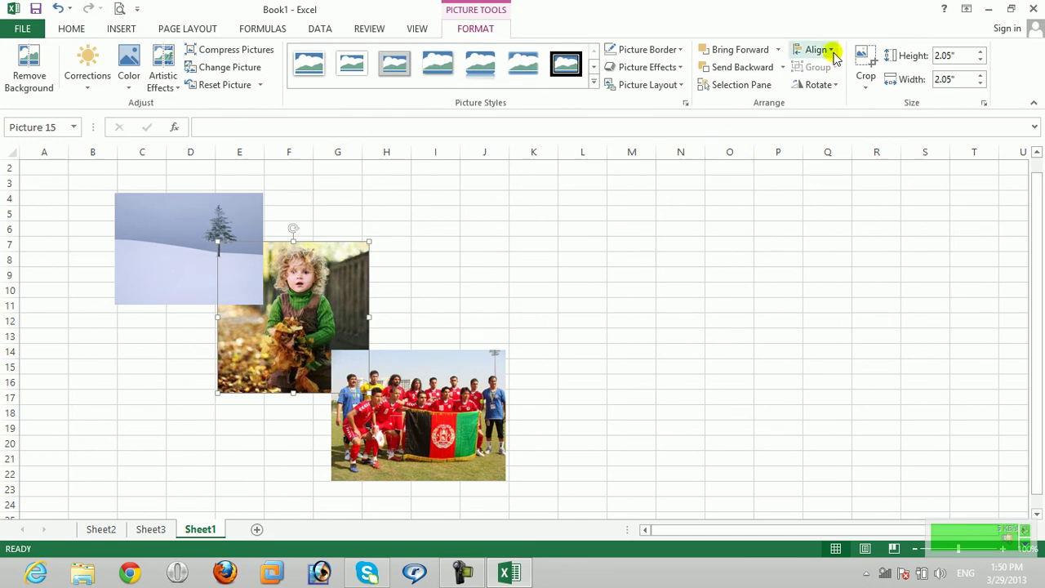
{"action": "left_click", "coordinate": [831, 51]}
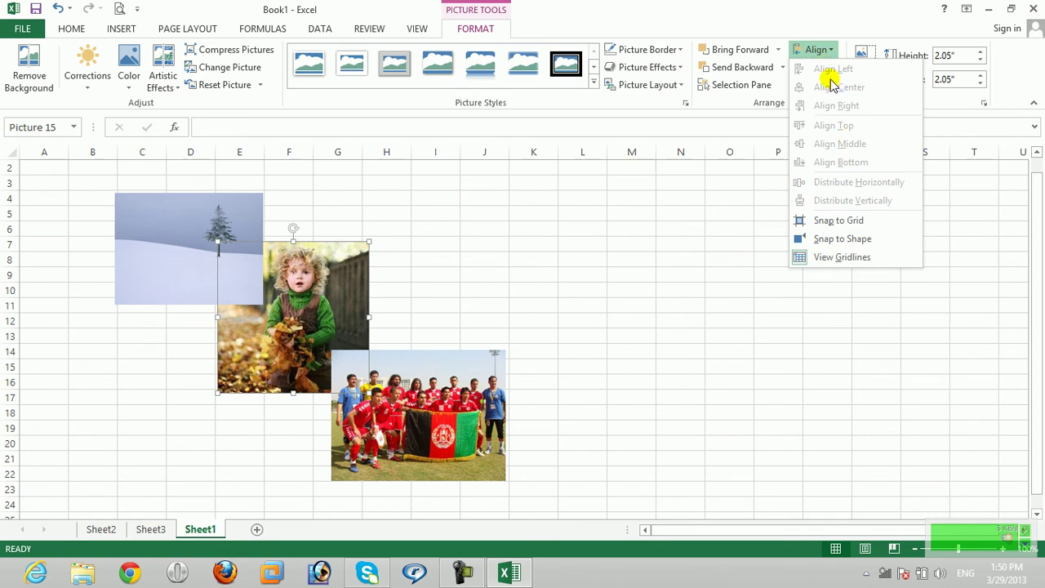
{"action": "left_click", "coordinate": [625, 254]}
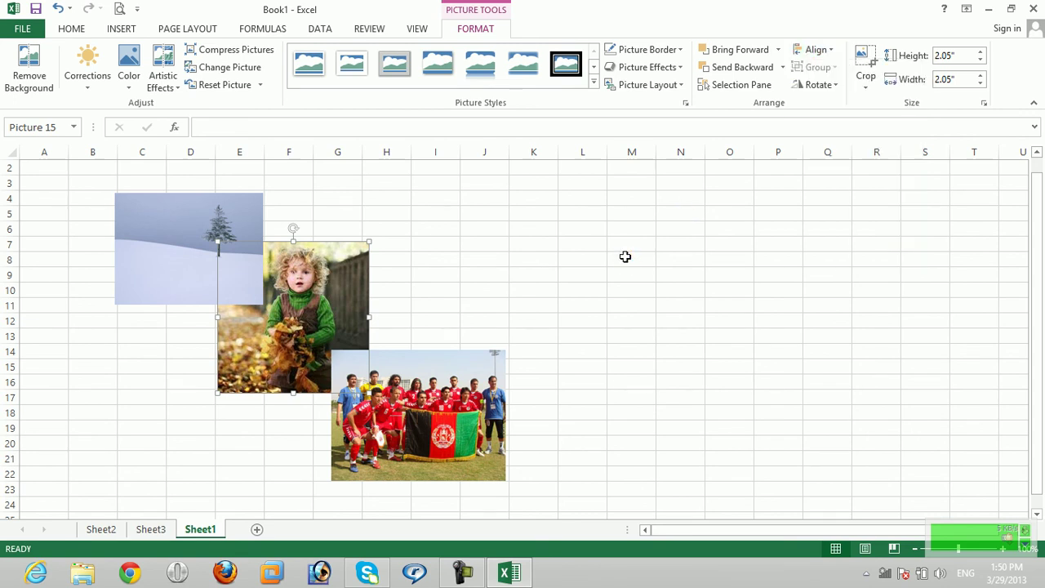
Nudge the team picture upward, rotate it right 90°, and rotate it back left 90°
{"action": "left_click_drag", "start_coordinate": [418, 401], "coordinate": [421, 368]}
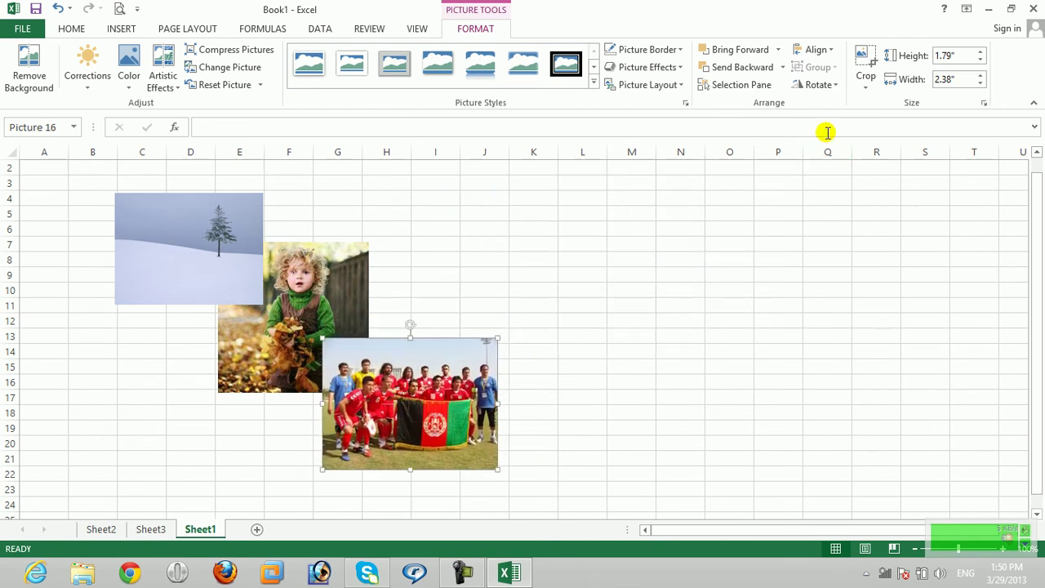
{"action": "left_click", "coordinate": [831, 87]}
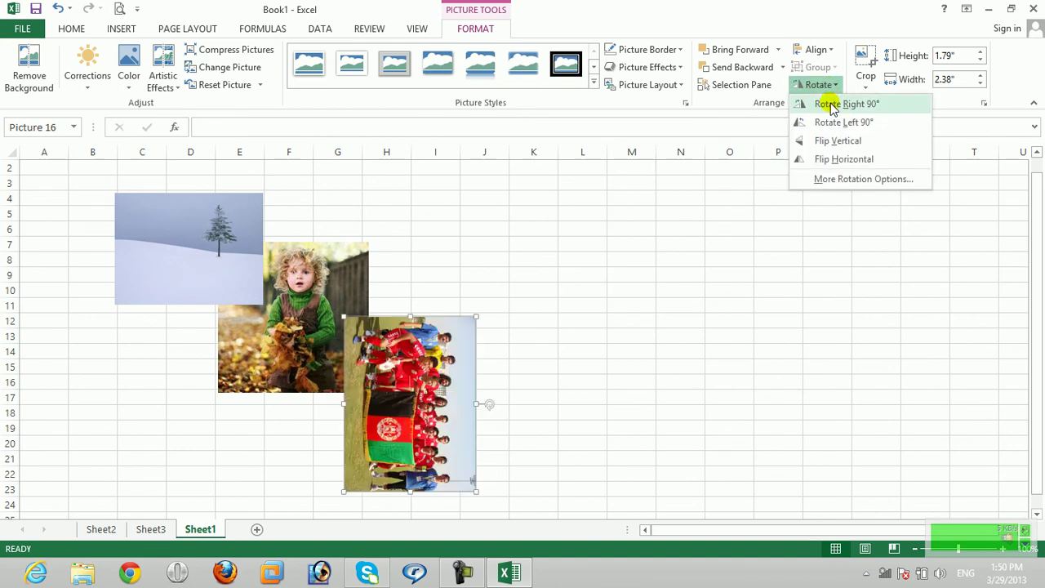
{"action": "left_click", "coordinate": [831, 105]}
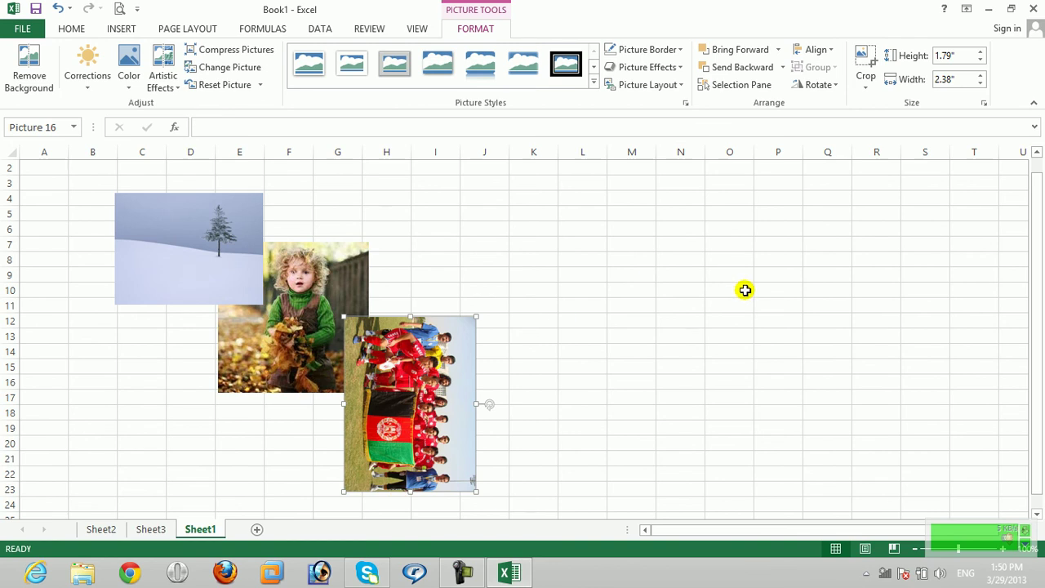
{"action": "left_click", "coordinate": [831, 85]}
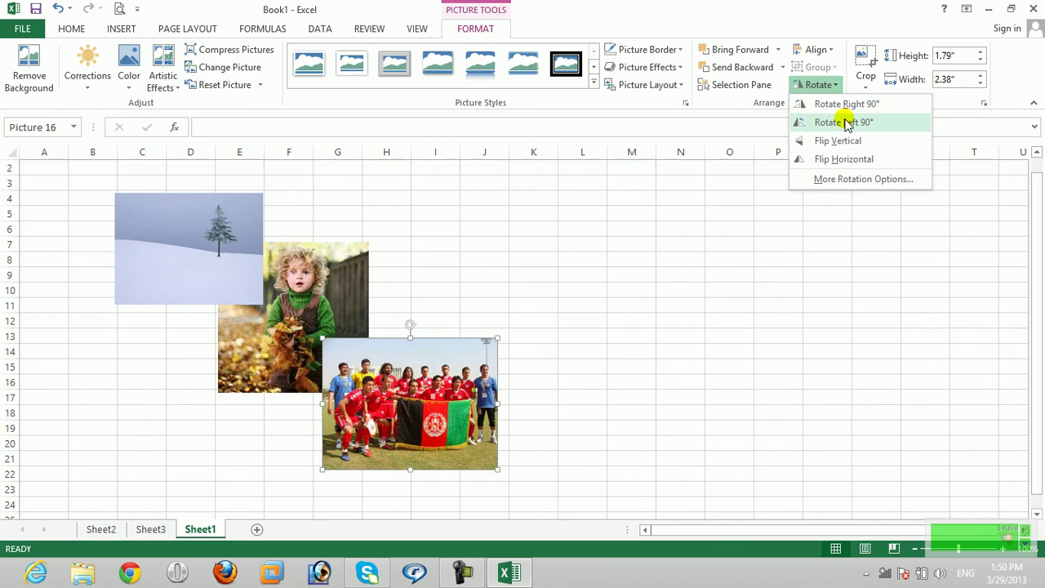
{"action": "left_click", "coordinate": [844, 121]}
Flip the team picture vertically and then horizontally
{"action": "left_click", "coordinate": [830, 85]}
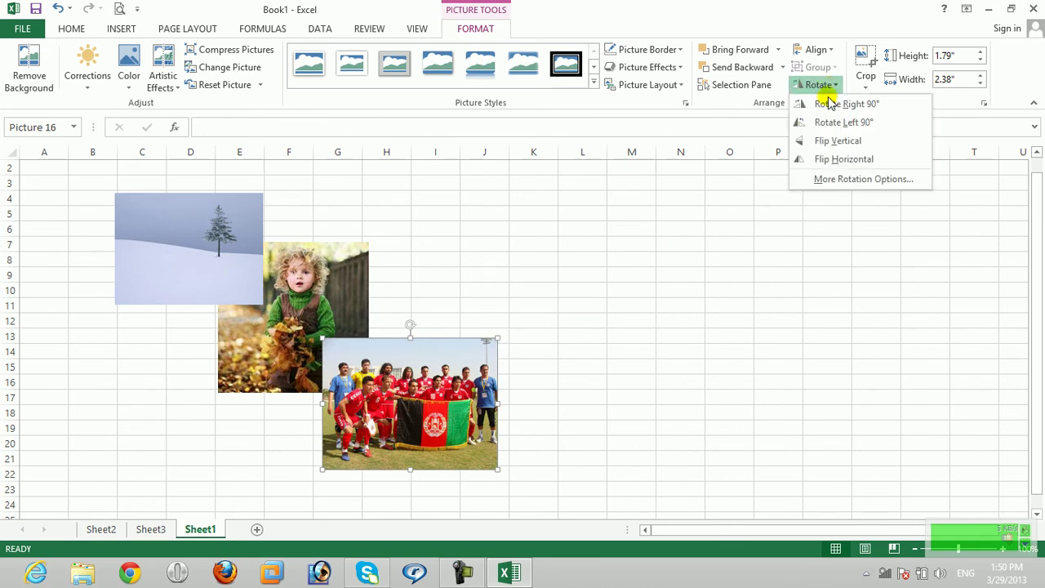
{"action": "left_click", "coordinate": [825, 141]}
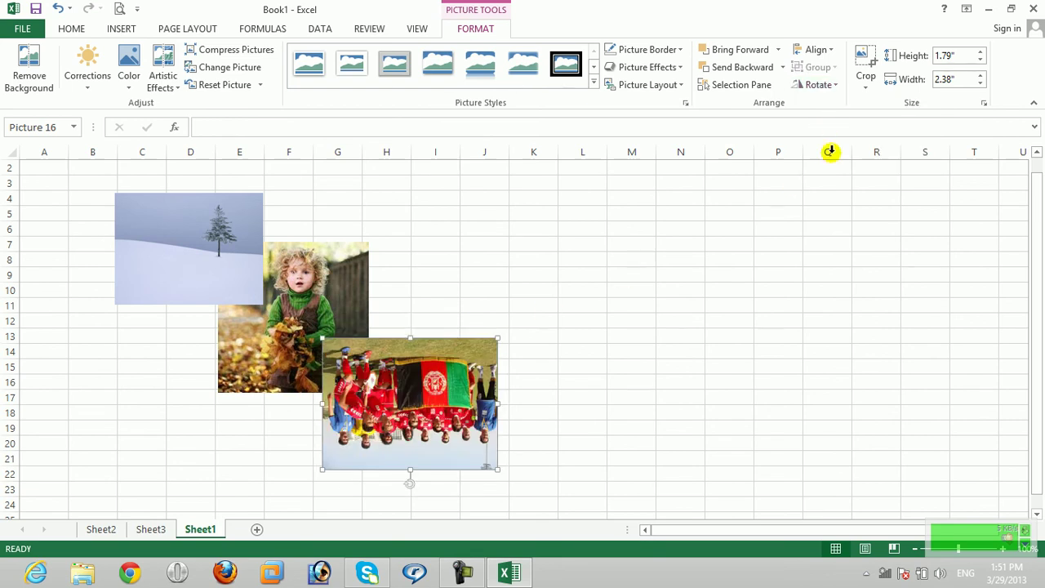
{"action": "left_click", "coordinate": [817, 85]}
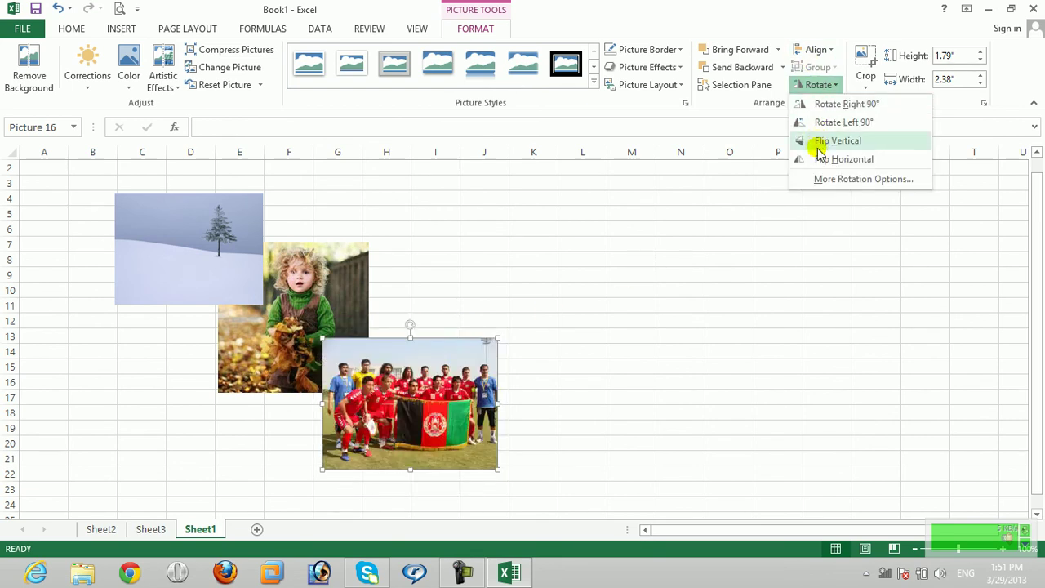
{"action": "left_click", "coordinate": [817, 159]}
Rotate the team picture right 90° once and left 90° twice
{"action": "left_click", "coordinate": [817, 85]}
{"action": "left_click", "coordinate": [829, 104]}
{"action": "left_click", "coordinate": [818, 85]}
{"action": "left_click", "coordinate": [820, 122]}
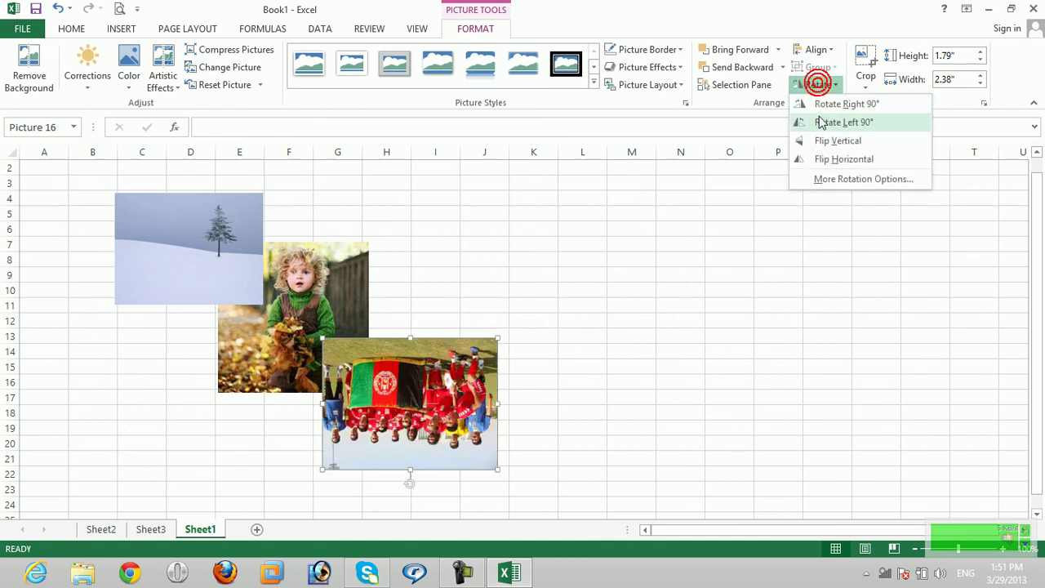
{"action": "left_click", "coordinate": [820, 85]}
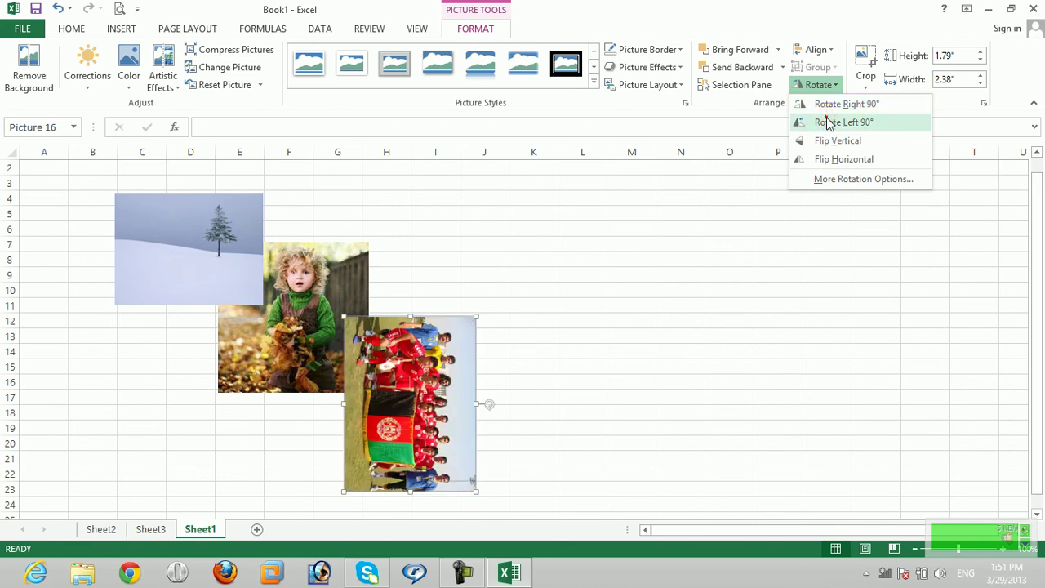
{"action": "left_click", "coordinate": [826, 122]}
Flip the team picture horizontally, rotate it right 90°, and move it to columns K to N, away from the other pictures
{"action": "left_click", "coordinate": [820, 85]}
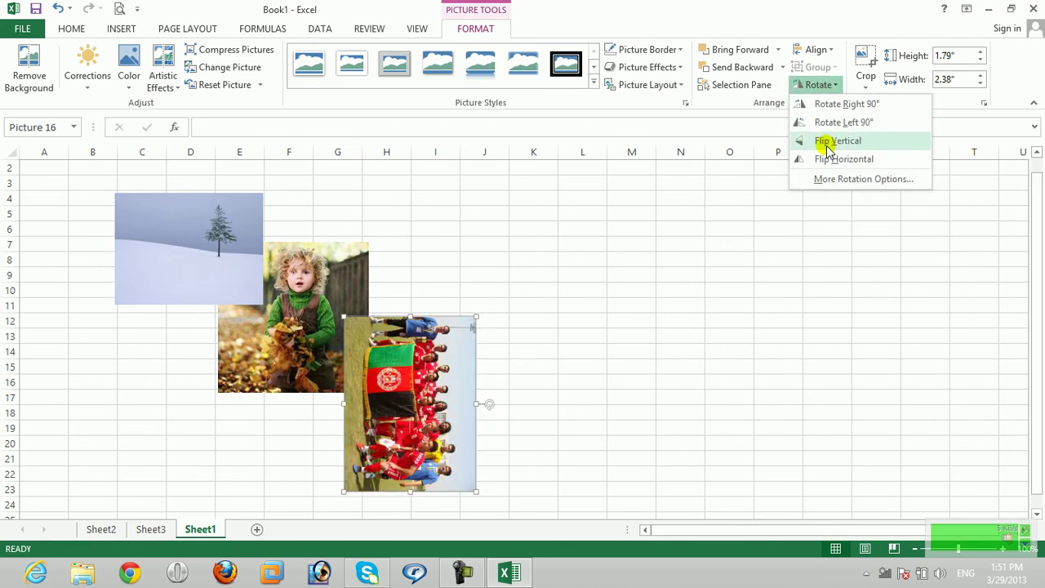
{"action": "left_click", "coordinate": [827, 160]}
{"action": "left_click", "coordinate": [821, 85]}
{"action": "left_click", "coordinate": [828, 105]}
{"action": "left_click_drag", "start_coordinate": [435, 382], "coordinate": [605, 336]}
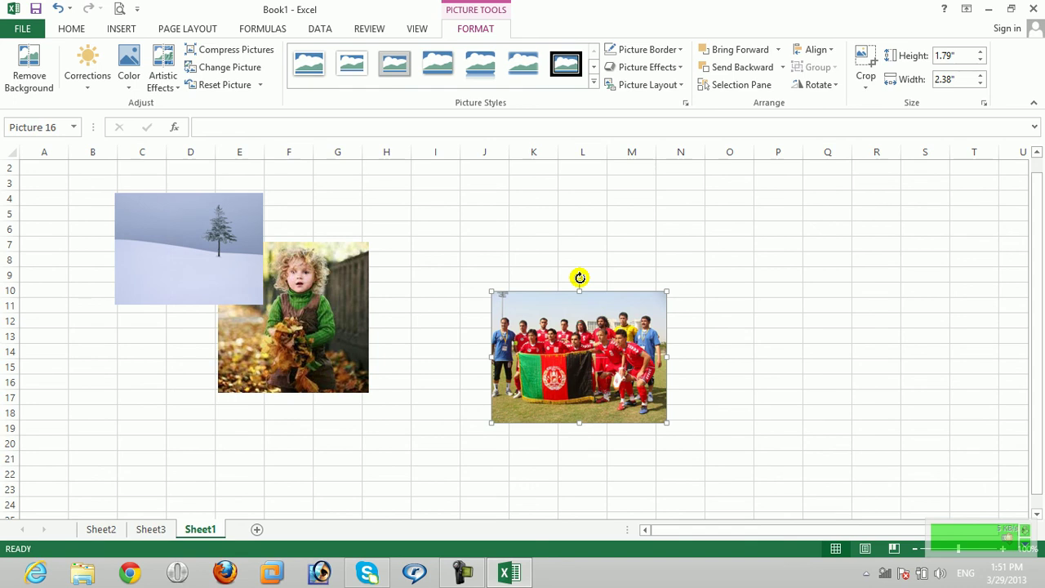
Tilt the team and child pictures counterclockwise by free rotation and move the child picture beside the team picture
{"action": "left_click_drag", "start_coordinate": [581, 276], "coordinate": [493, 260]}
{"action": "left_click", "coordinate": [274, 368]}
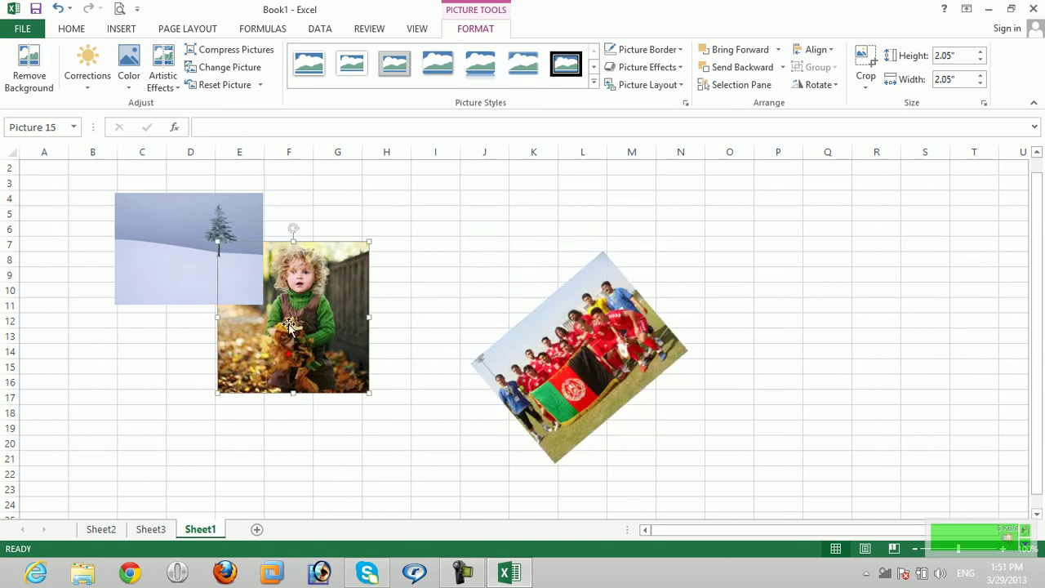
{"action": "left_click_drag", "start_coordinate": [295, 225], "coordinate": [154, 194]}
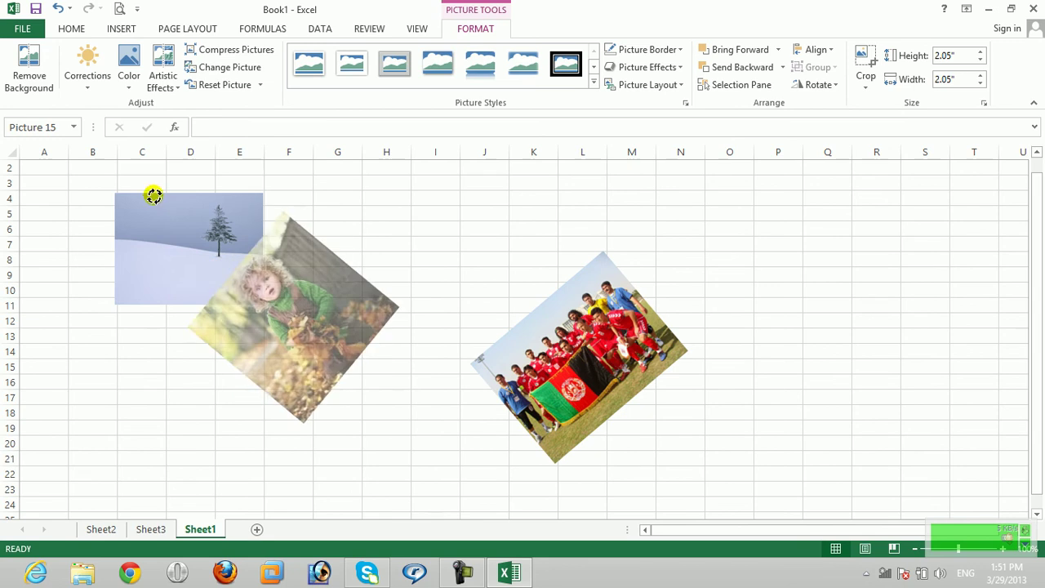
{"action": "left_click_drag", "start_coordinate": [308, 319], "coordinate": [465, 291]}
Tilt the snowy tree picture counterclockwise and move it below the child picture, against the team picture
{"action": "left_click", "coordinate": [152, 252]}
{"action": "left_click_drag", "start_coordinate": [189, 179], "coordinate": [84, 158]}
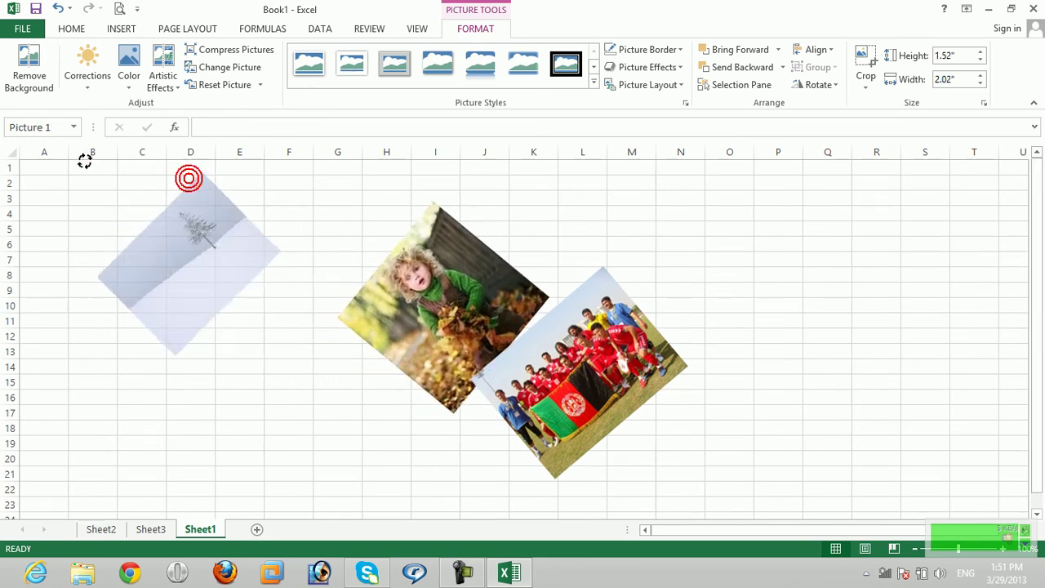
{"action": "left_click_drag", "start_coordinate": [217, 286], "coordinate": [476, 493]}
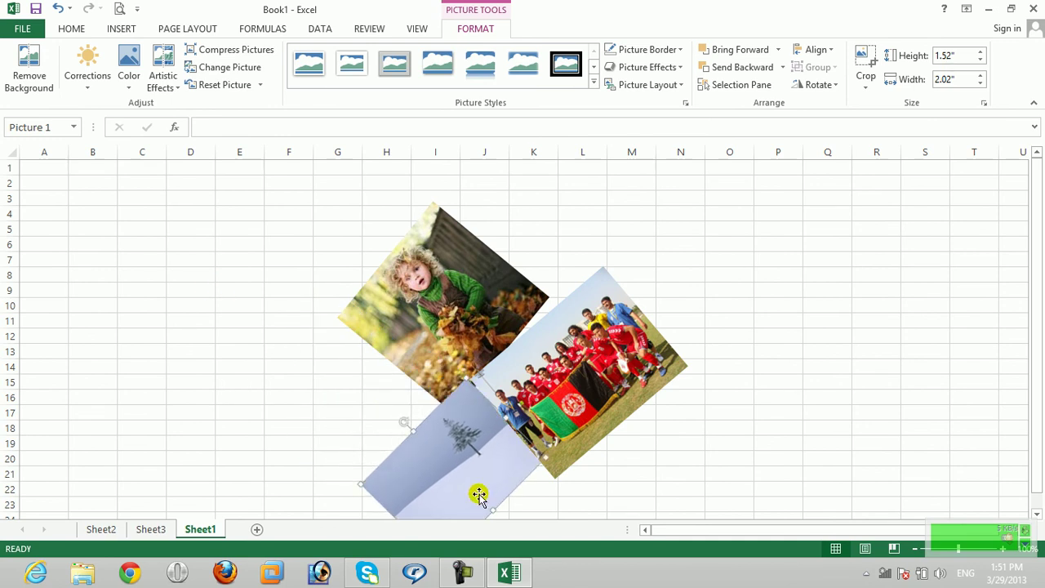
Undo the free rotations of all three pictures and the moves of the child and snowy tree pictures
{"action": "key", "text": "ctrl+z"}
{"action": "key", "text": "ctrl+z"}
{"action": "key", "text": "ctrl+z"}
{"action": "key", "text": "ctrl+z"}
{"action": "key", "text": "ctrl+z"}
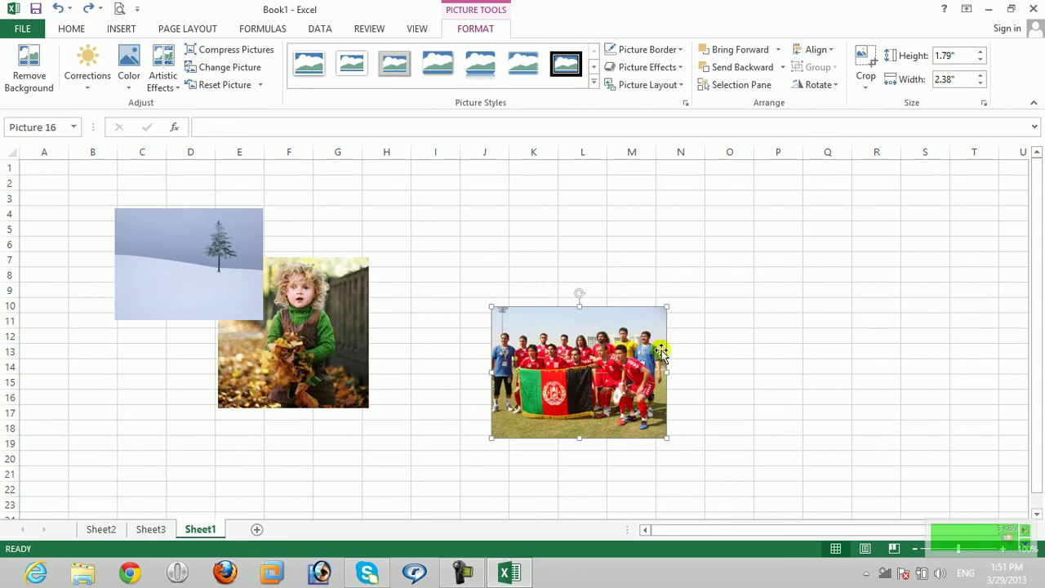
Crop the team picture down to just the flag, about 1.1" wide and 0.74" high
{"action": "left_click", "coordinate": [866, 80]}
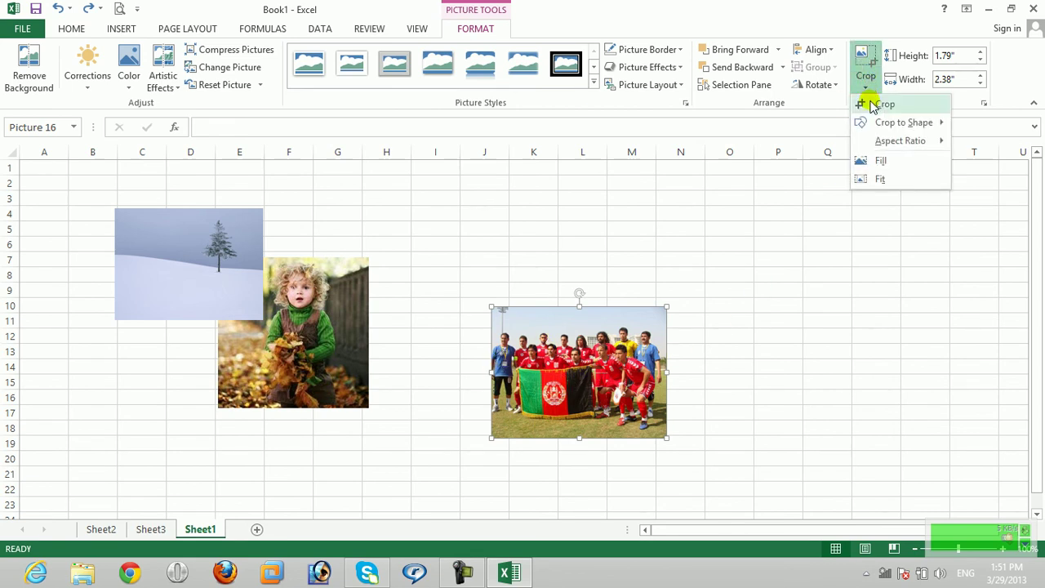
{"action": "left_click", "coordinate": [875, 104]}
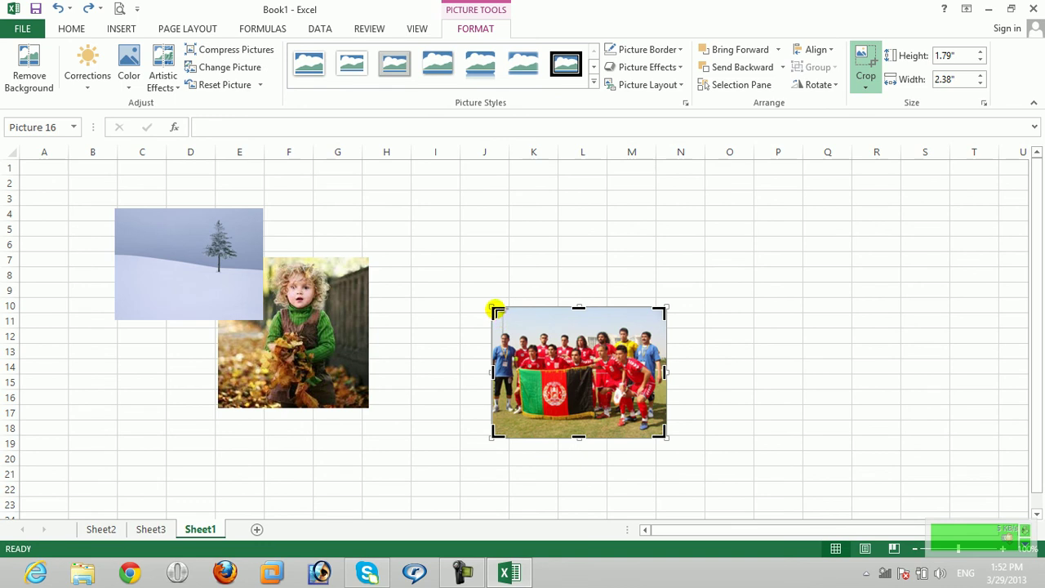
{"action": "left_click_drag", "start_coordinate": [496, 308], "coordinate": [509, 330]}
{"action": "left_click_drag", "start_coordinate": [508, 348], "coordinate": [514, 365]}
{"action": "left_click_drag", "start_coordinate": [661, 435], "coordinate": [556, 419]}
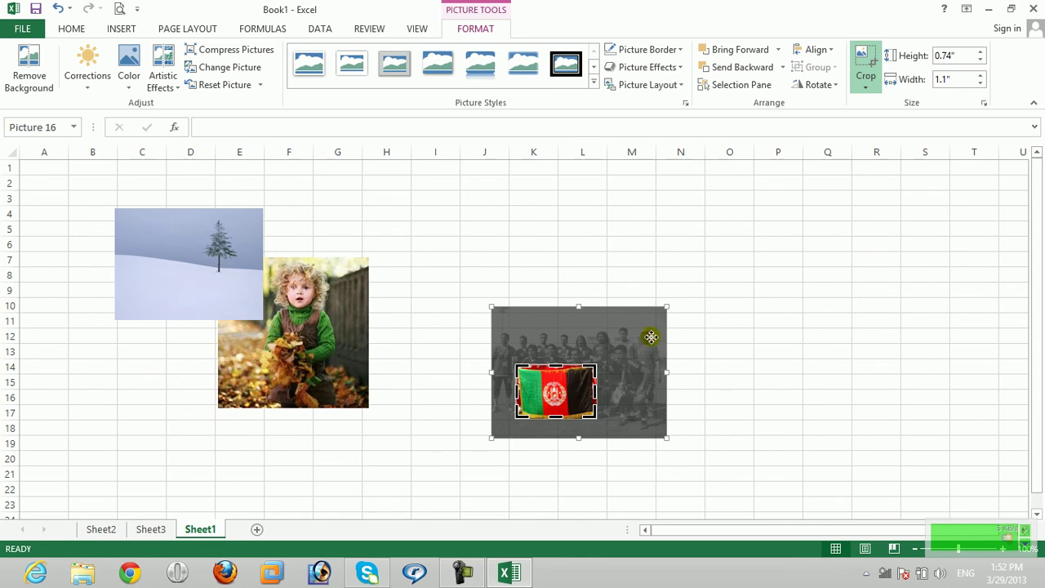
{"action": "left_click", "coordinate": [866, 80]}
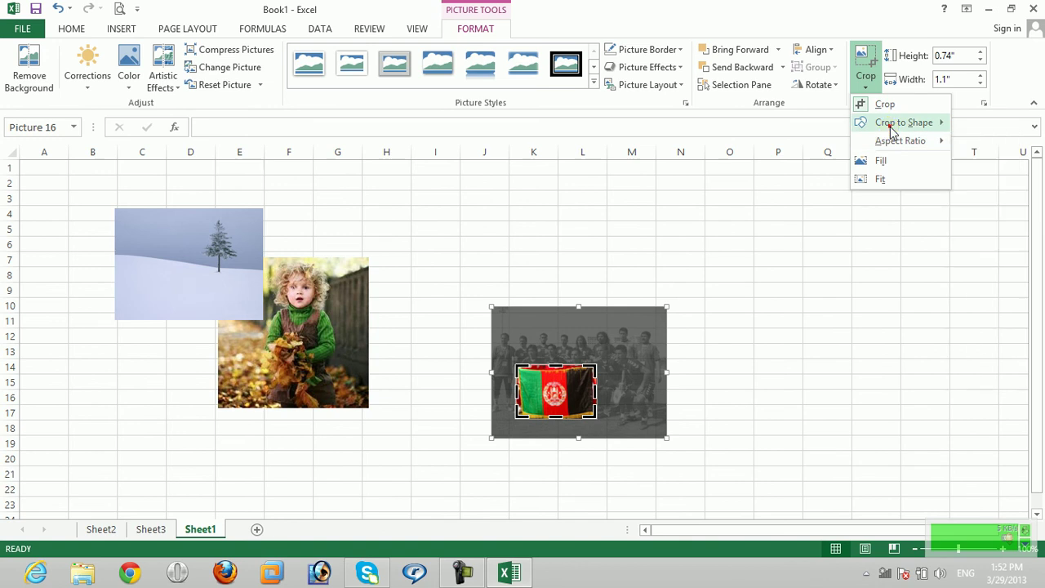
{"action": "left_click", "coordinate": [886, 105]}
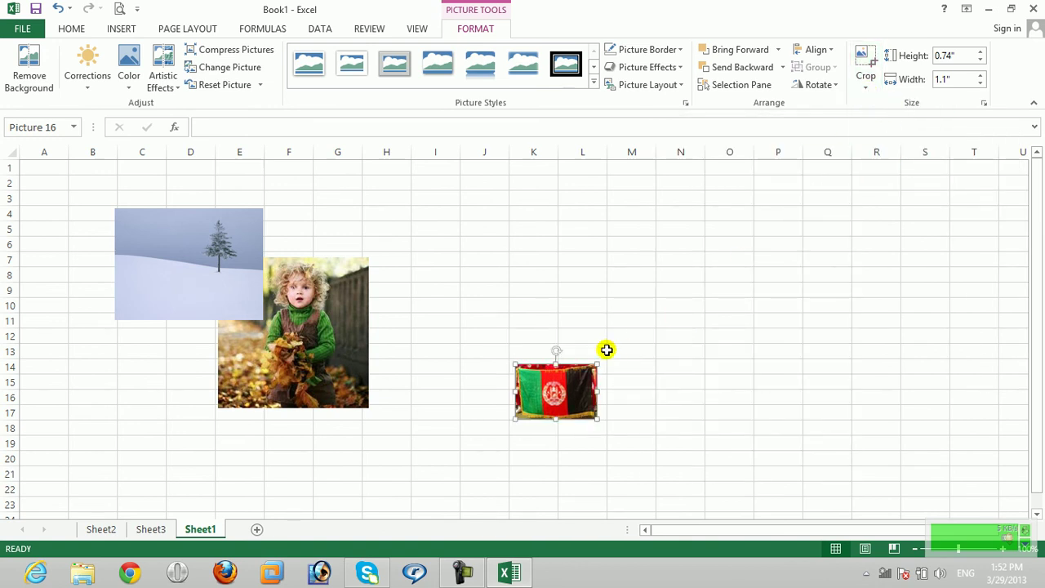
Move the cropped flag picture up to columns L and M and place the snowy tree picture below it
{"action": "left_click_drag", "start_coordinate": [545, 391], "coordinate": [609, 263]}
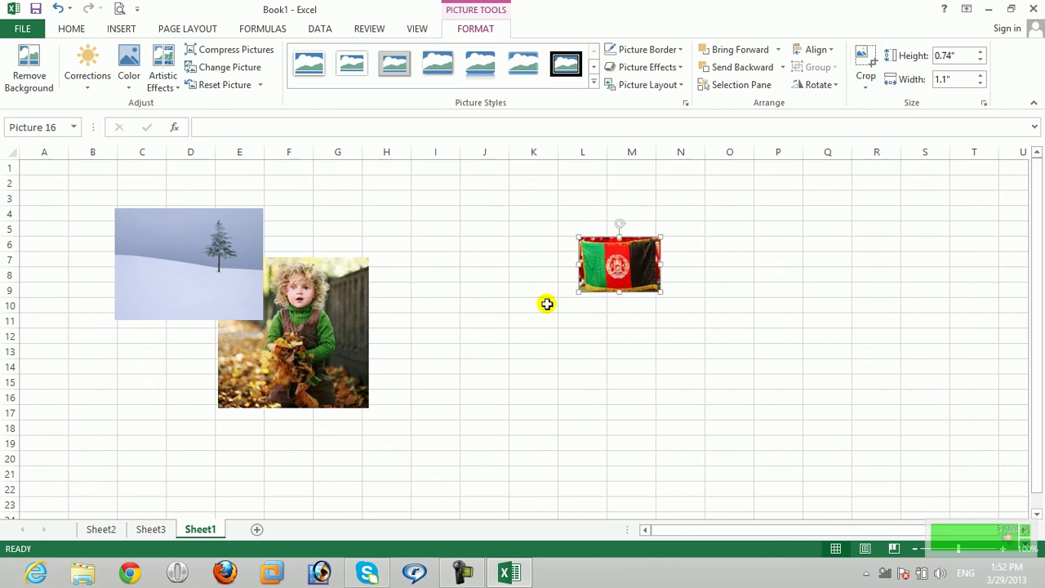
{"action": "left_click", "coordinate": [264, 293]}
{"action": "left_click", "coordinate": [194, 237]}
{"action": "left_click_drag", "start_coordinate": [186, 227], "coordinate": [590, 342]}
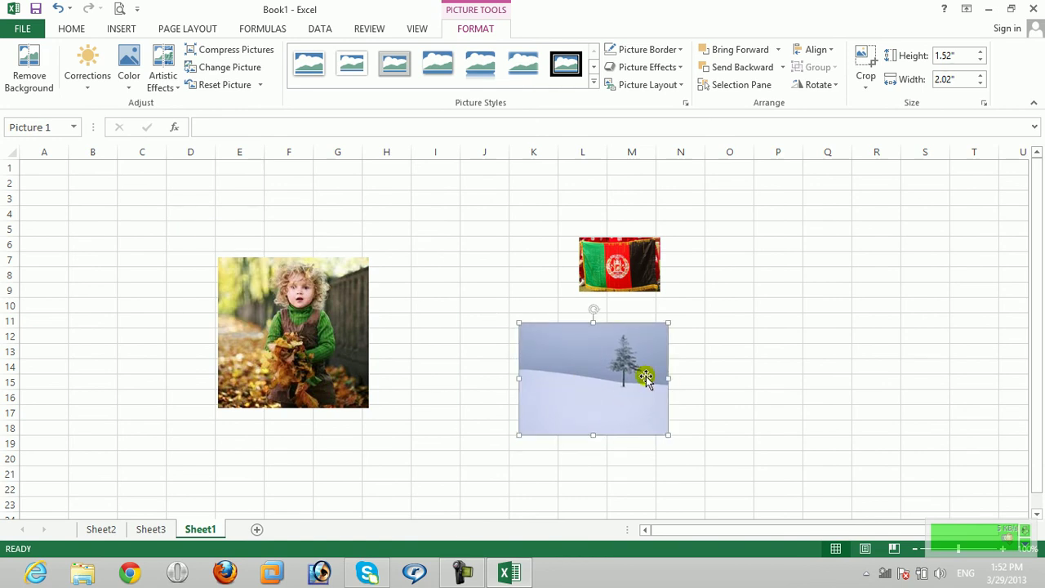
Crop the snowy landscape picture down to just the tree, about 0.46" wide and 0.81" high, and deselect it
{"action": "left_click", "coordinate": [865, 86]}
{"action": "left_click", "coordinate": [872, 104]}
{"action": "left_click_drag", "start_coordinate": [520, 324], "coordinate": [609, 323]}
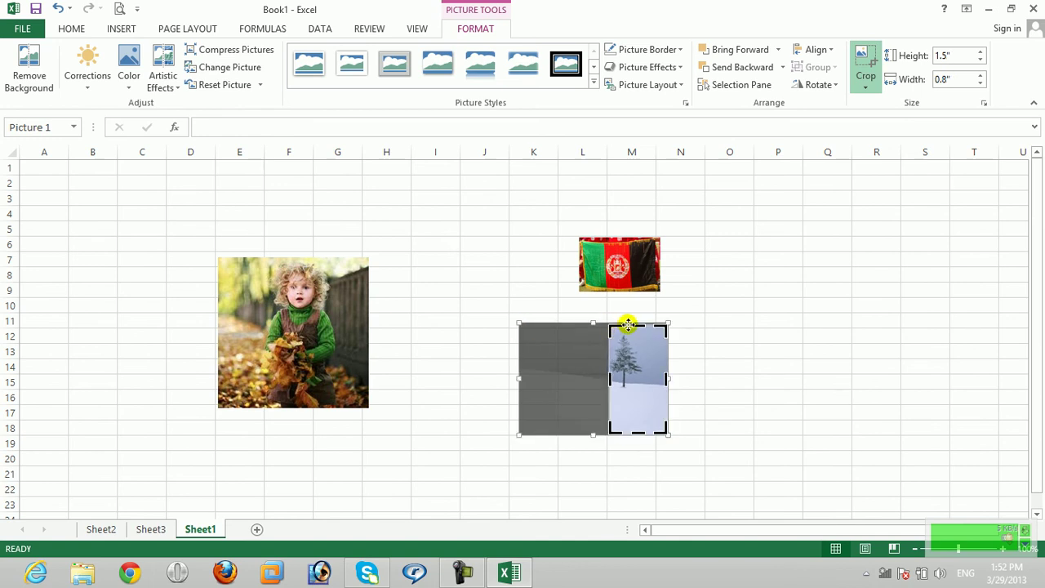
{"action": "left_click_drag", "start_coordinate": [666, 380], "coordinate": [641, 377]}
{"action": "left_click_drag", "start_coordinate": [626, 433], "coordinate": [625, 390]}
{"action": "left_click_drag", "start_coordinate": [626, 321], "coordinate": [625, 331]}
{"action": "left_click", "coordinate": [862, 90]}
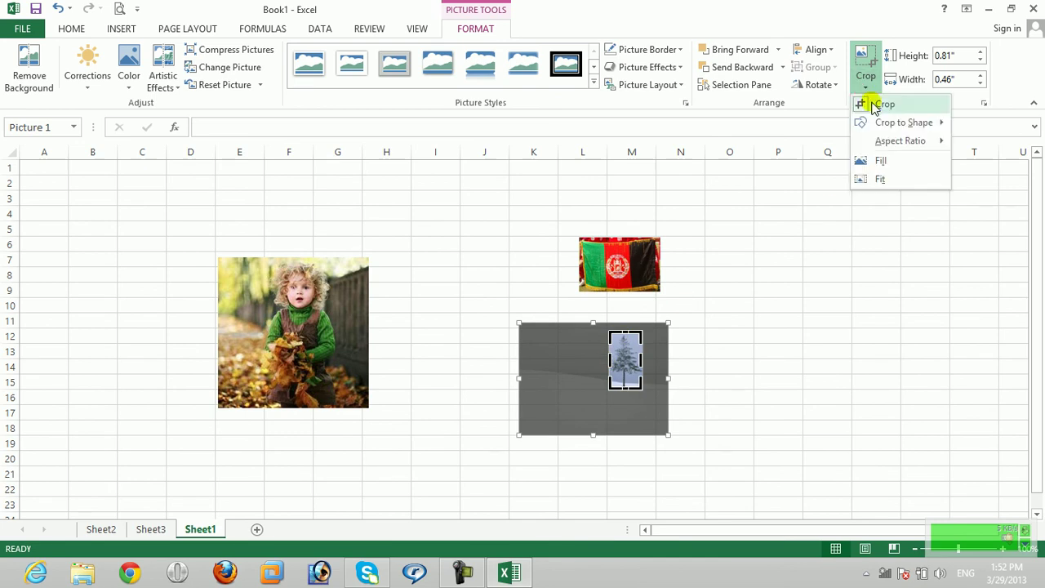
{"action": "left_click", "coordinate": [874, 101]}
{"action": "left_click", "coordinate": [726, 401]}
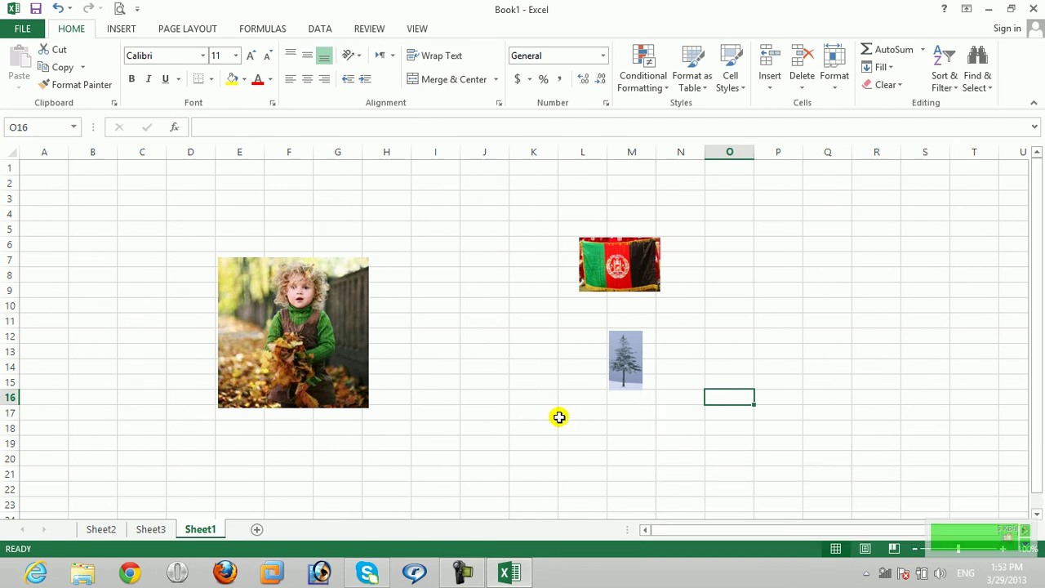
Try to crop the tree picture to a block arrow shape and undo the last change
{"action": "double_click", "coordinate": [626, 357]}
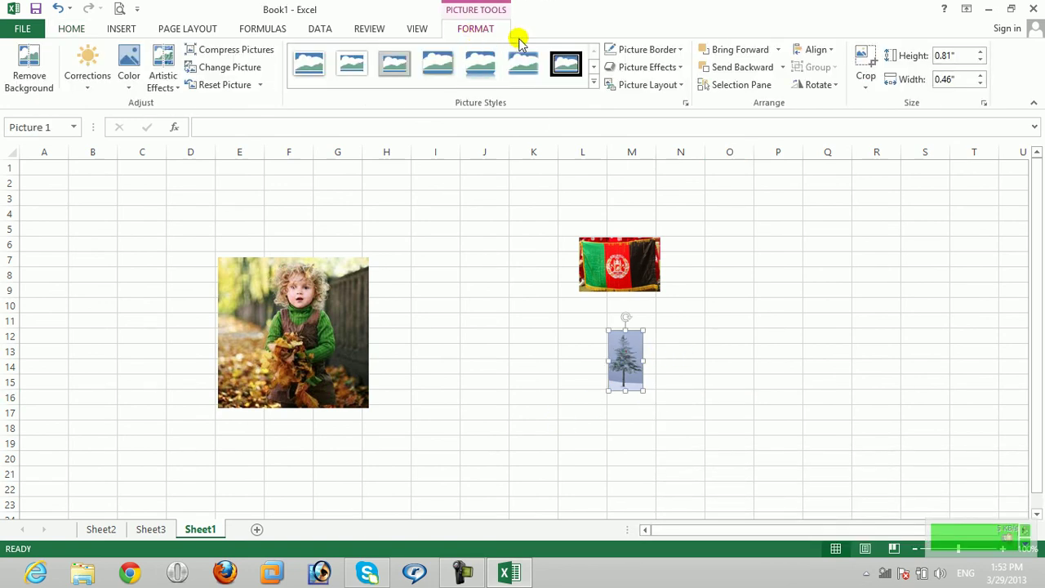
{"action": "left_click", "coordinate": [866, 85]}
{"action": "mouse_move", "coordinate": [869, 122]}
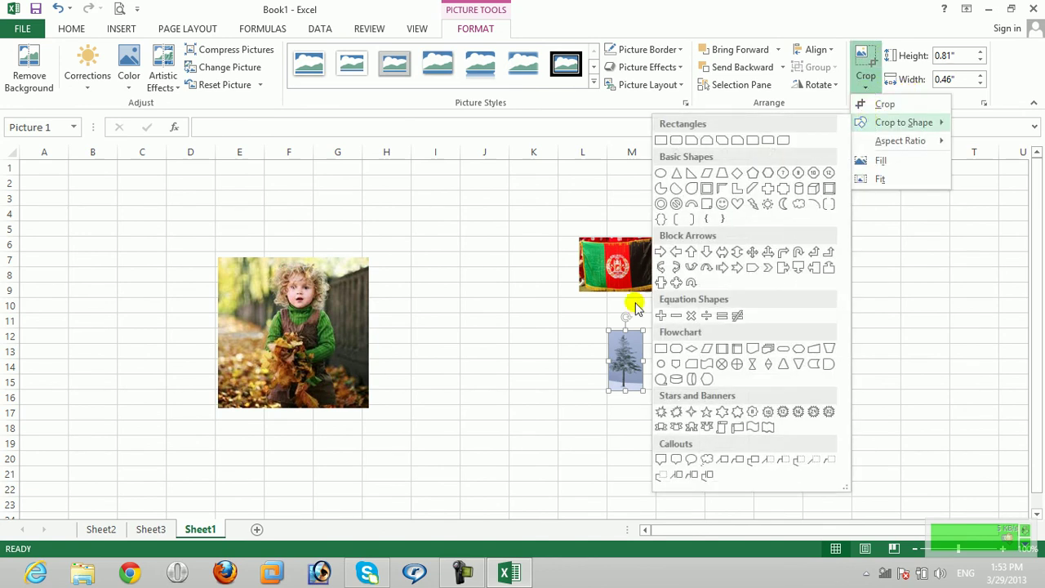
{"action": "left_click", "coordinate": [686, 283]}
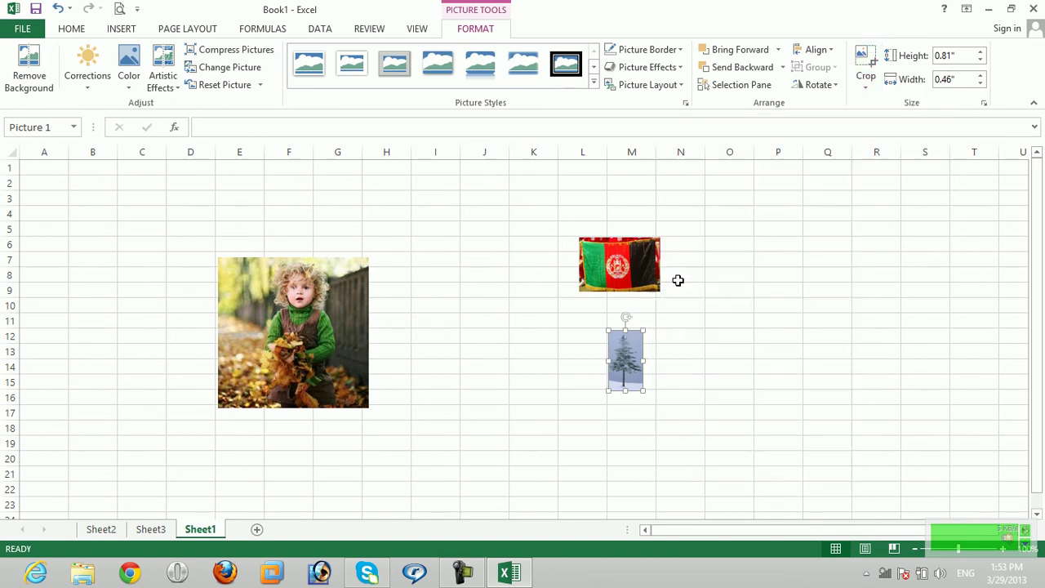
{"action": "left_click", "coordinate": [805, 401]}
{"action": "key", "text": "ctrl+z"}
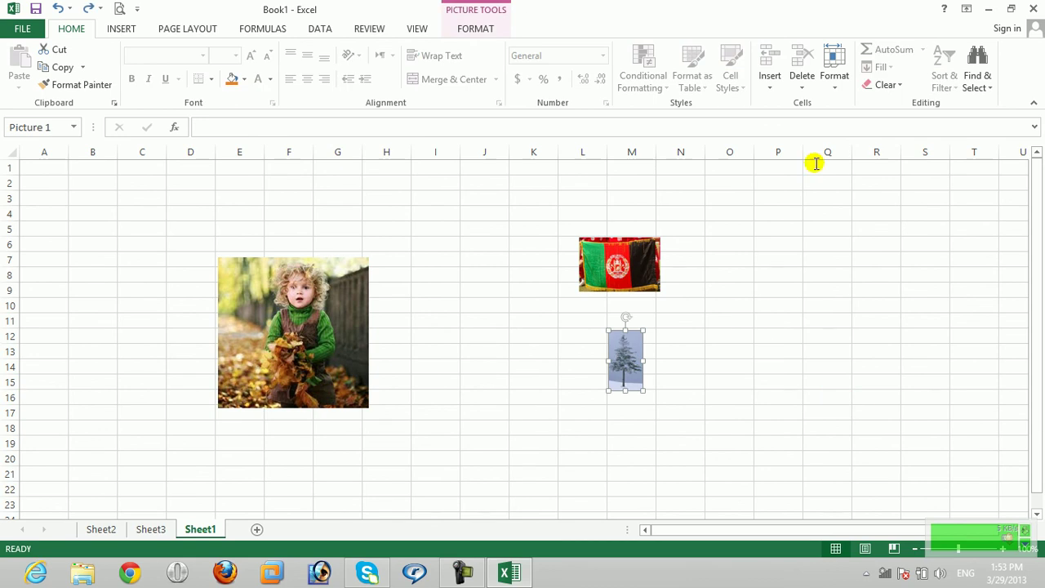
{"action": "left_click", "coordinate": [466, 32]}
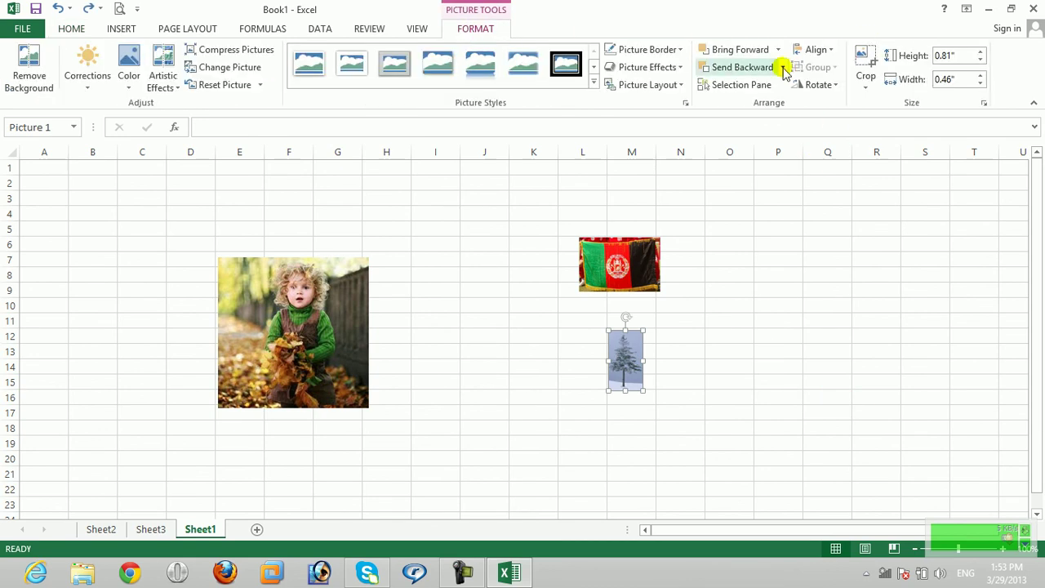
{"action": "left_click", "coordinate": [865, 85]}
{"action": "mouse_move", "coordinate": [863, 124]}
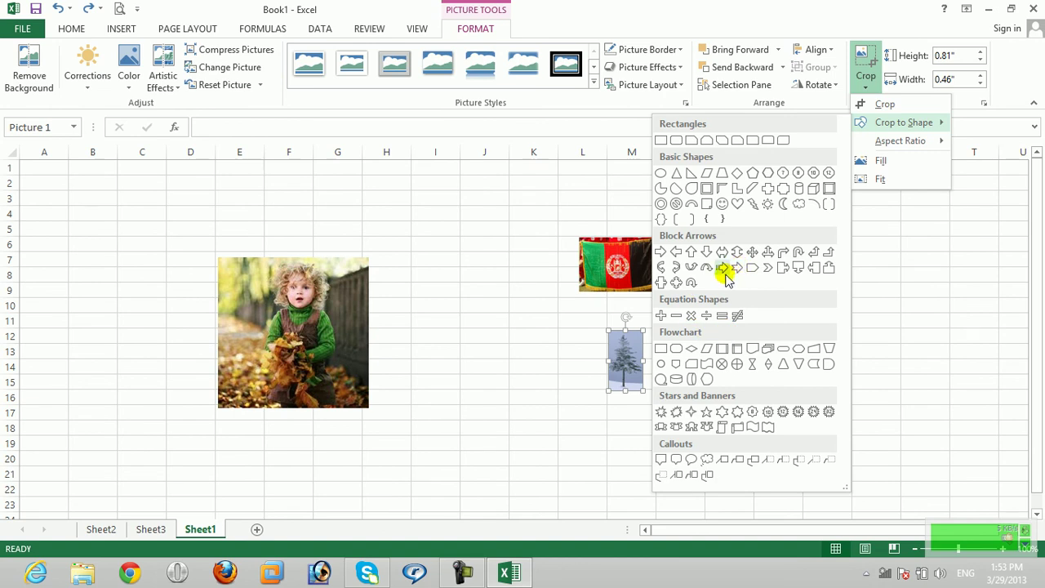
{"action": "left_click", "coordinate": [932, 8]}
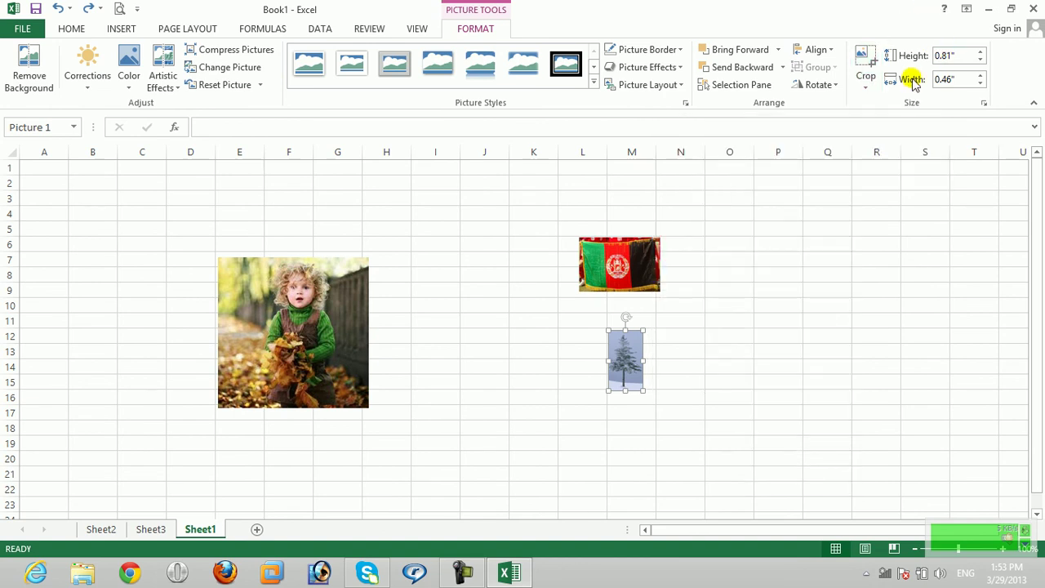
Try resizing the child picture to about 4.78" high by 6.3" wide and to about 2.95" high, undoing each change
{"action": "left_click", "coordinate": [295, 298]}
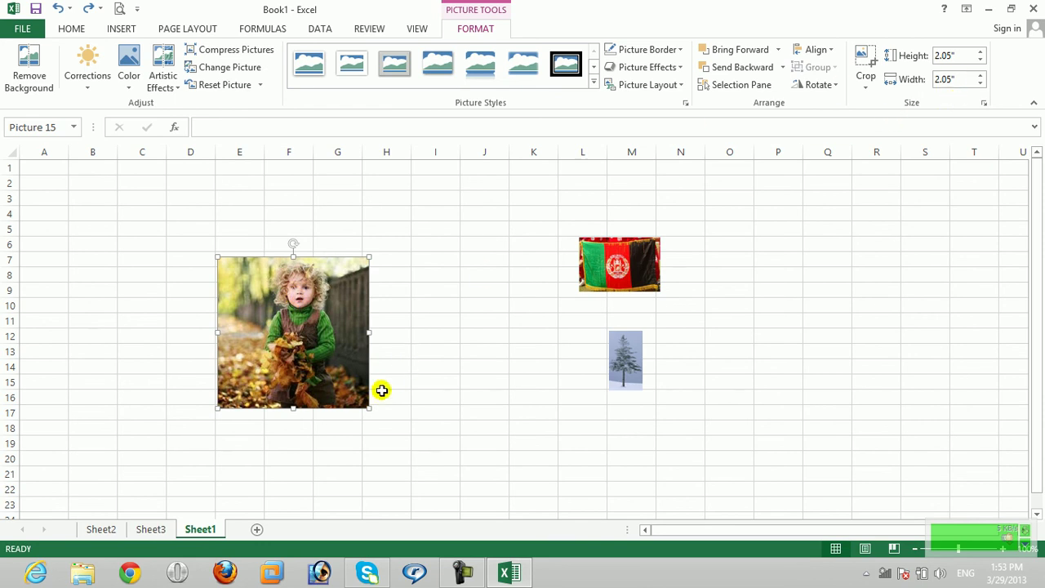
{"action": "left_click_drag", "start_coordinate": [369, 407], "coordinate": [651, 381]}
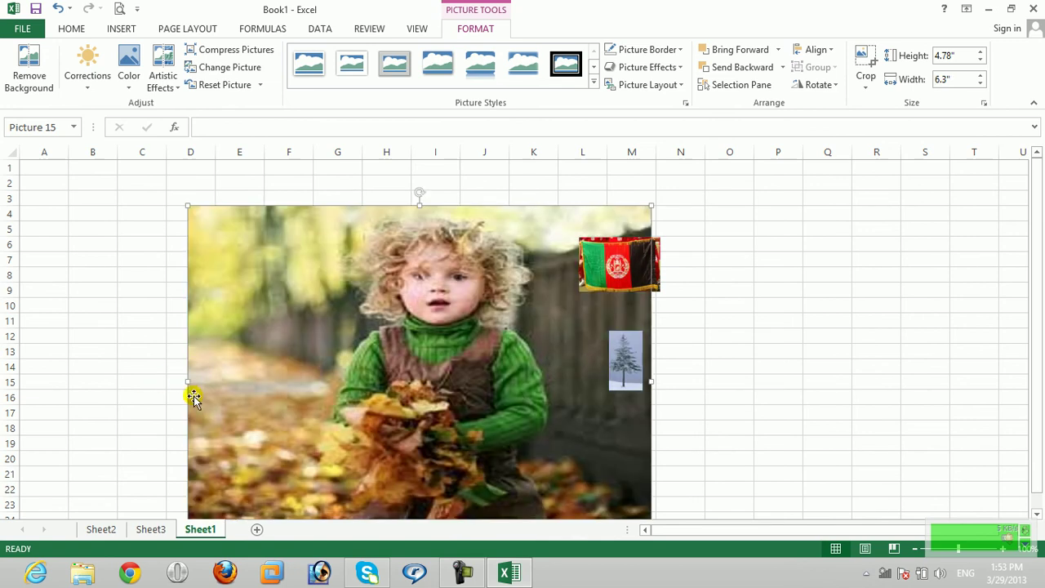
{"action": "key", "text": "ctrl+z"}
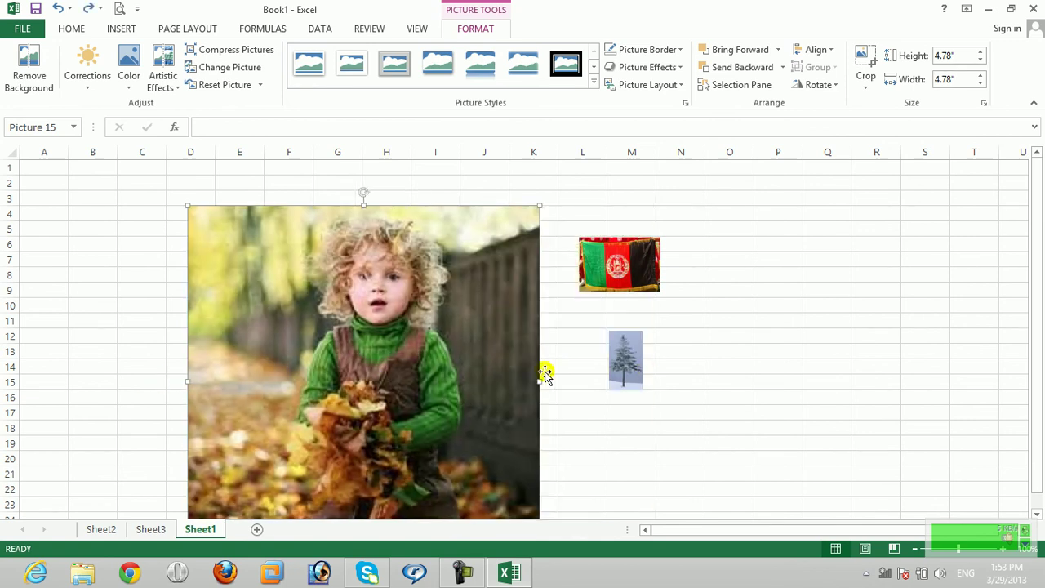
{"action": "key", "text": "ctrl+z"}
{"action": "key", "text": "ctrl+z"}
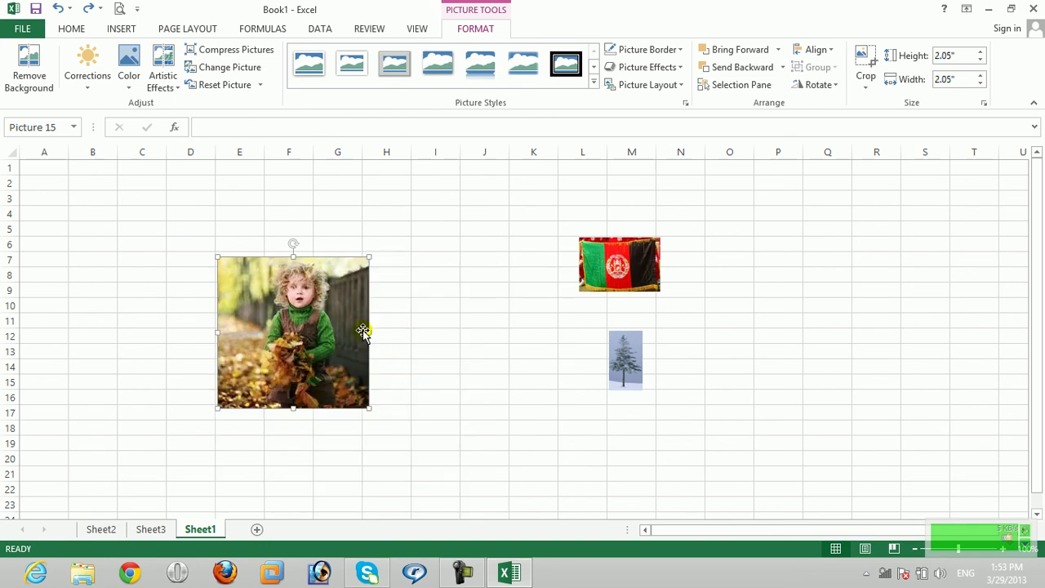
{"action": "left_click_drag", "start_coordinate": [293, 258], "coordinate": [293, 191]}
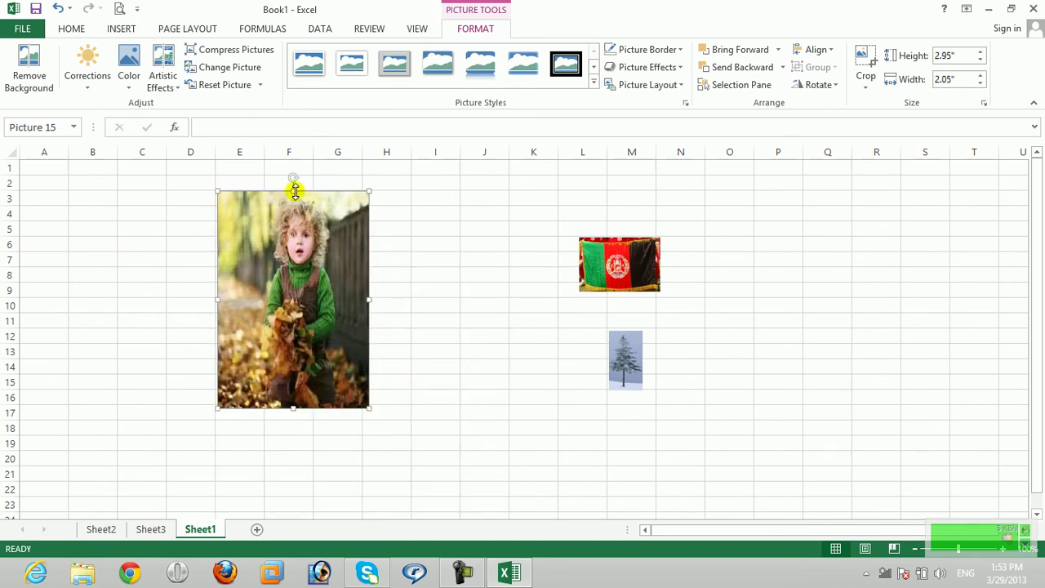
{"action": "key", "text": "ctrl+z"}
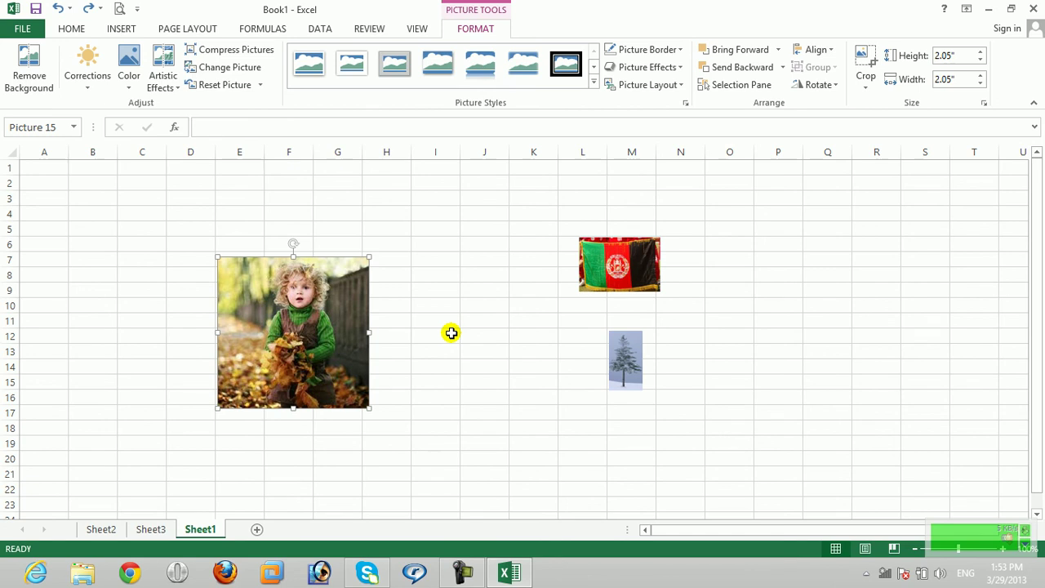
Set the child picture's height to 1" and enlarge it proportionally to about 2.2" high and 2.2" wide
{"action": "left_click", "coordinate": [965, 55]}
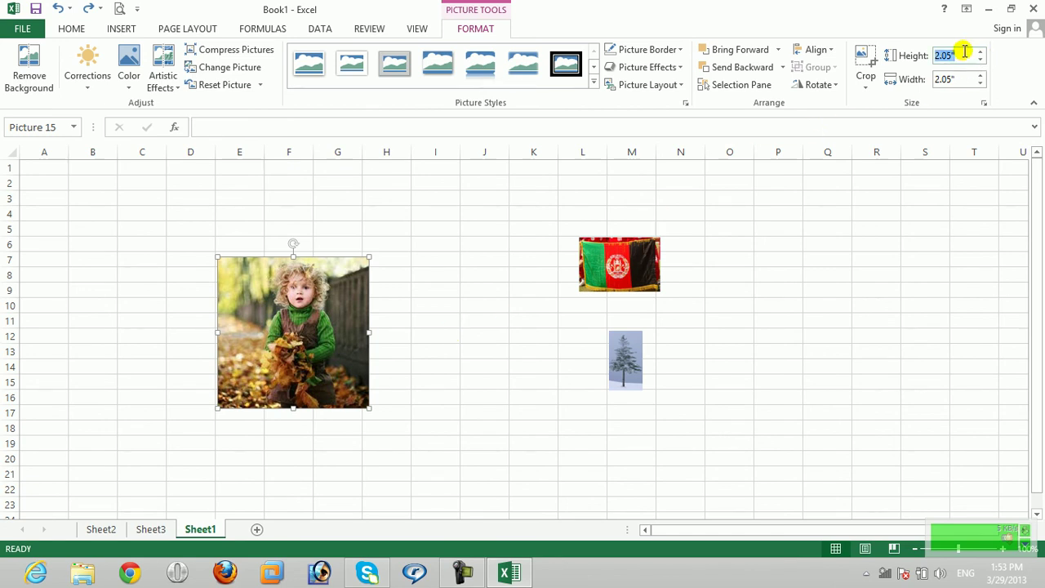
{"action": "type", "text": "1"}
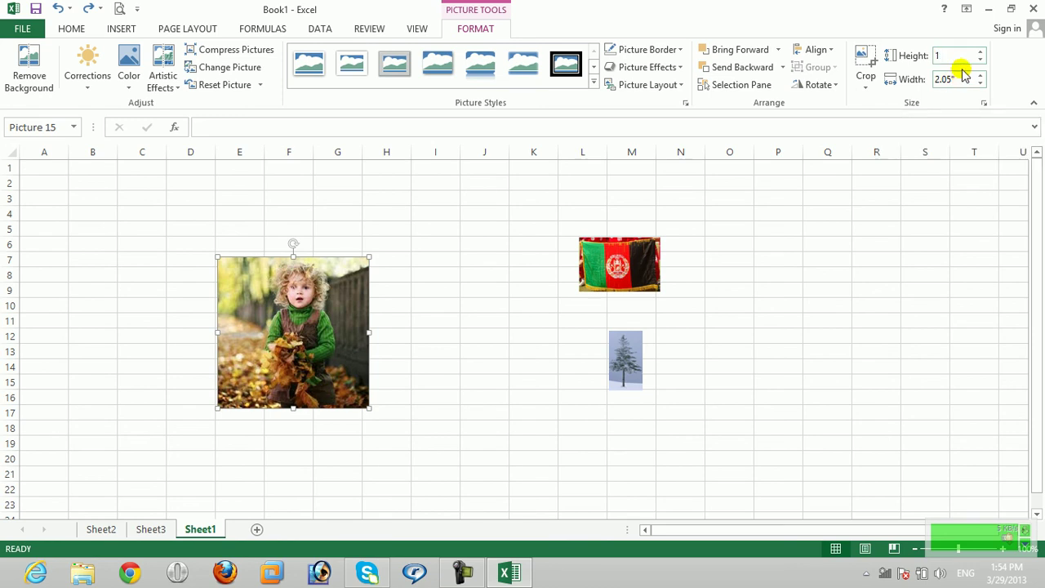
{"action": "left_click", "coordinate": [951, 79]}
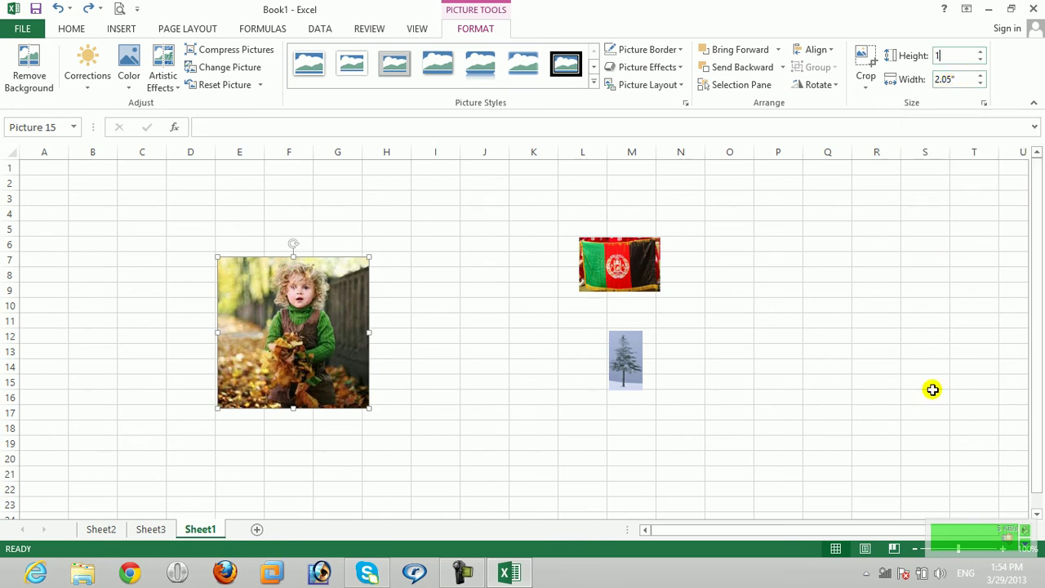
{"action": "key", "text": "Return"}
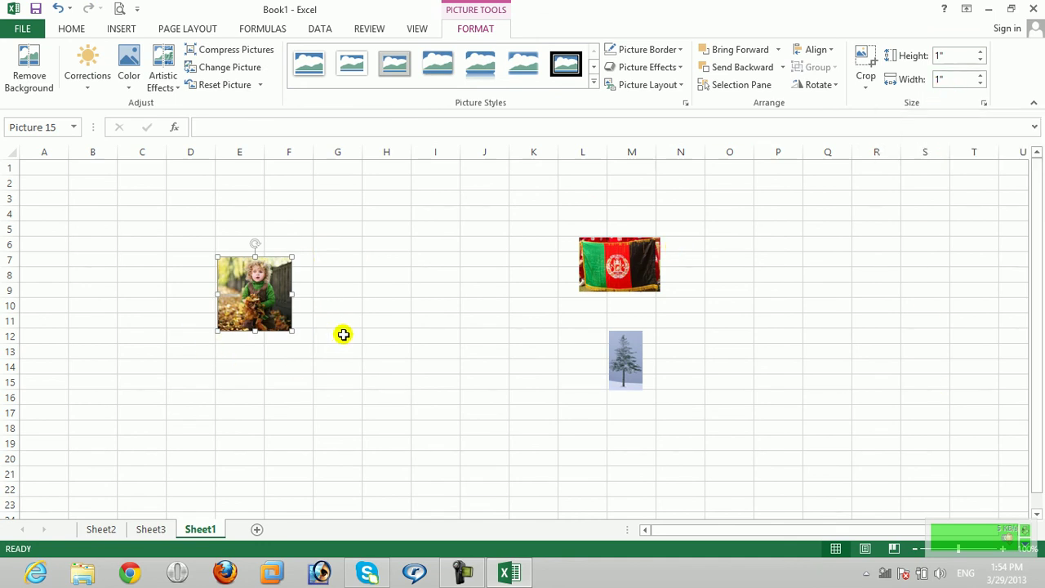
{"action": "left_click_drag", "start_coordinate": [293, 331], "coordinate": [400, 343]}
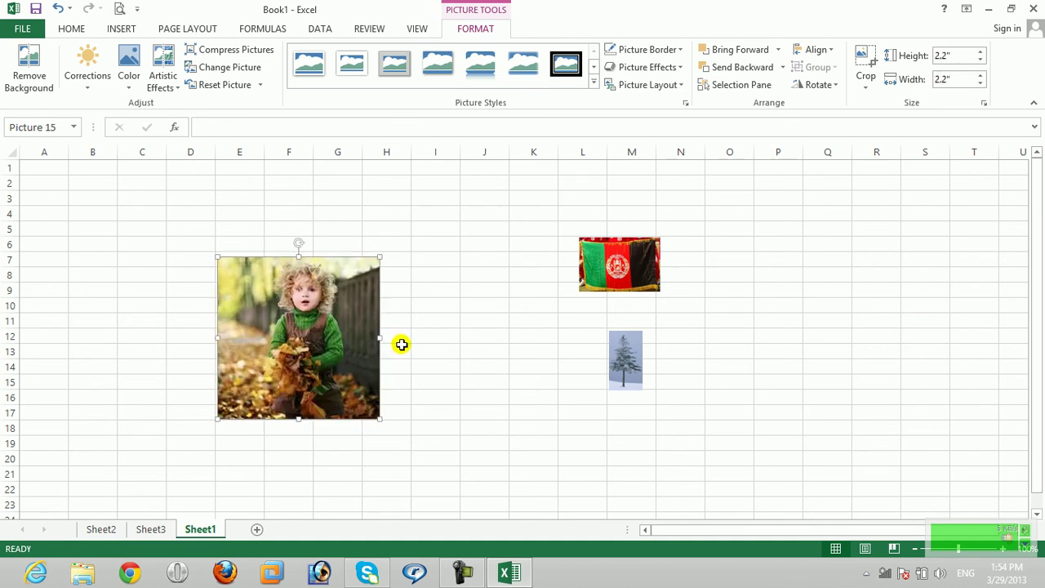
Delete the child, flag and tree pictures from Sheet1
{"action": "key", "text": "Delete"}
{"action": "left_click", "coordinate": [631, 238]}
{"action": "key", "text": "Delete"}
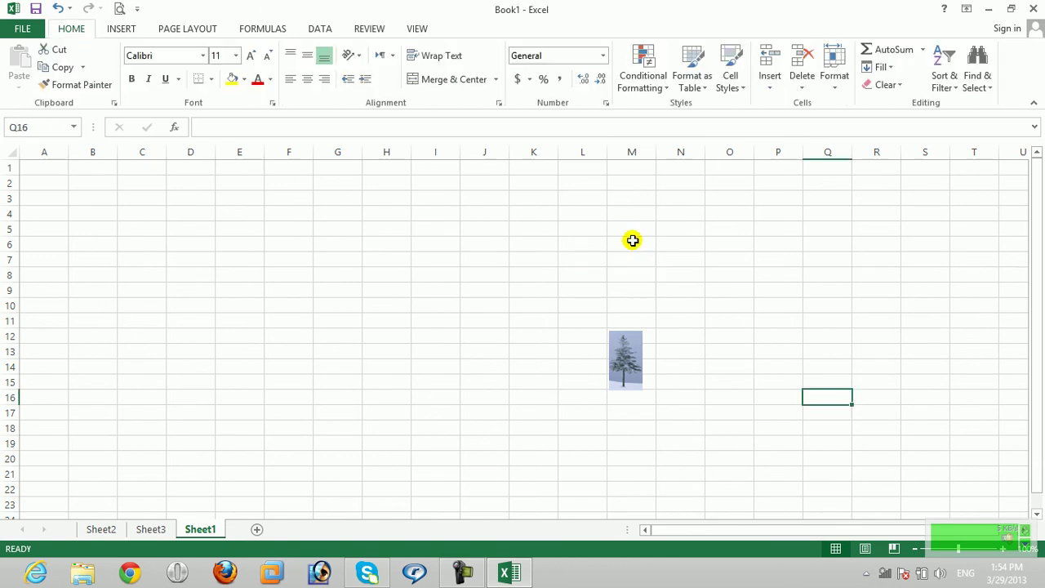
{"action": "left_click", "coordinate": [625, 343]}
{"action": "key", "text": "Delete"}
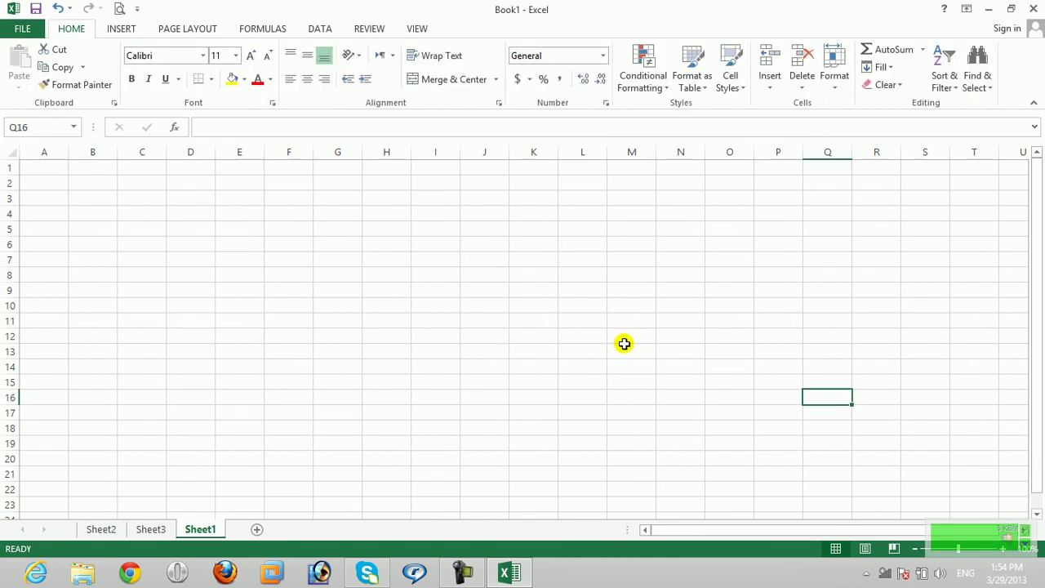
Close the Book1 workbook without saving its changes and bring up the screen recorder window
{"action": "left_click", "coordinate": [123, 31]}
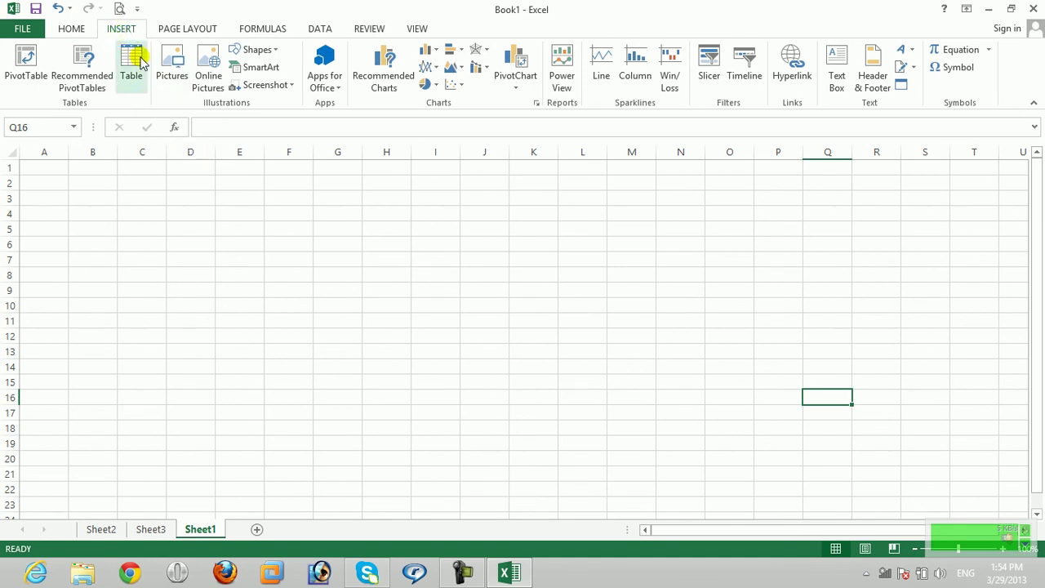
{"action": "left_click", "coordinate": [1034, 7]}
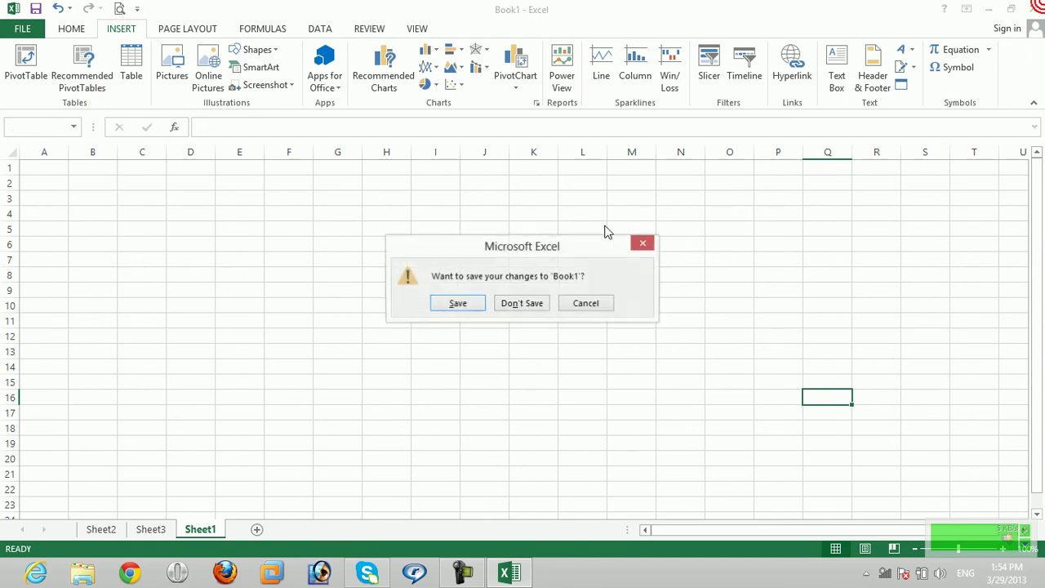
{"action": "left_click", "coordinate": [527, 306]}
{"action": "left_click", "coordinate": [462, 572]}
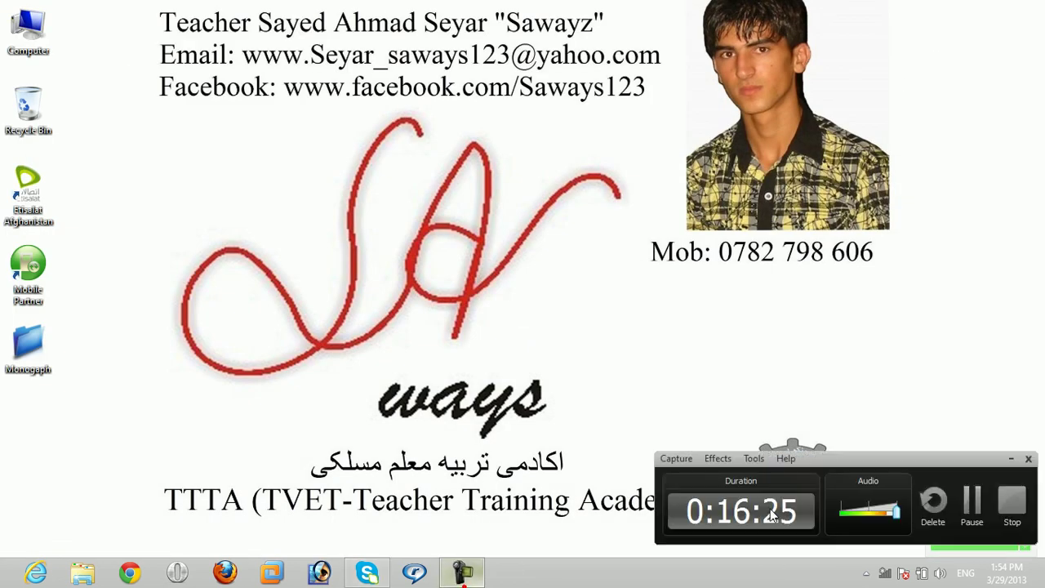